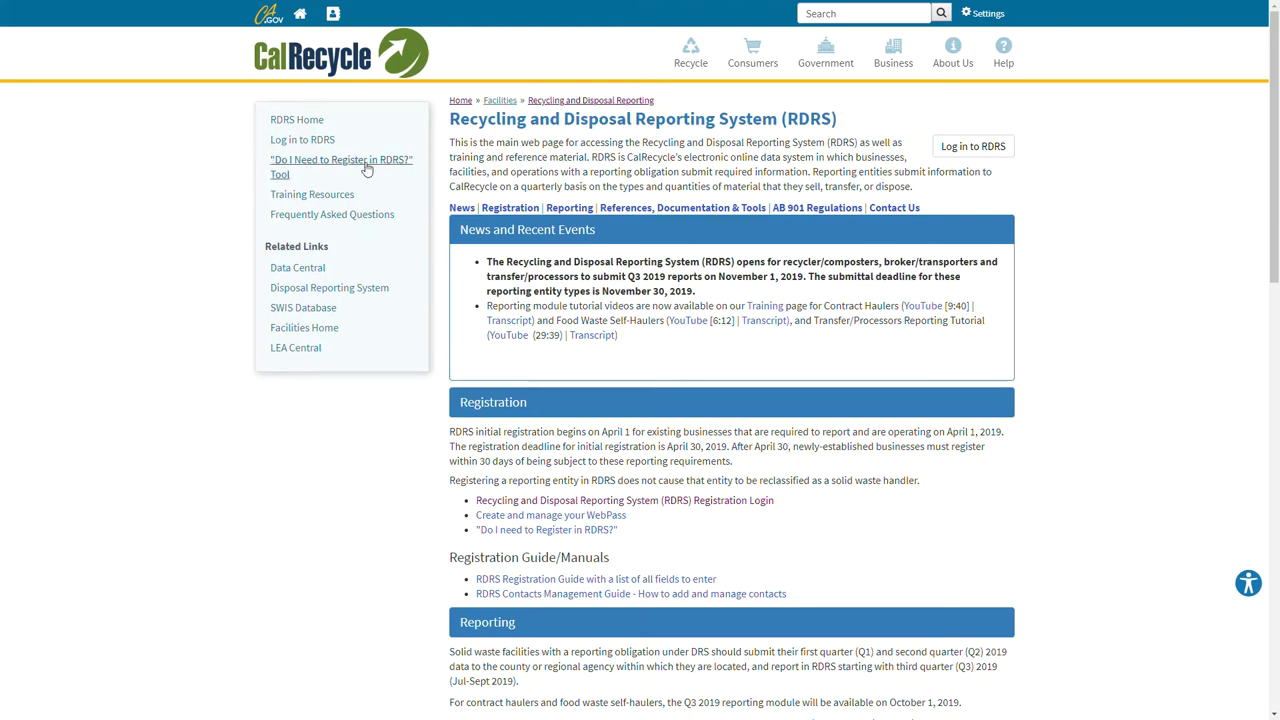
# - Browse the RDRS training resources page, then return to the RDRS main page
pyautogui.click(339, 202)
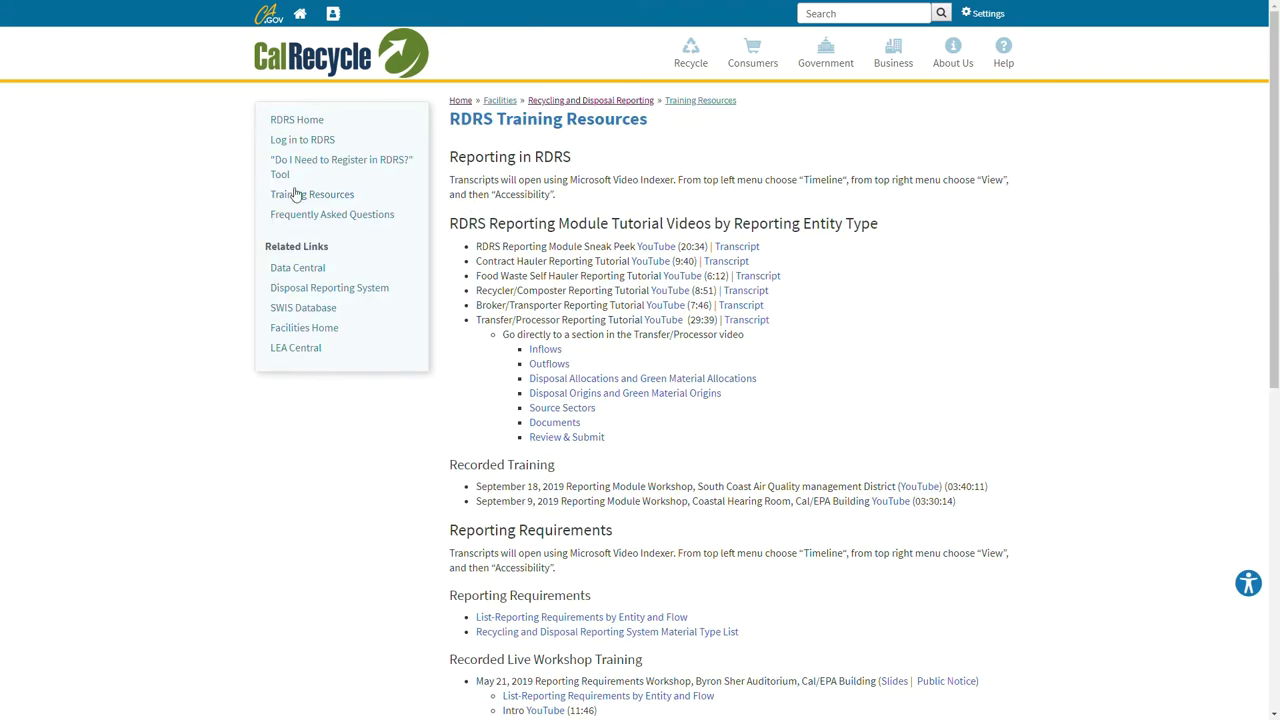
pyautogui.scroll(-5, 519, 468)
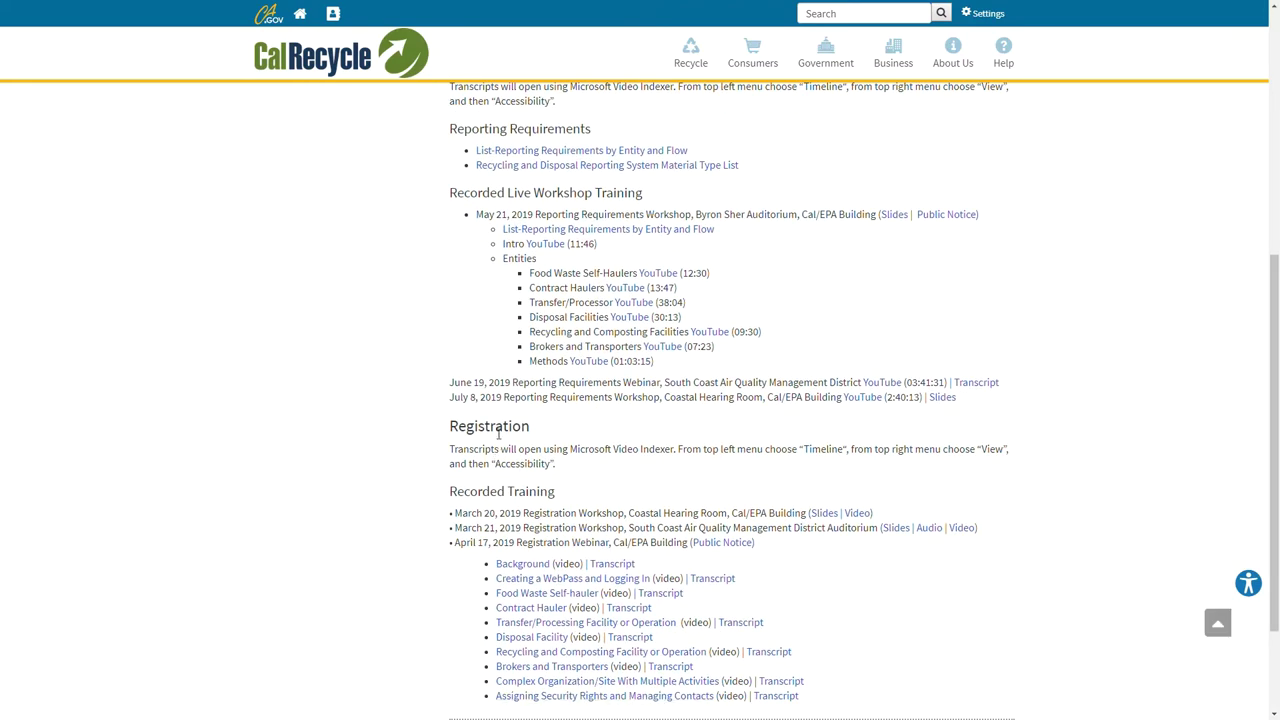
pyautogui.scroll(5, 470, 440)
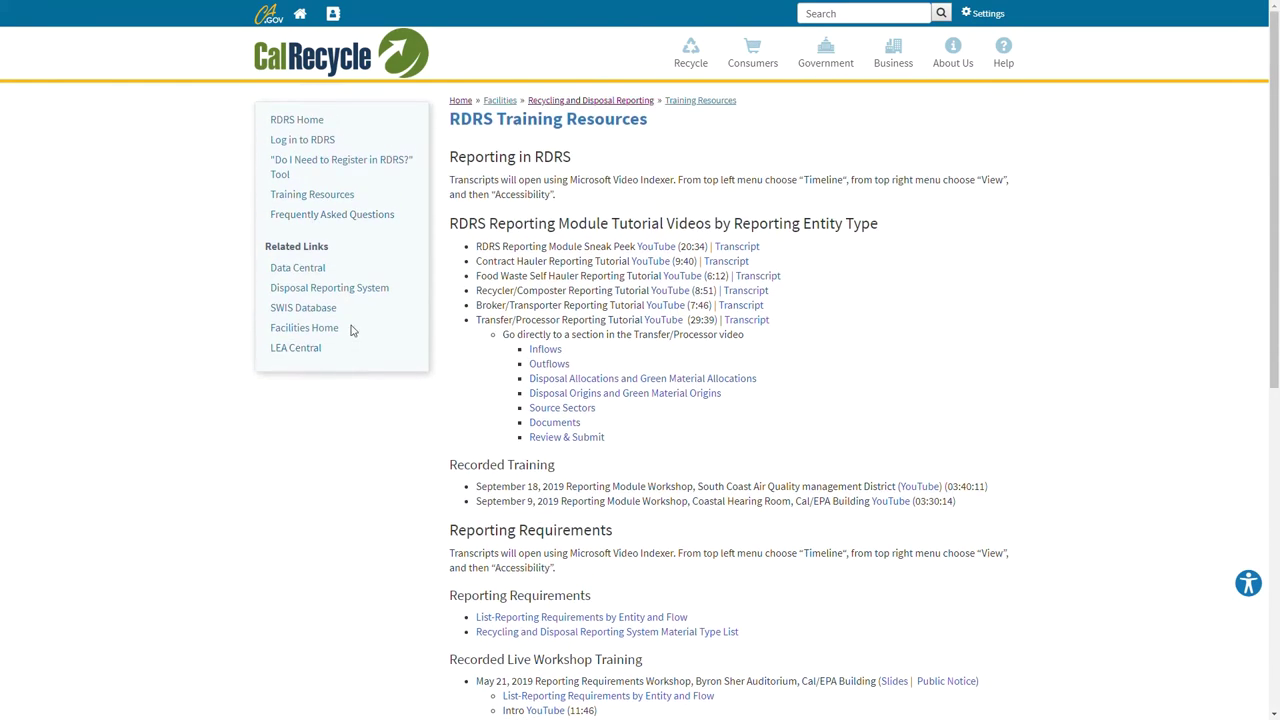
pyautogui.click(315, 125)
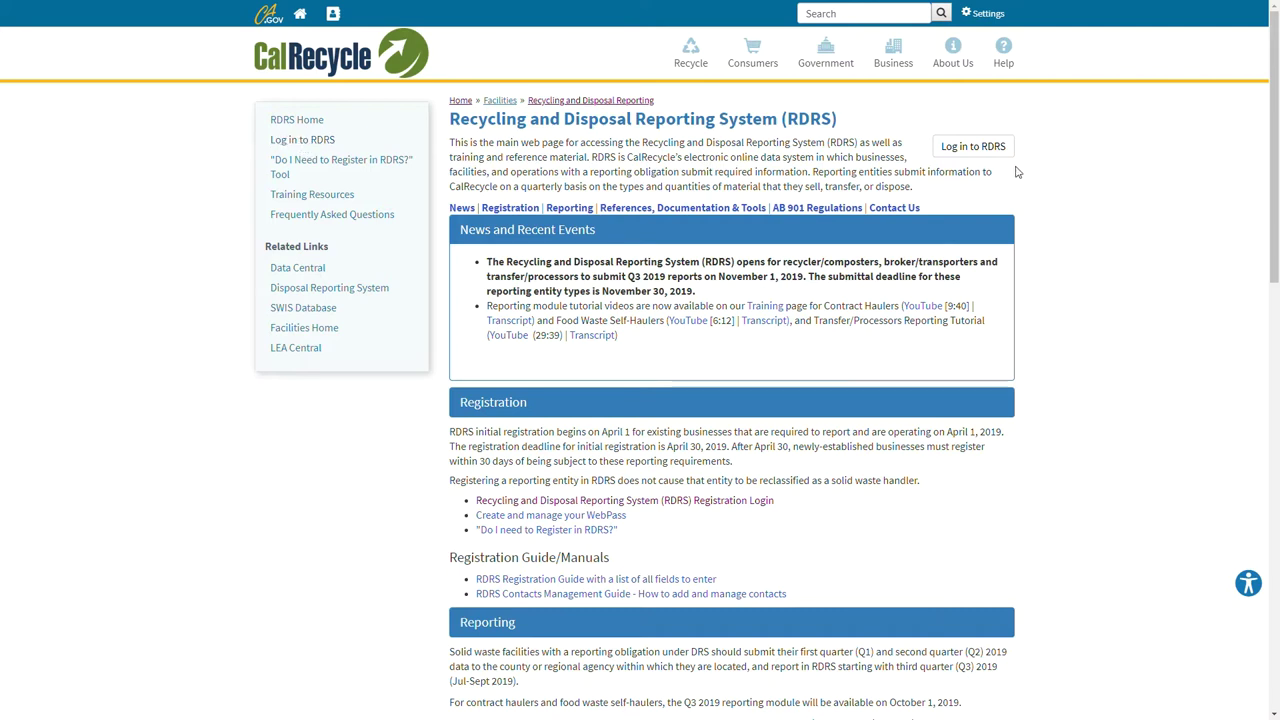
# - Sign in to RDRS with the WebPass account e-mail and password
pyautogui.click(961, 148)
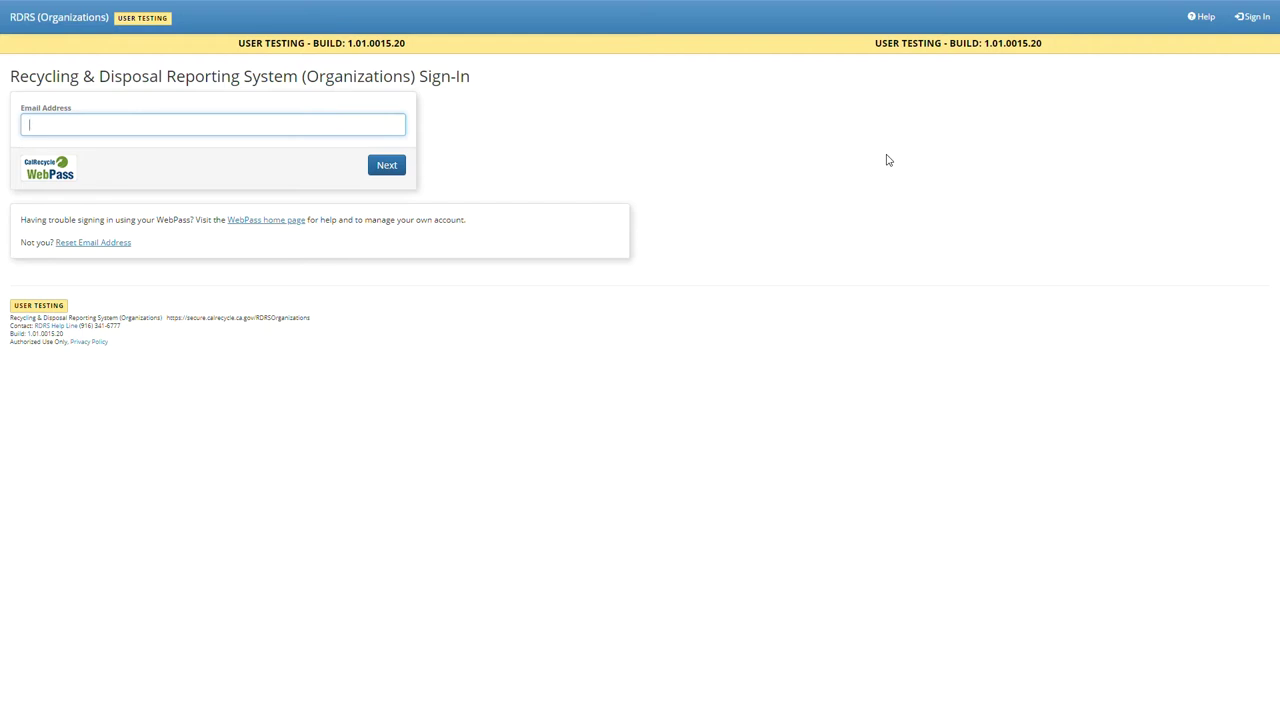
pyautogui.press('Return')
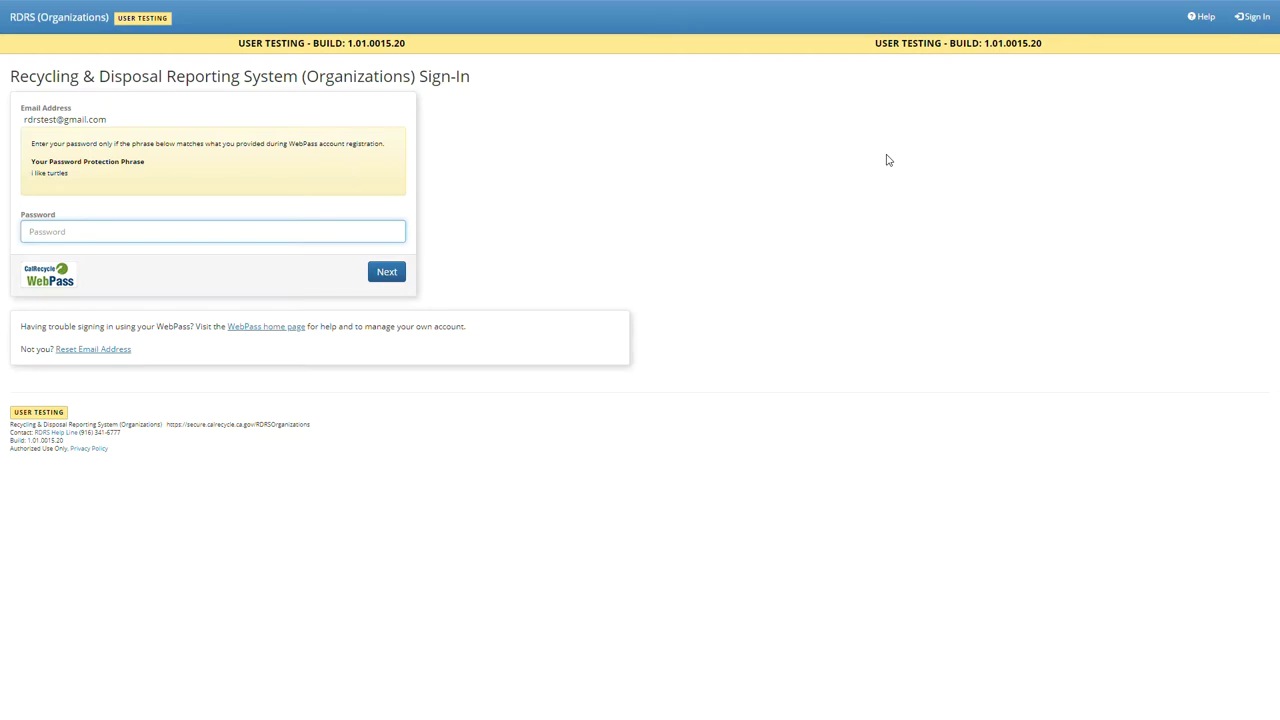
pyautogui.write('*********')
pyautogui.press('Return')
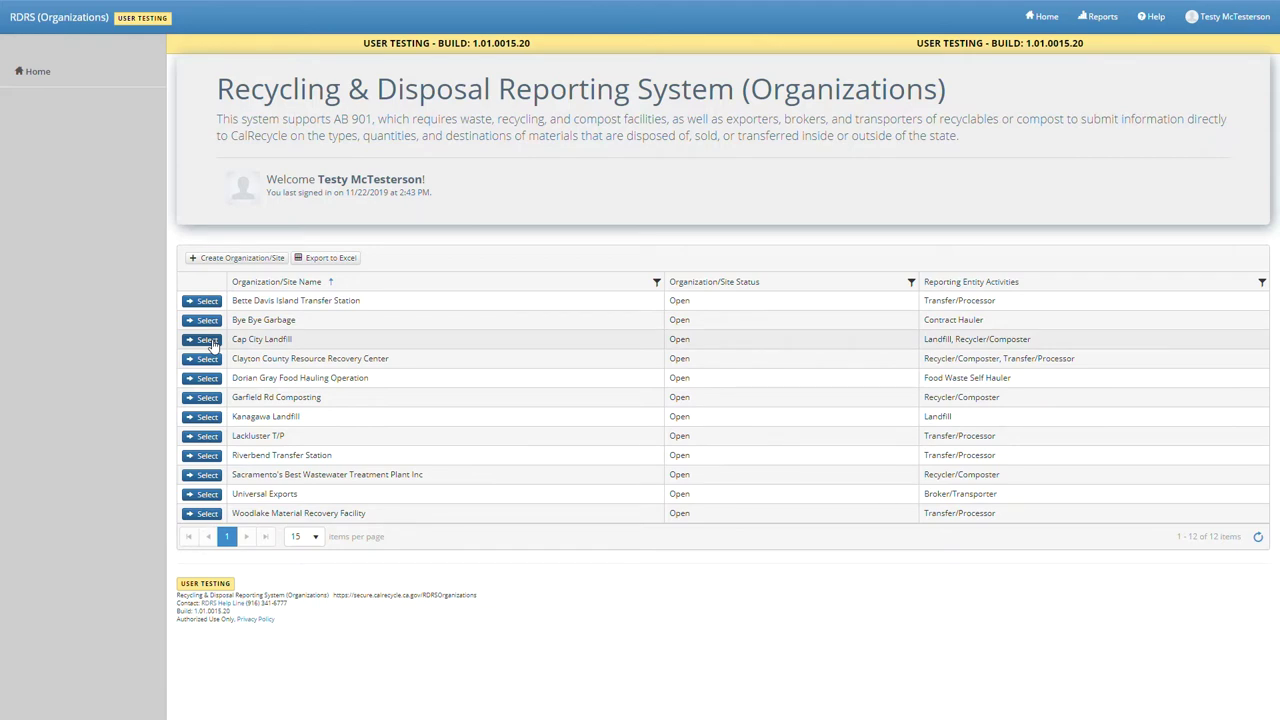
# - Open Cap City Landfill's summary and list its quarterly reports
pyautogui.click(203, 340)
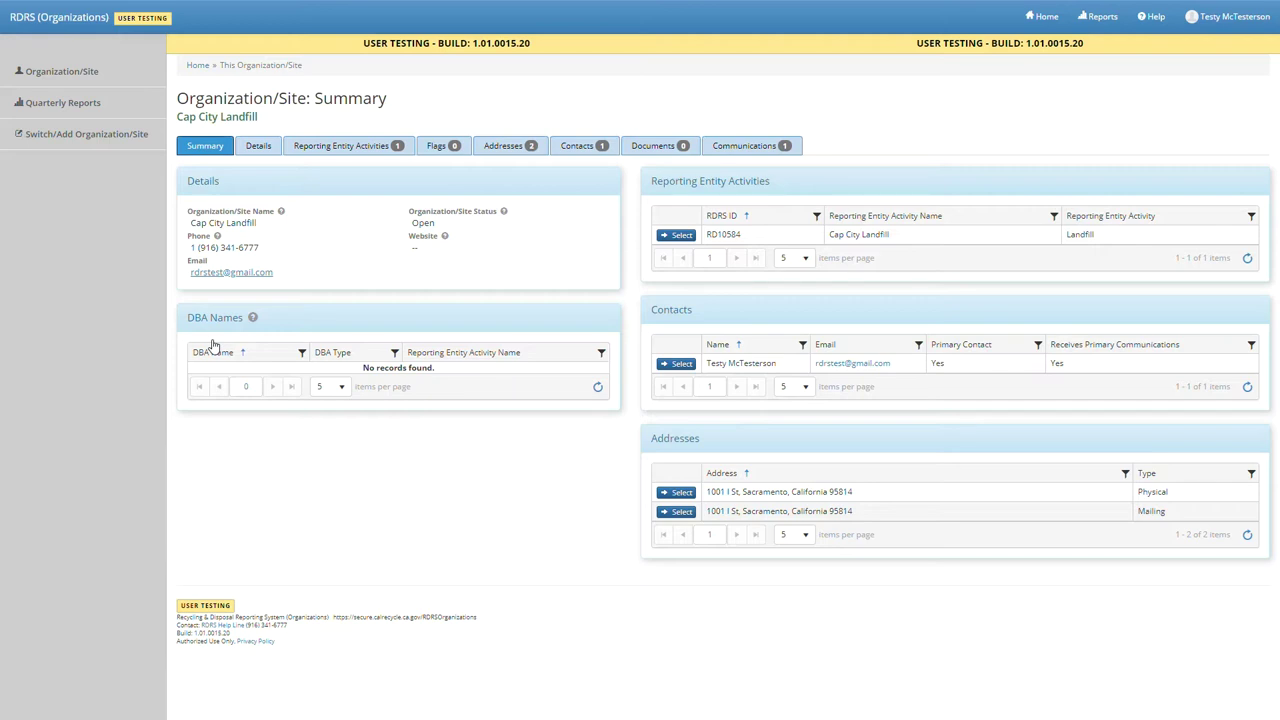
pyautogui.click(119, 102)
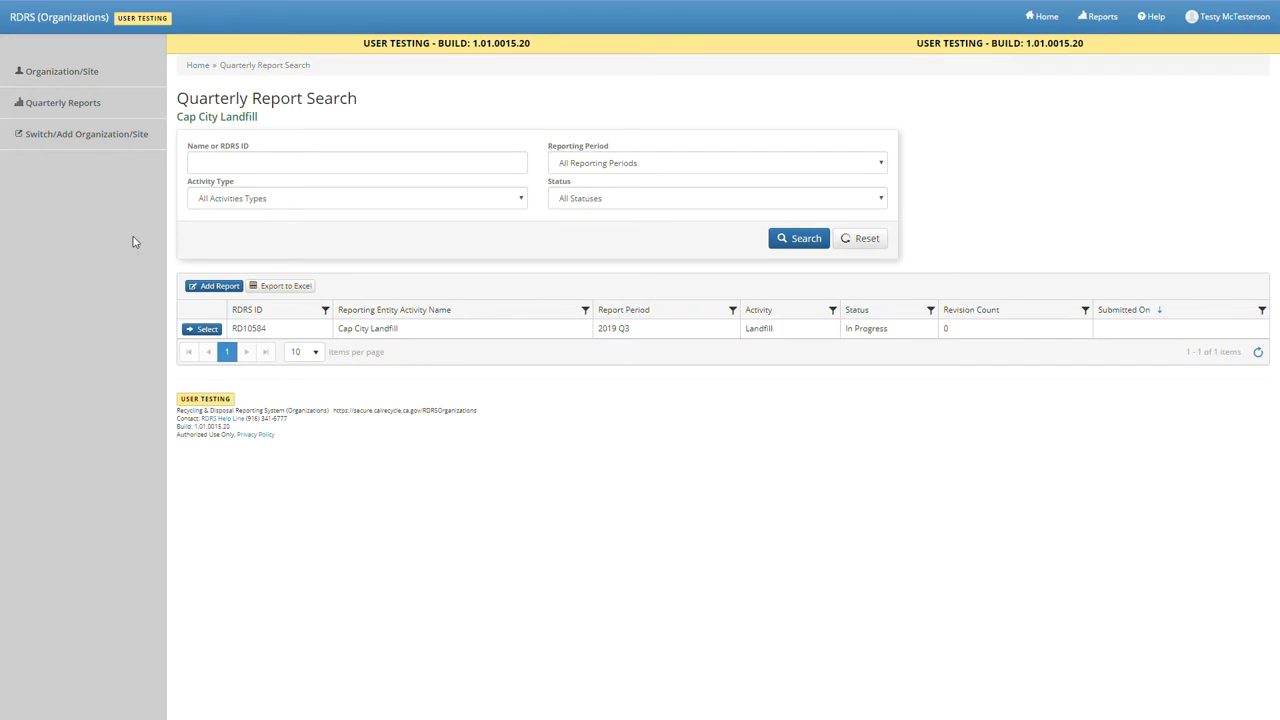
pyautogui.click(220, 288)
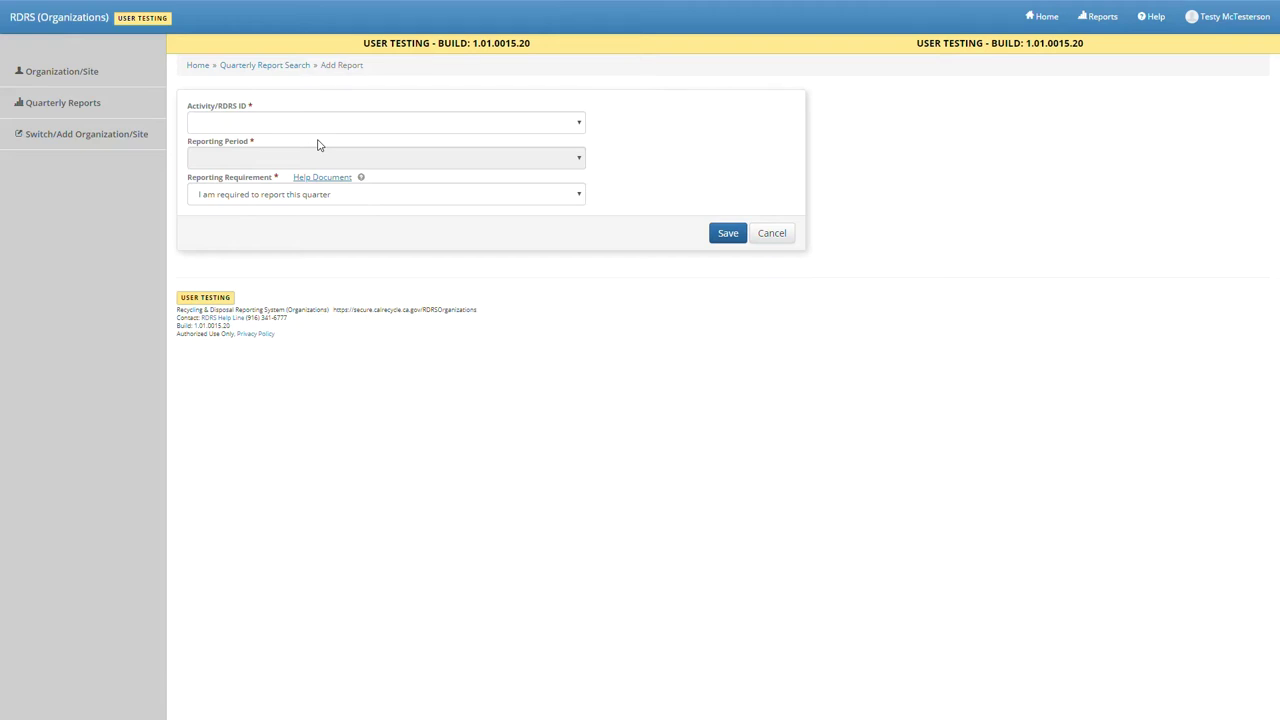
pyautogui.click(290, 127)
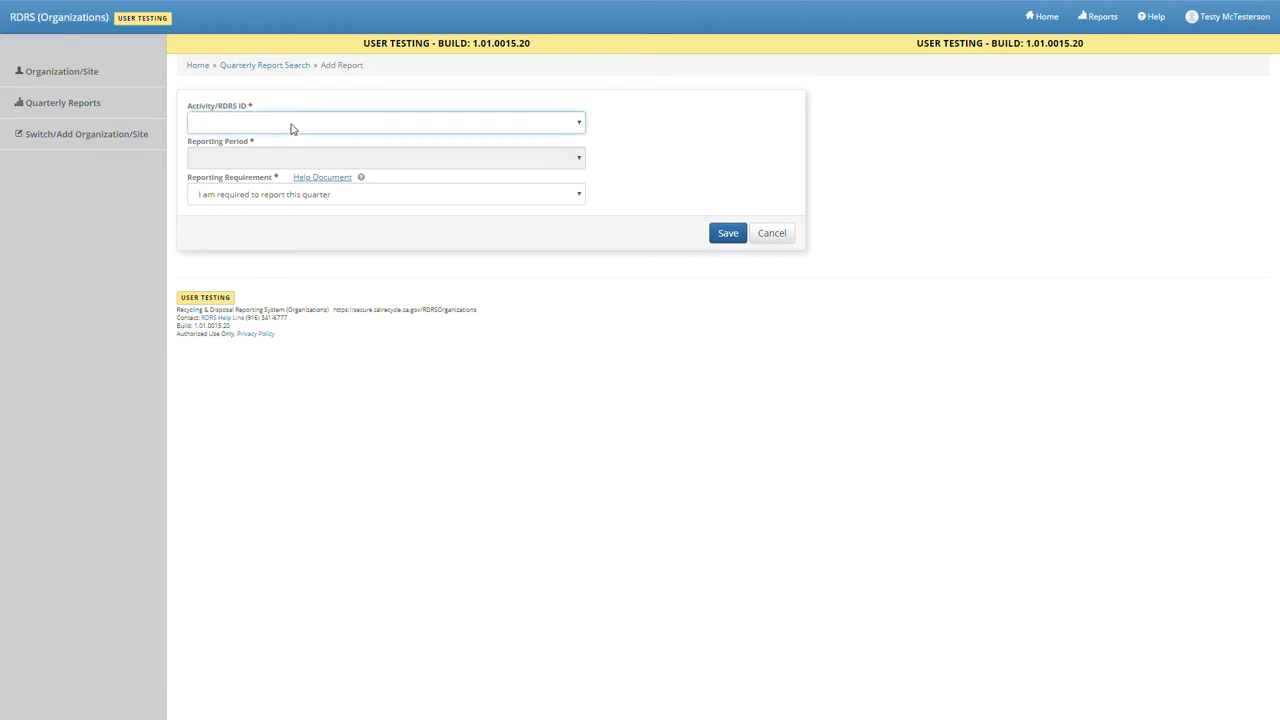
pyautogui.click(290, 170)
pyautogui.click(291, 162)
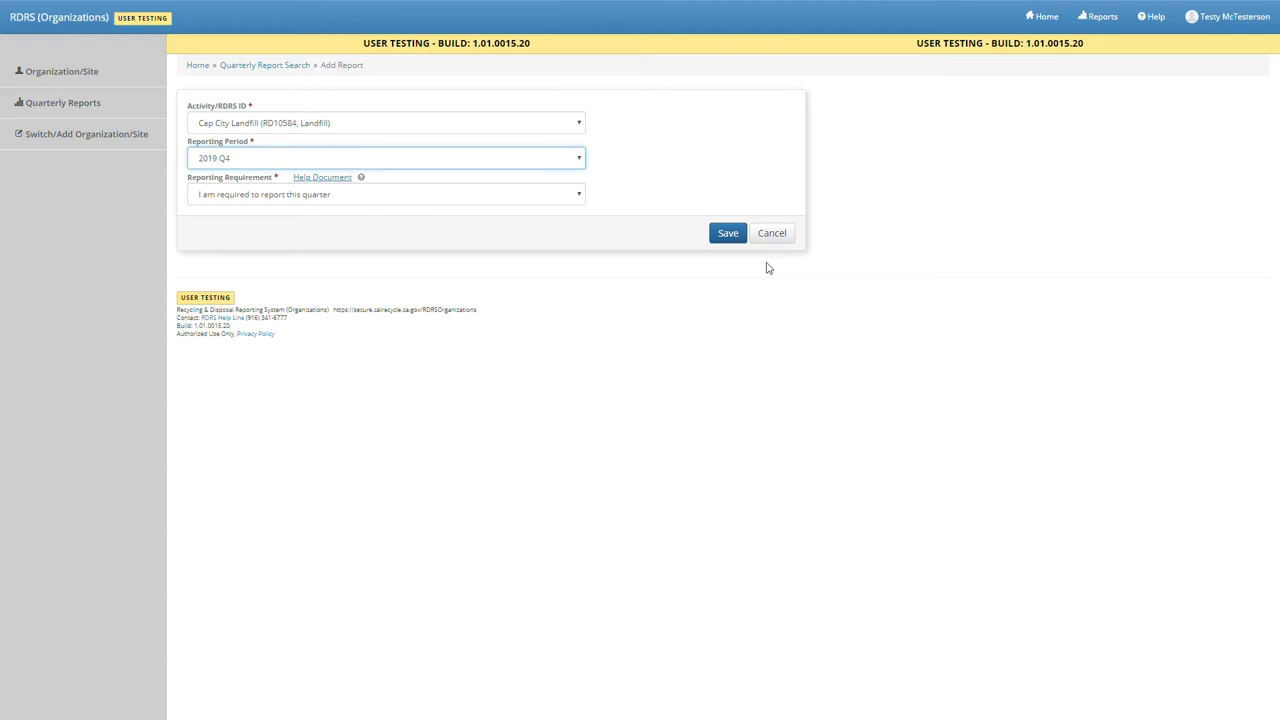
pyautogui.click(772, 238)
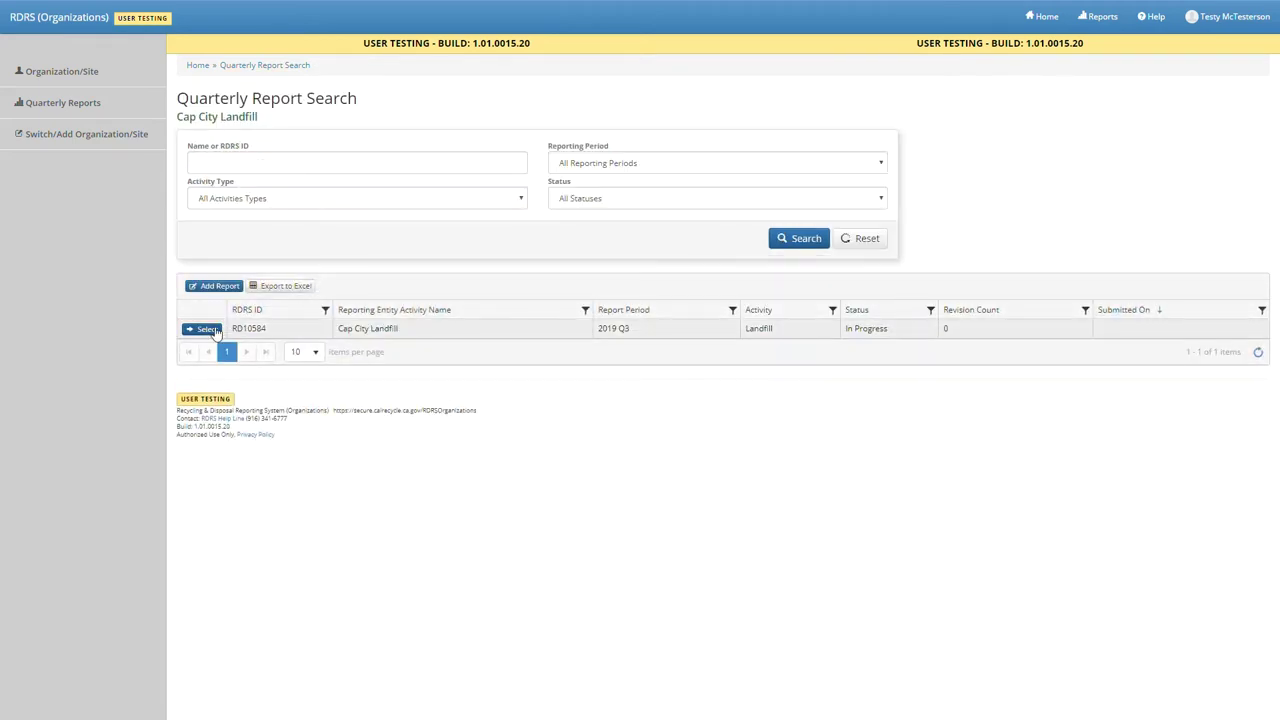
# - Open the in-progress 2019 Q3 report at its Inflows section
pyautogui.click(216, 335)
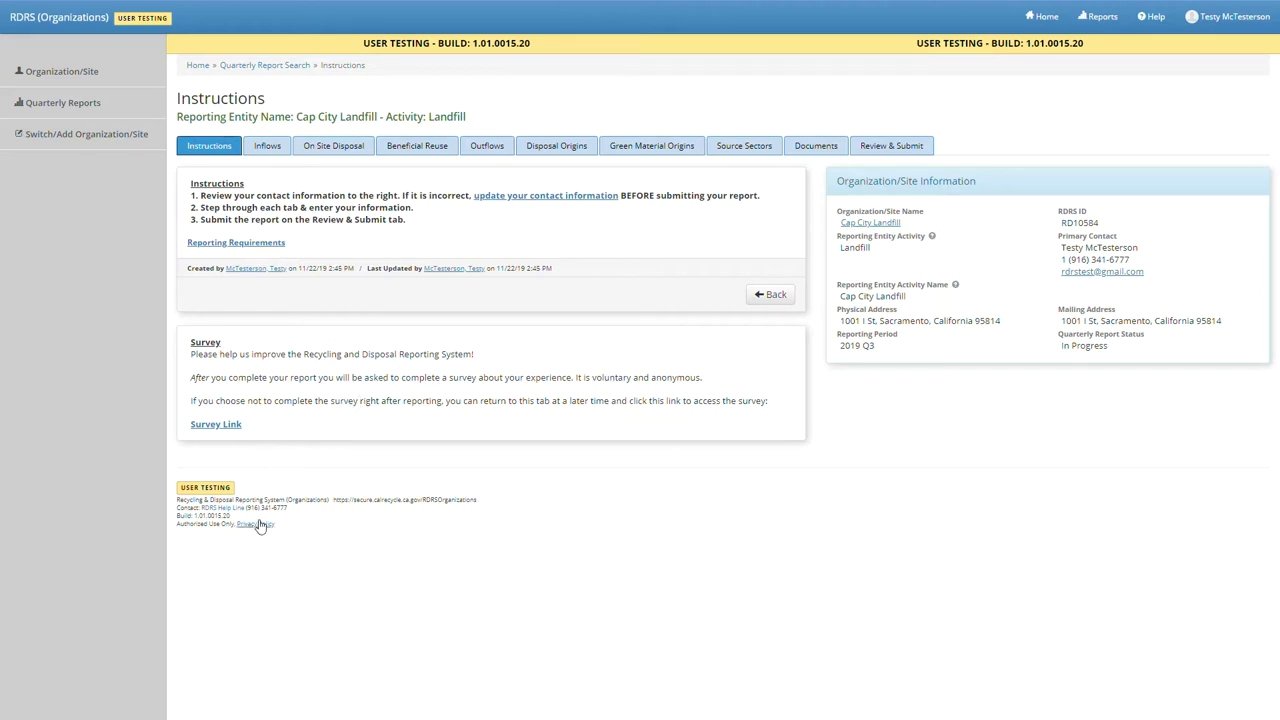
pyautogui.click(260, 148)
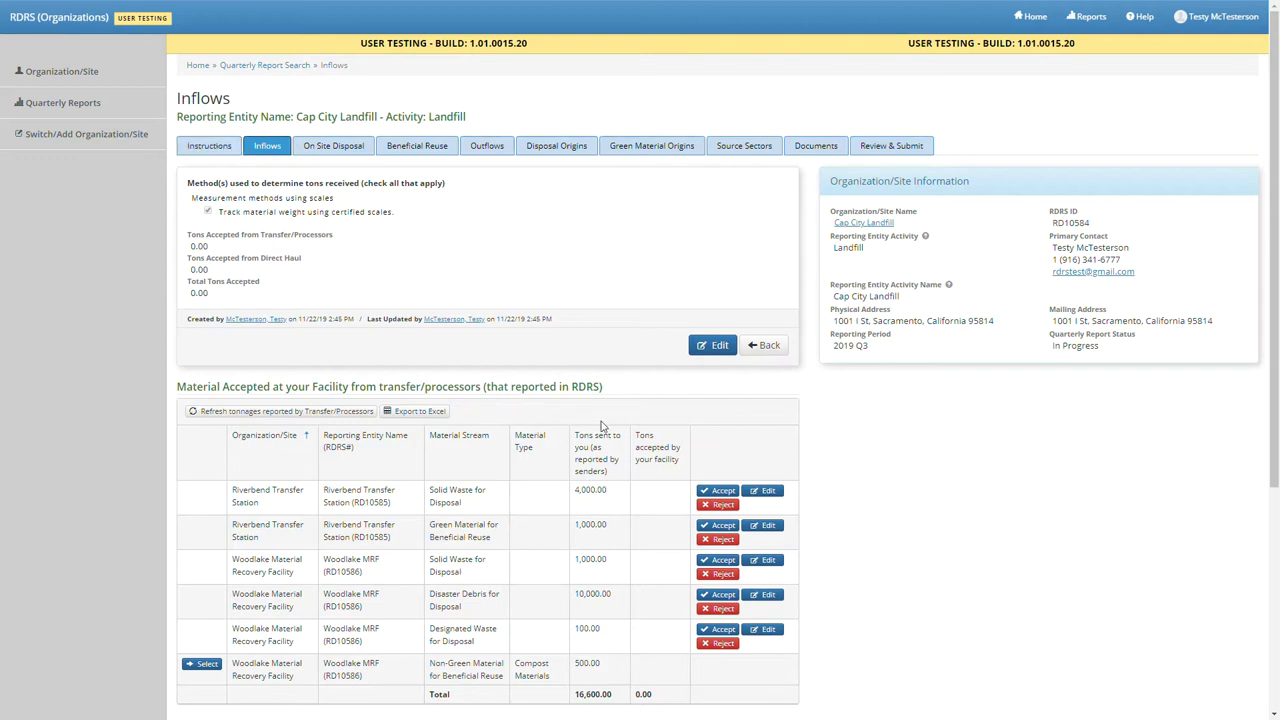
pyautogui.click(714, 345)
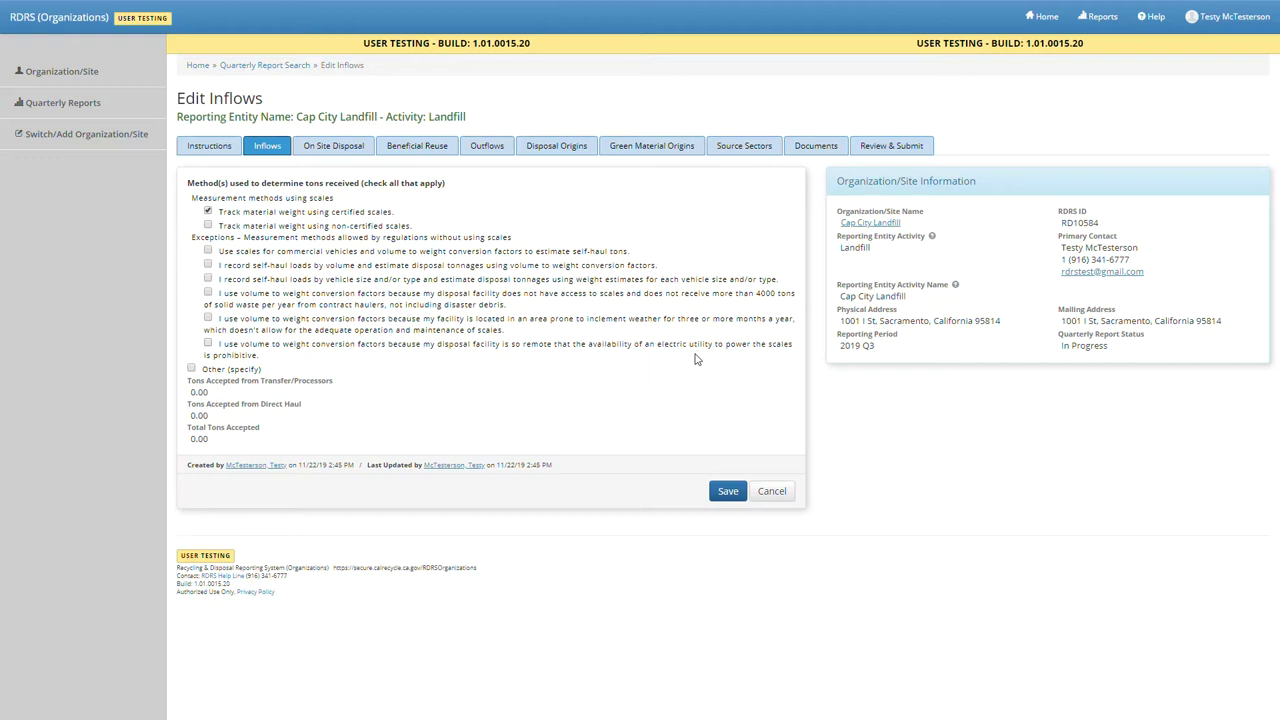
pyautogui.click(728, 496)
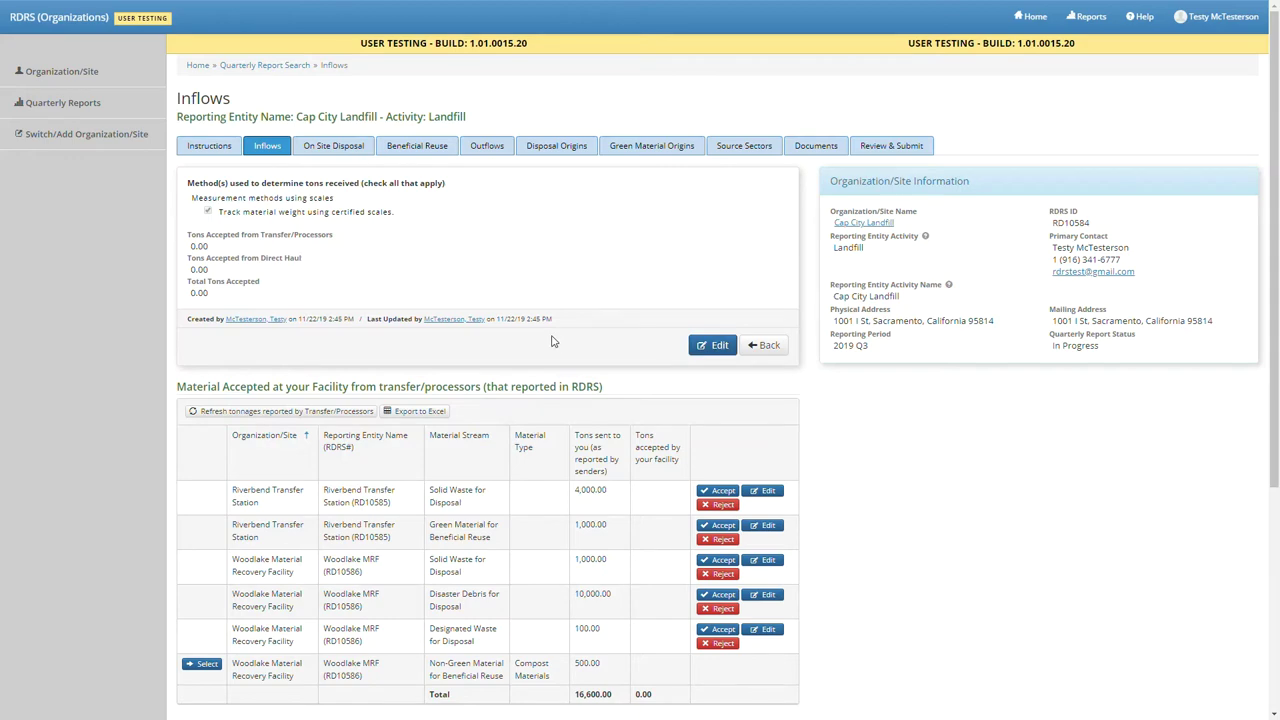
pyautogui.scroll(-3, 555, 345)
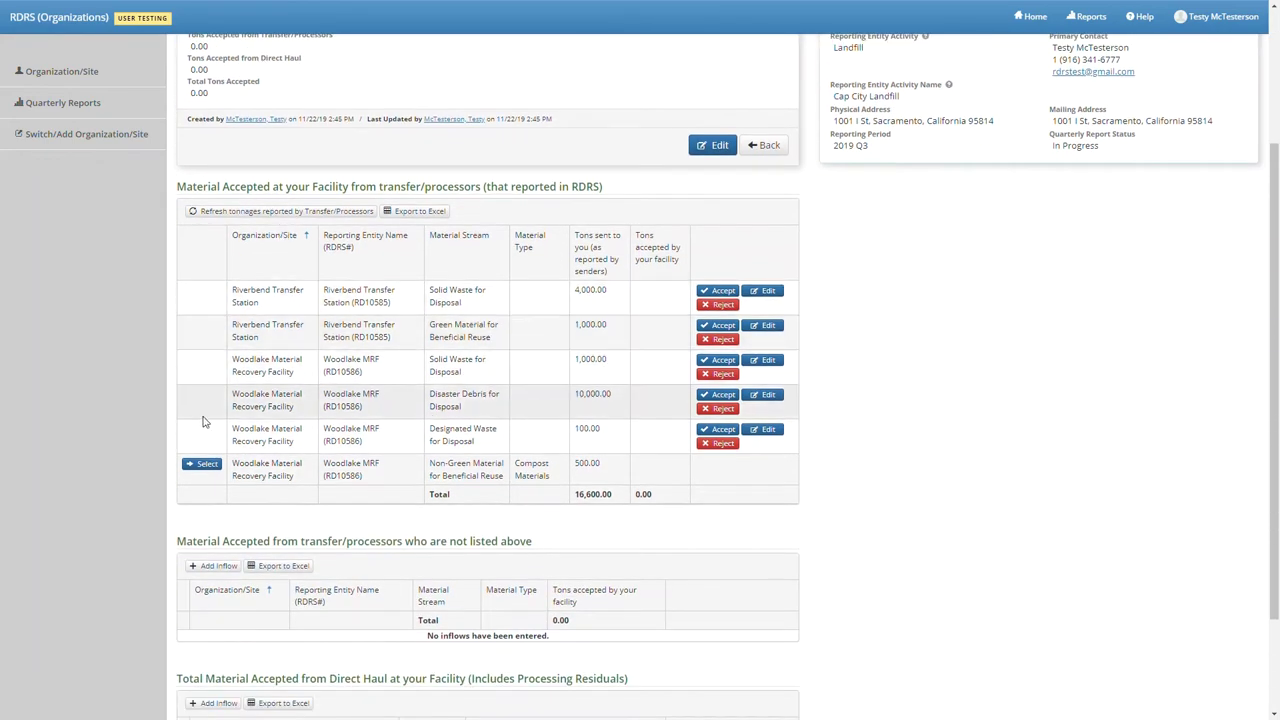
# - Scroll down to the Material Accepted from transfer/processors table
pyautogui.scroll(-2, 197, 531)
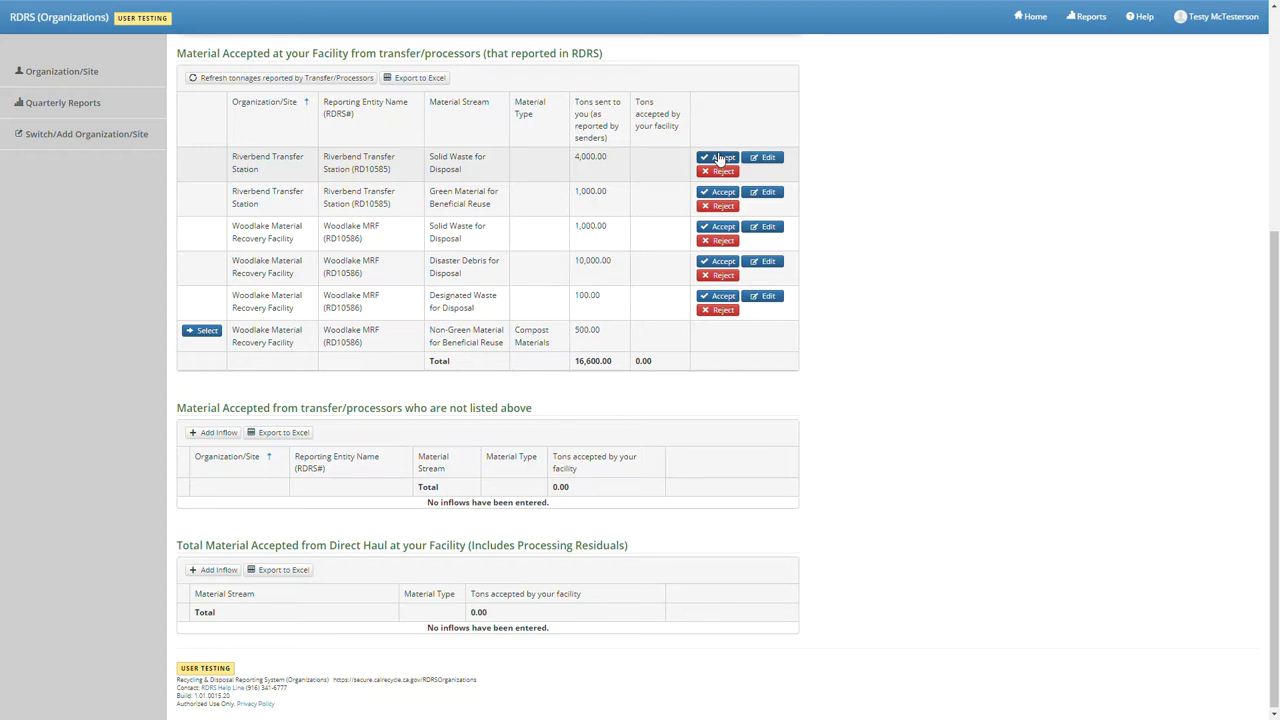
# - Accept Riverbend's 4,000-ton solid waste and 1,000-ton green material inflows; reject Woodlake's designated waste
pyautogui.click(722, 158)
pyautogui.click(707, 192)
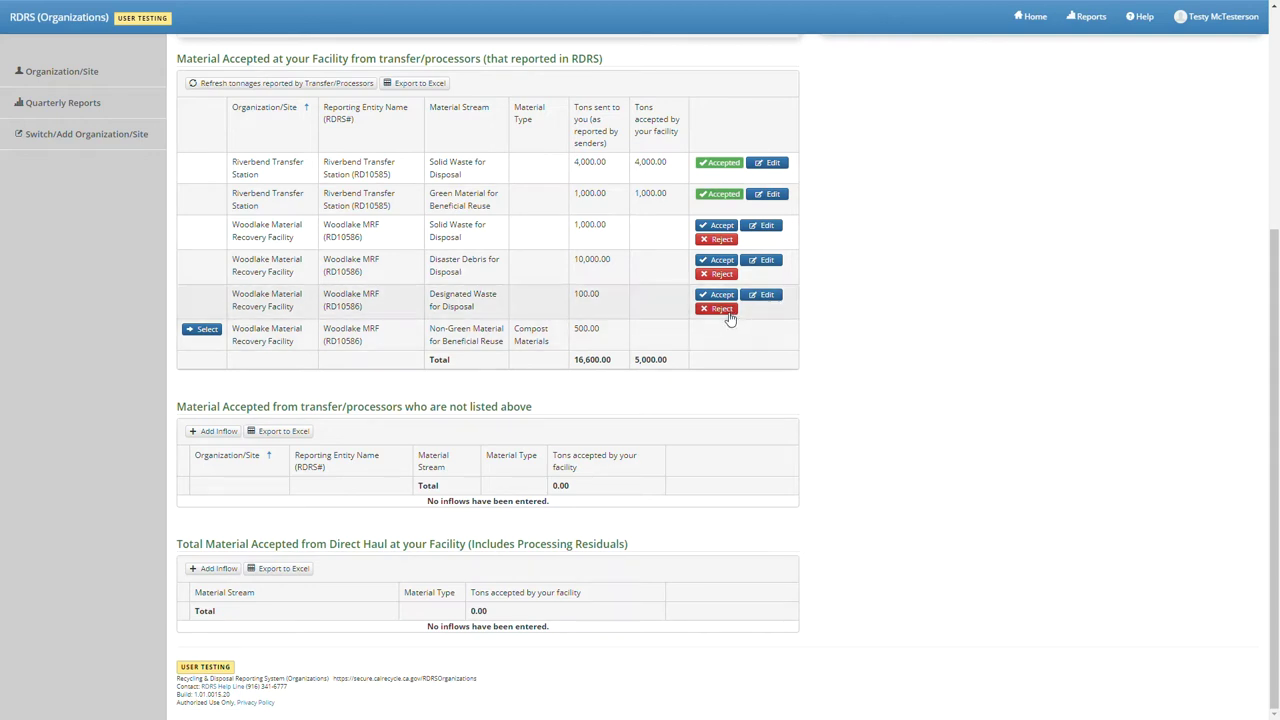
pyautogui.click(722, 309)
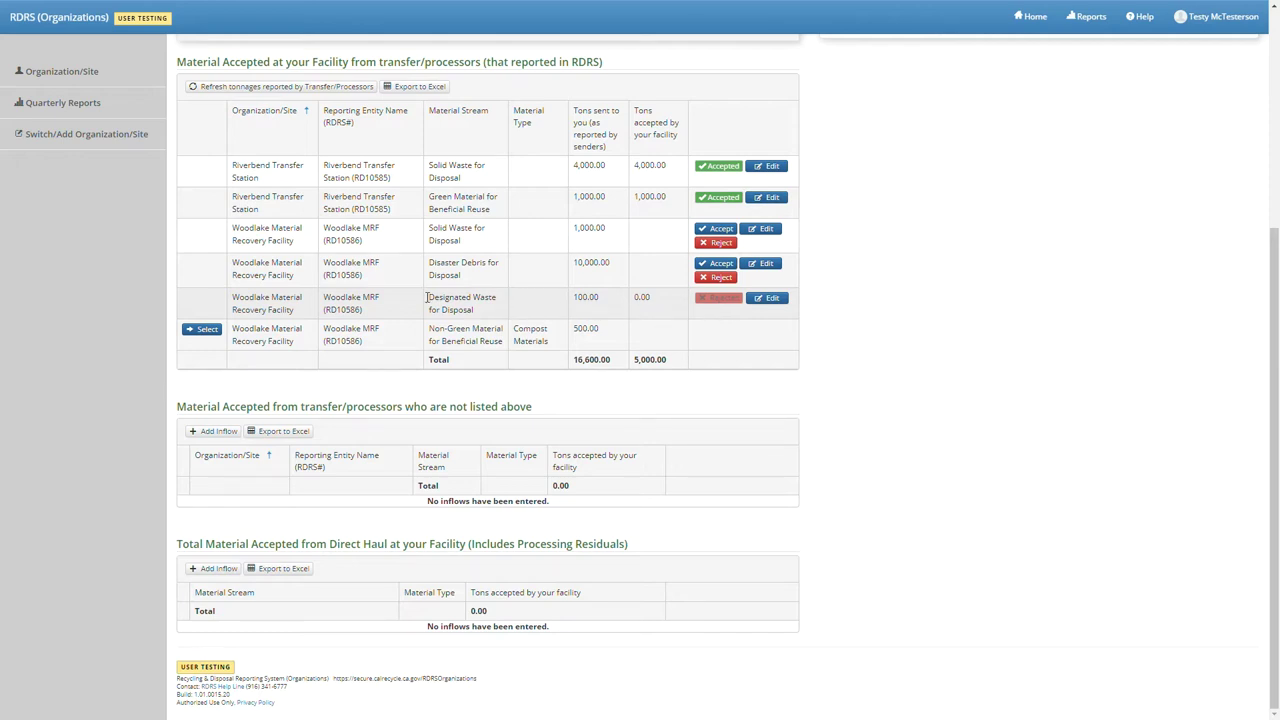
# - Change Woodlake's compost materials accepted tonnage from 500 to 200 tons
pyautogui.click(205, 330)
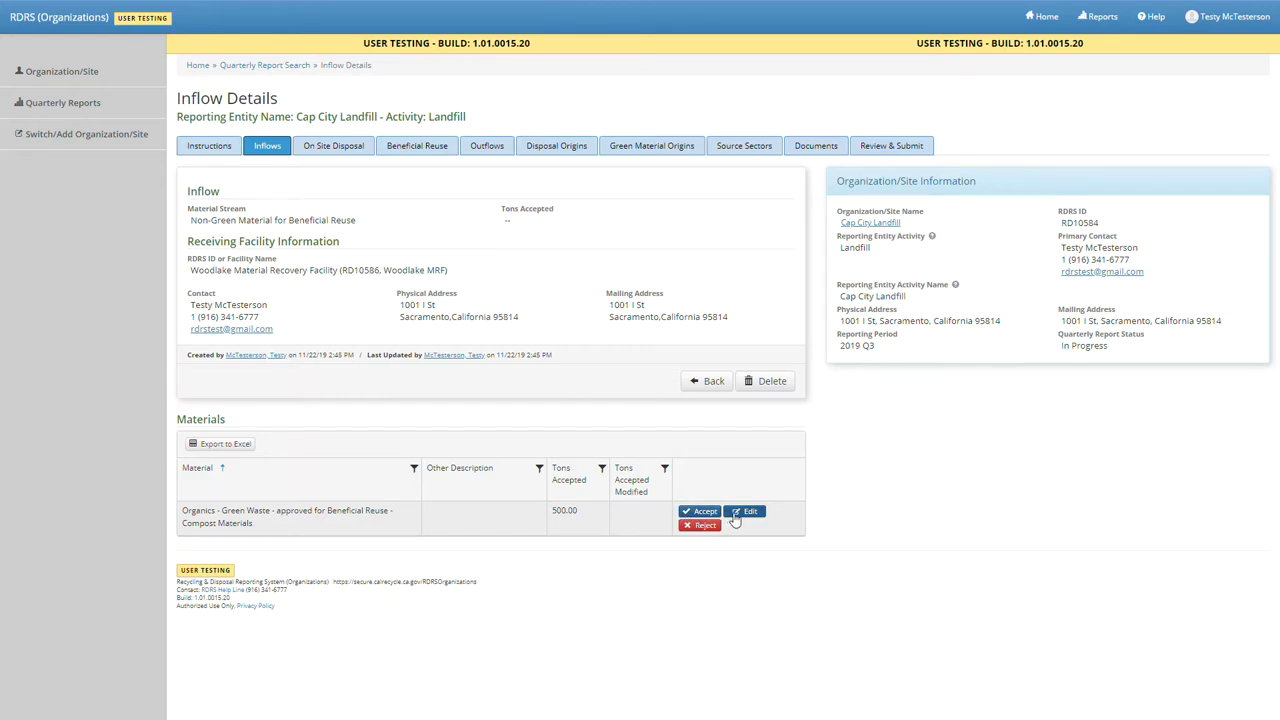
pyautogui.click(745, 512)
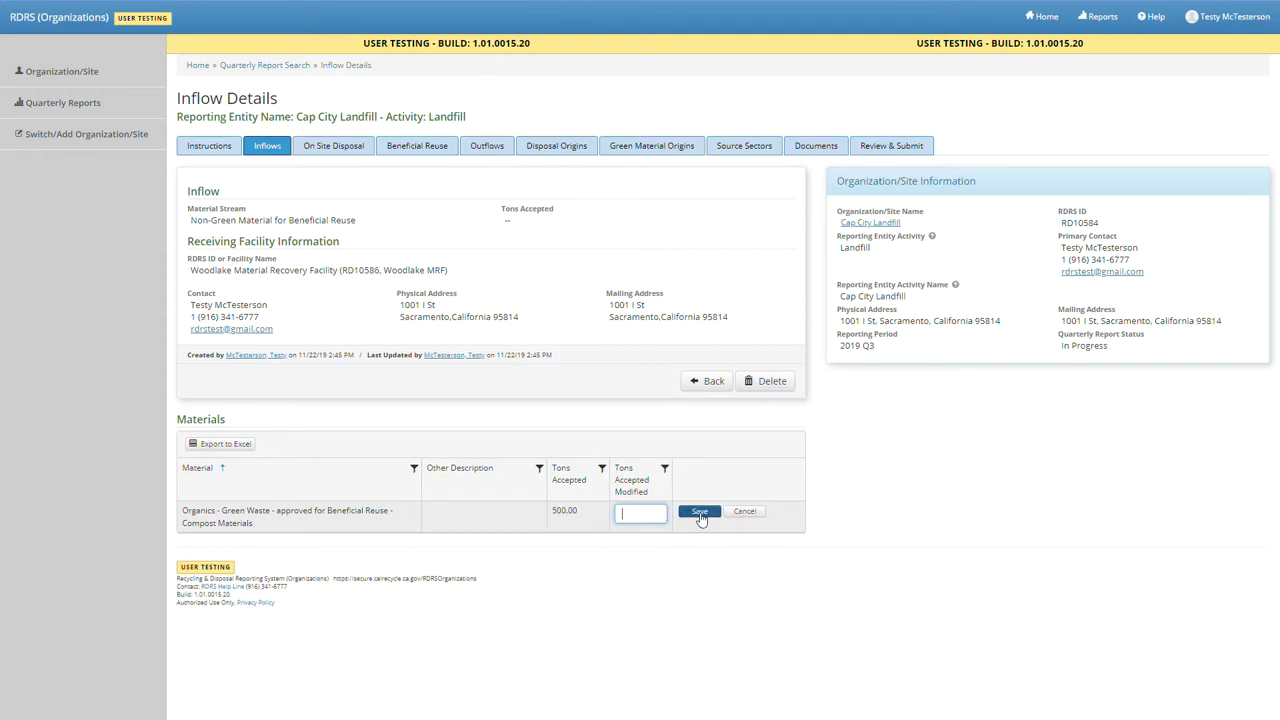
pyautogui.write('200')
pyautogui.click(699, 513)
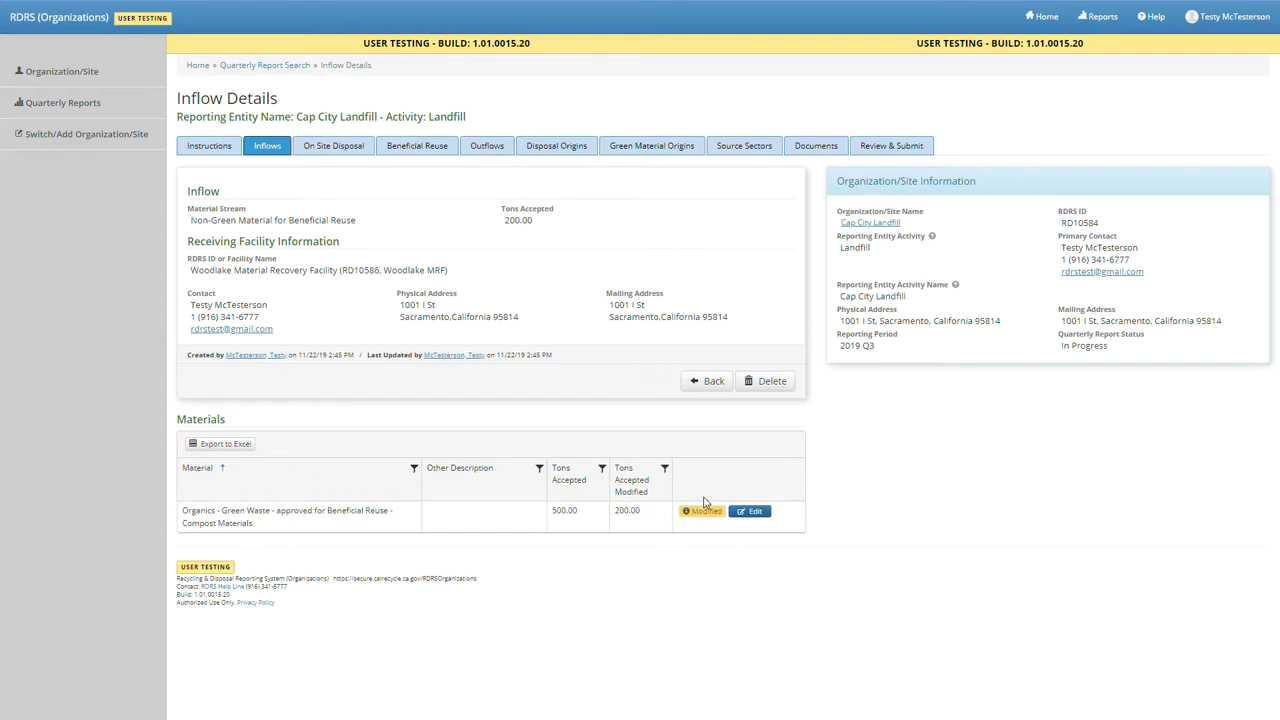
pyautogui.click(712, 382)
# - Set Woodlake's accepted tons to 9,000 for disaster debris and 1,300 for solid waste
pyautogui.scroll(-5, 560, 580)
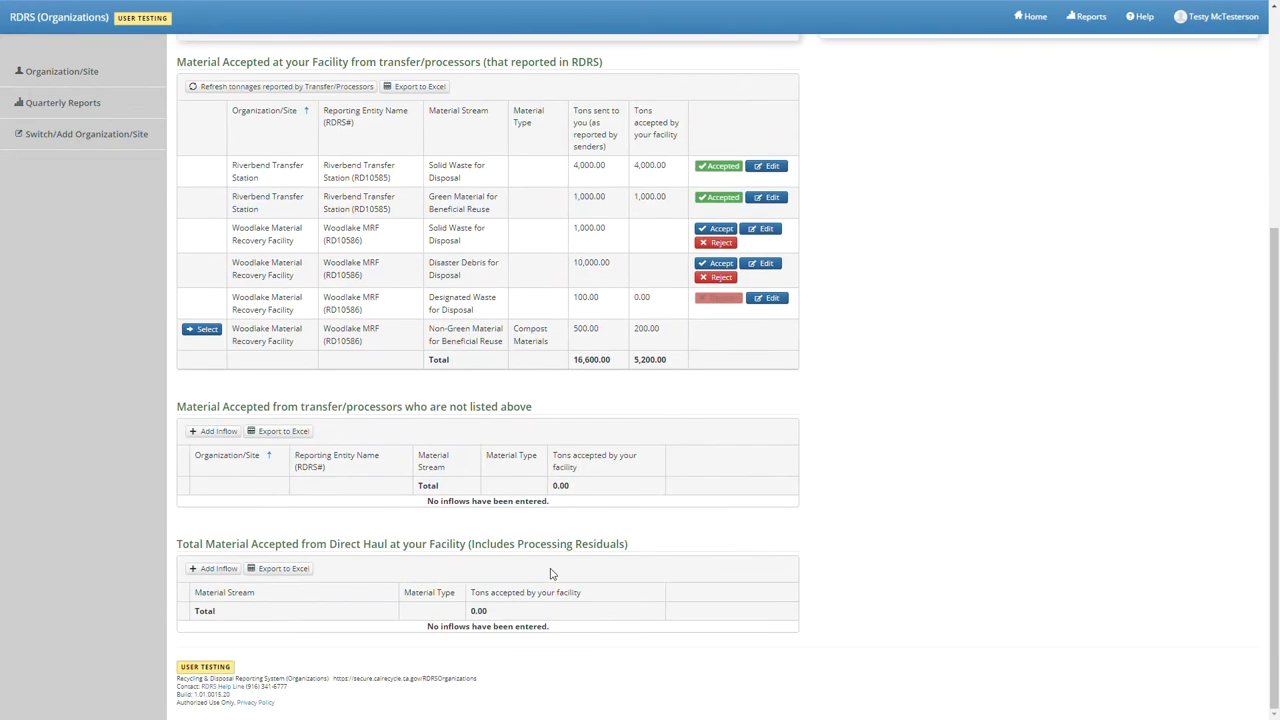
pyautogui.scroll(3, 550, 573)
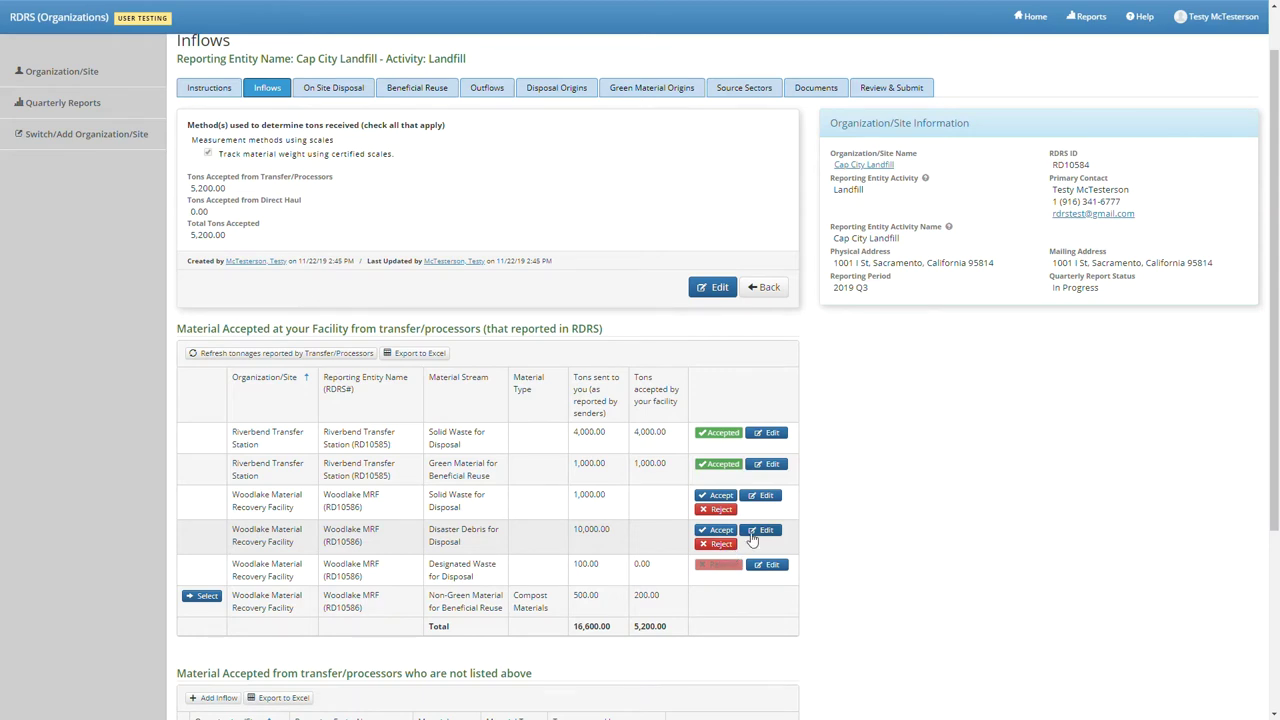
pyautogui.click(757, 531)
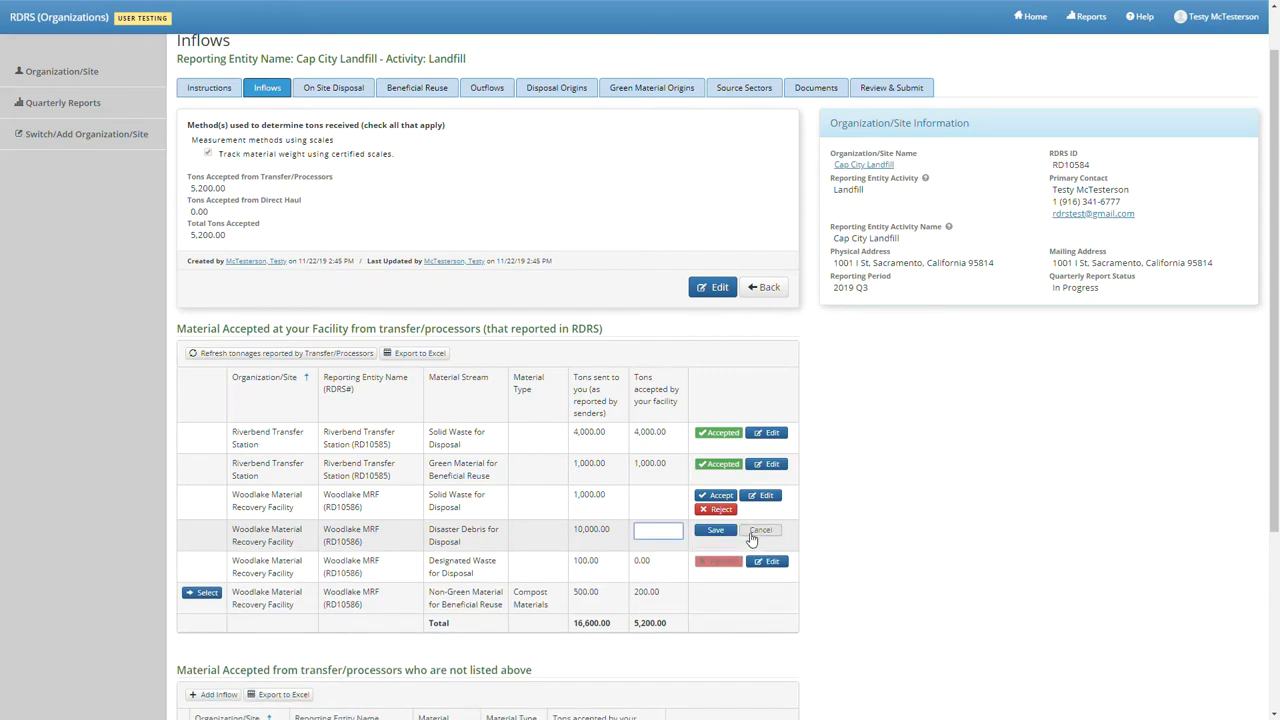
pyautogui.write('9000')
pyautogui.click(712, 530)
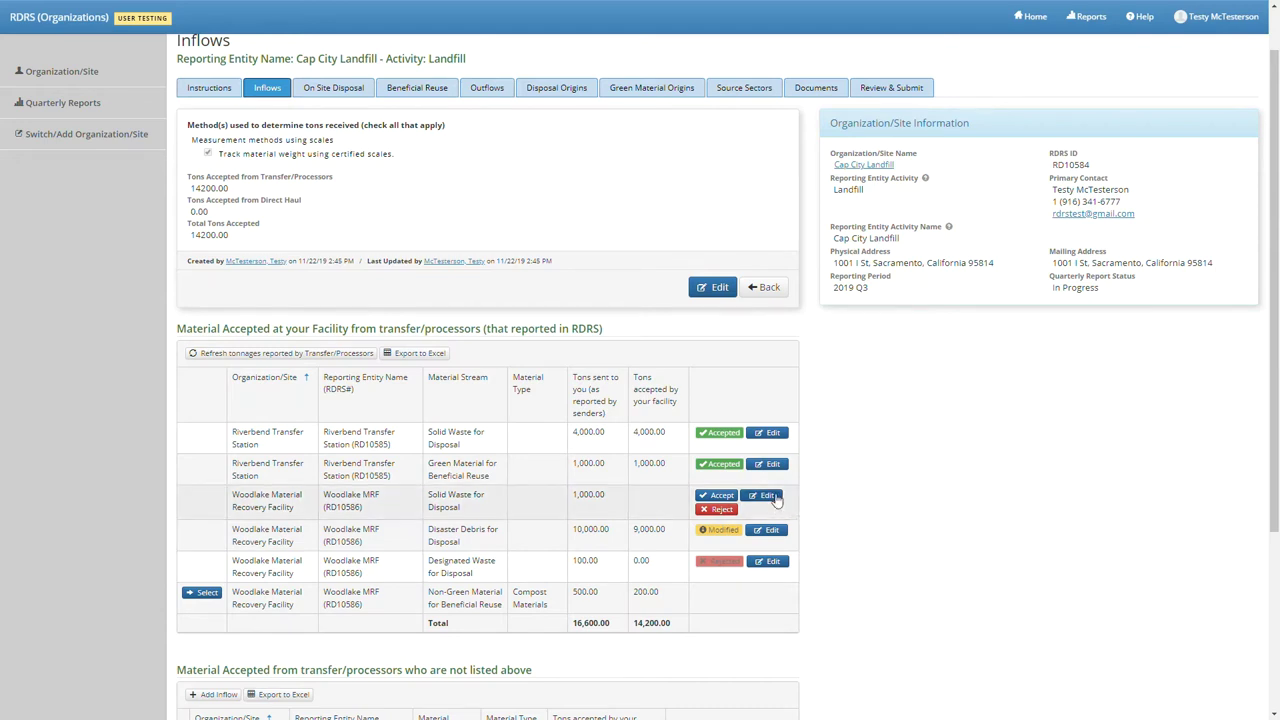
pyautogui.click(768, 496)
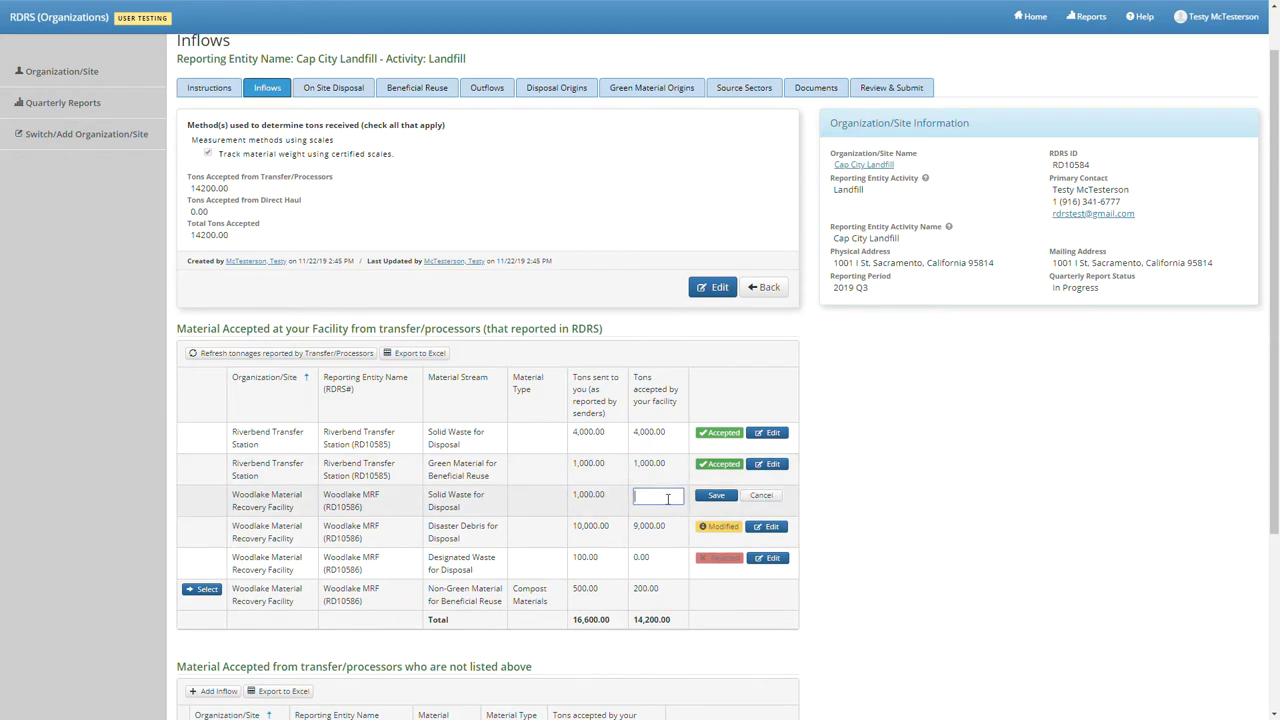
pyautogui.write('1300')
pyautogui.click(720, 500)
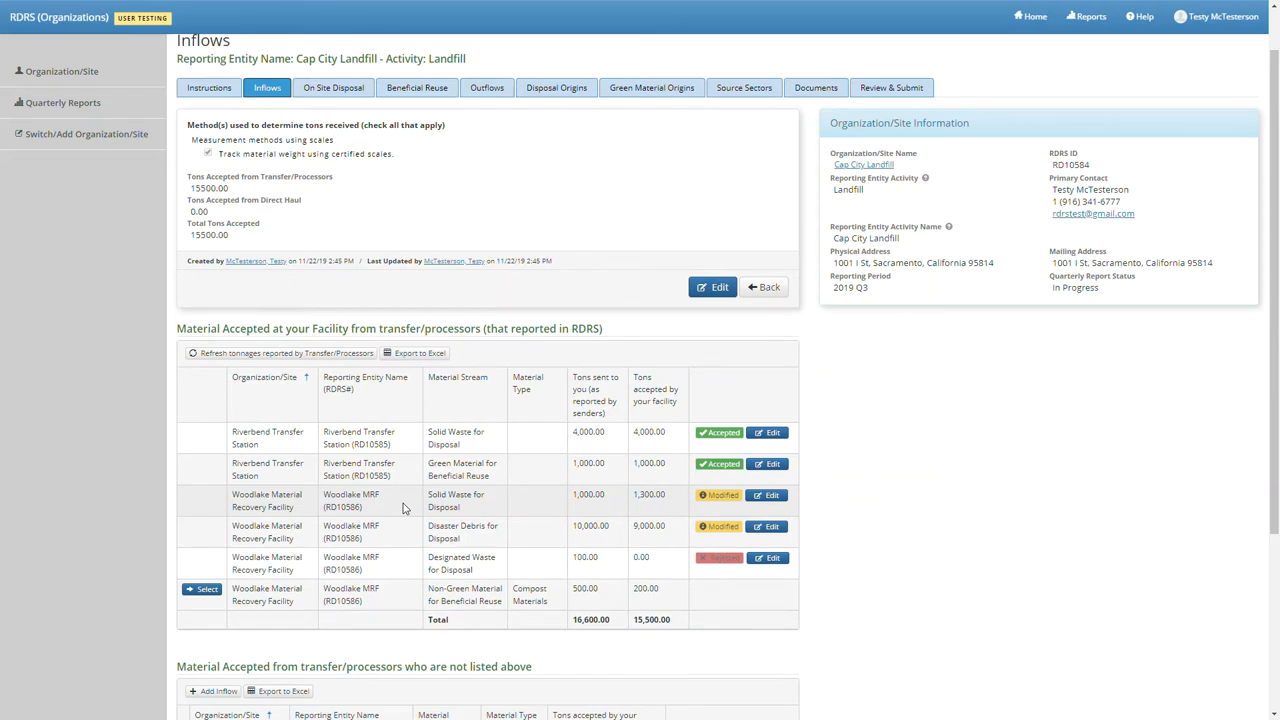
pyautogui.scroll(-2, 403, 508)
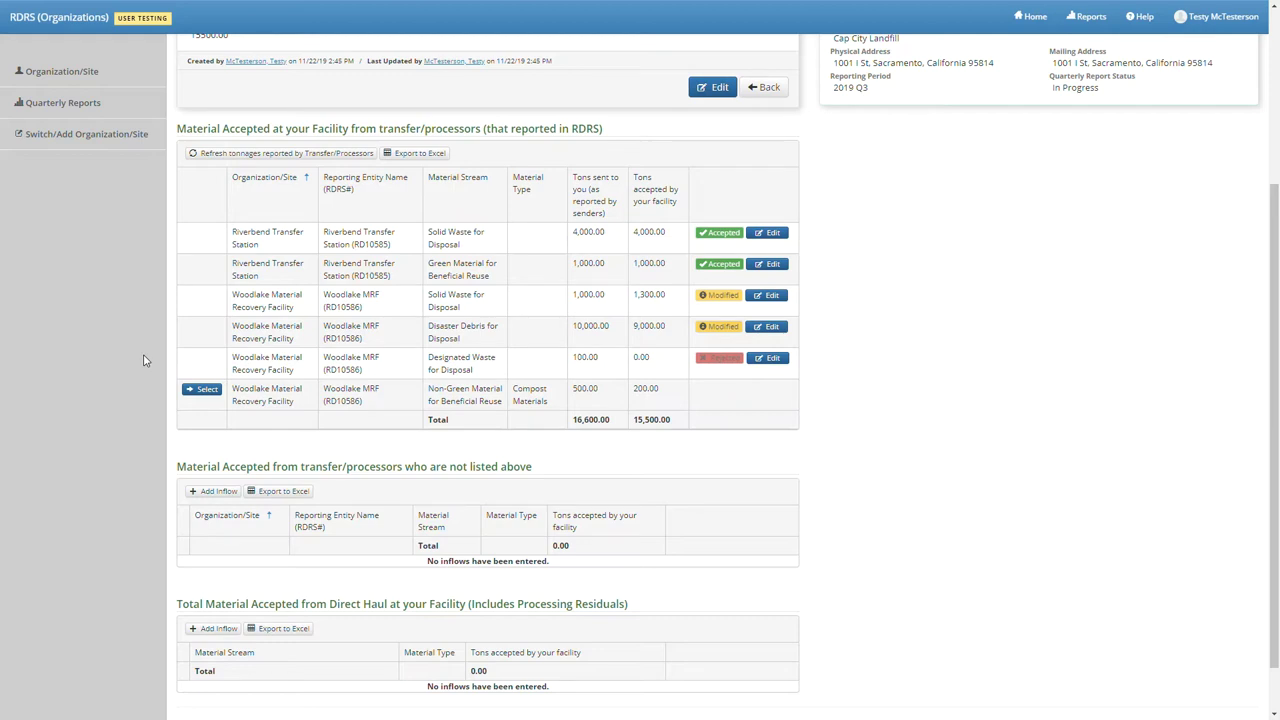
# - Open the Add Inflow form for a transfer/processor not listed above
pyautogui.click(210, 491)
pyautogui.click(201, 491)
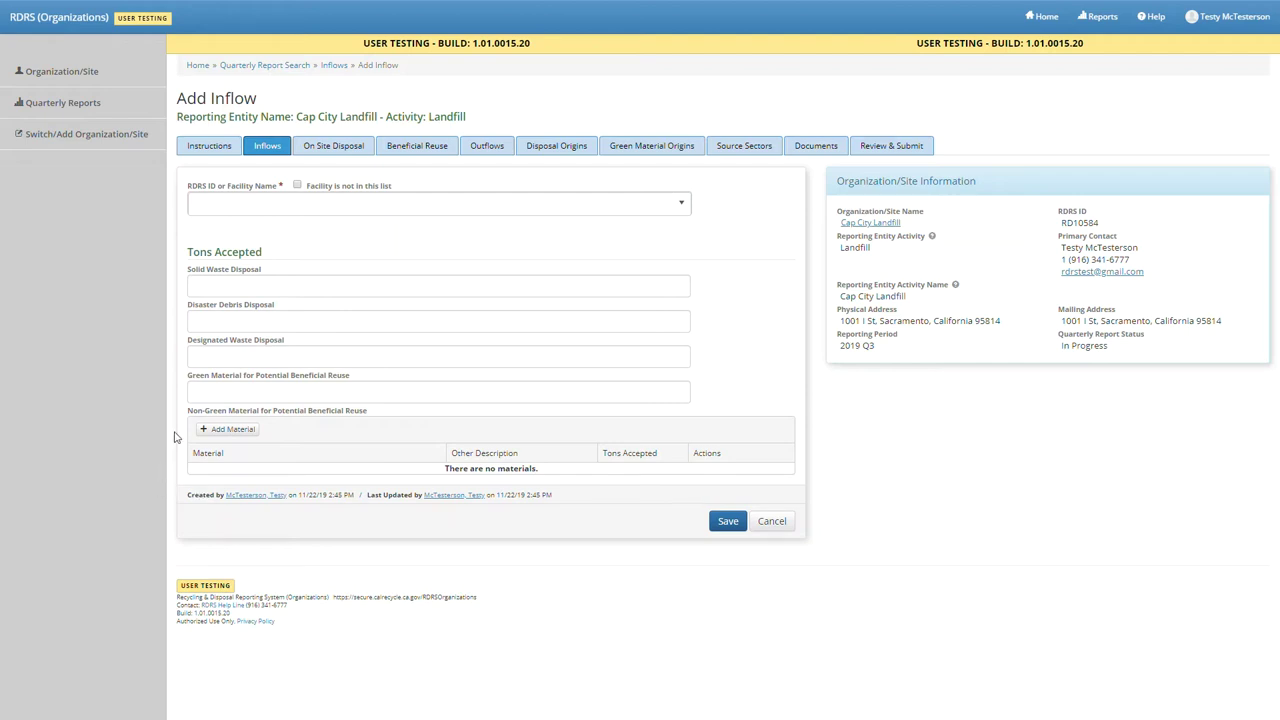
# - Save an inflow from Lackluster T/P: 50 tons solid waste disposal and 5.5 tons green material
pyautogui.click(299, 210)
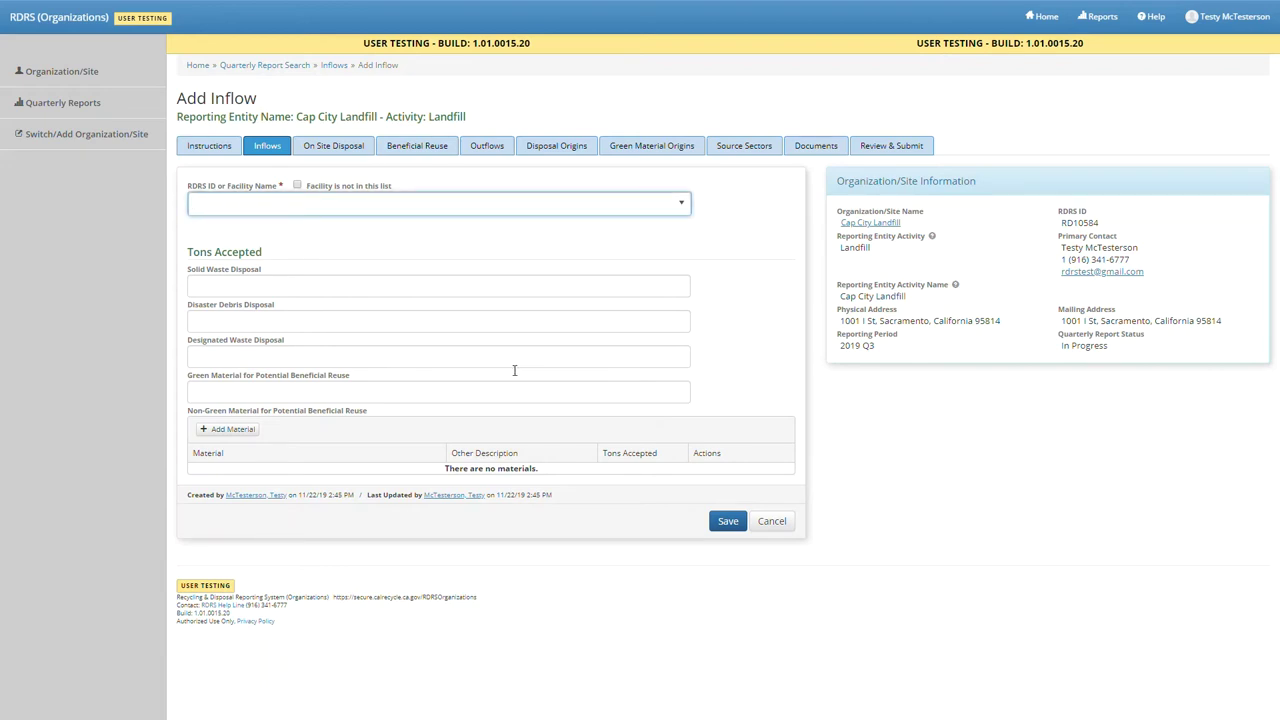
pyautogui.write('Lackluster T/P (RD10587, Lackluster Transfer Station')
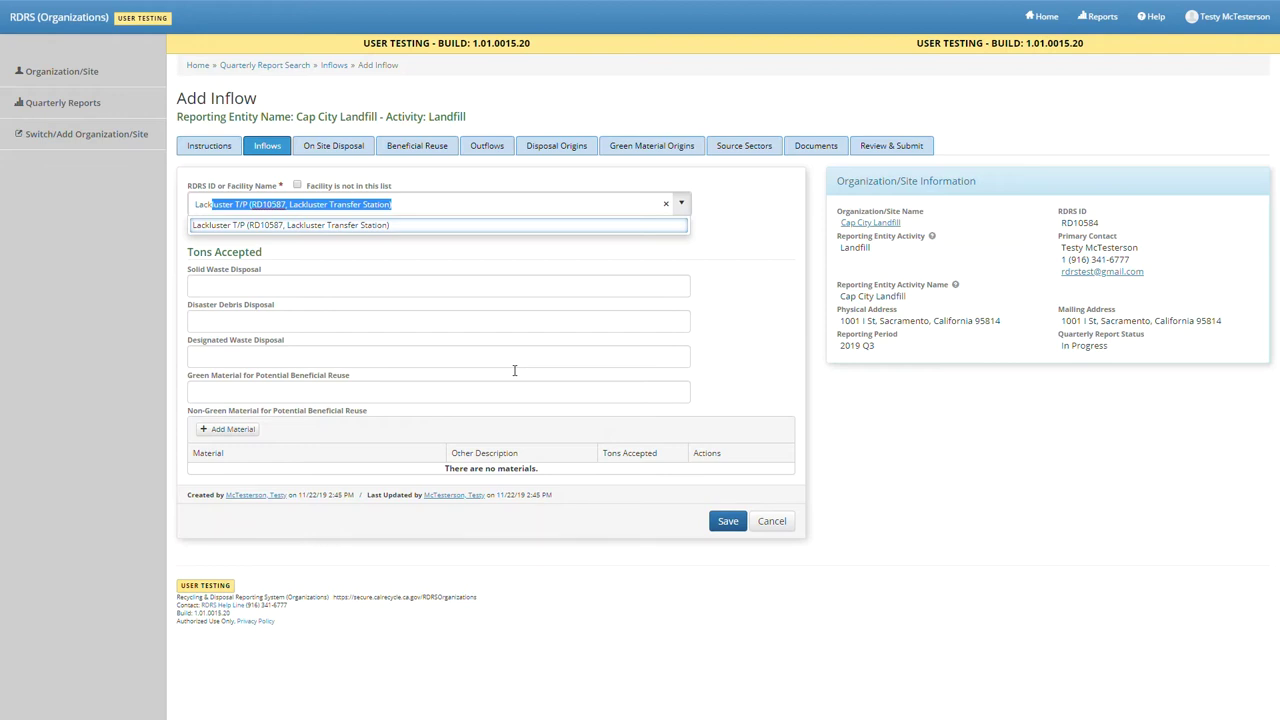
pyautogui.click(435, 228)
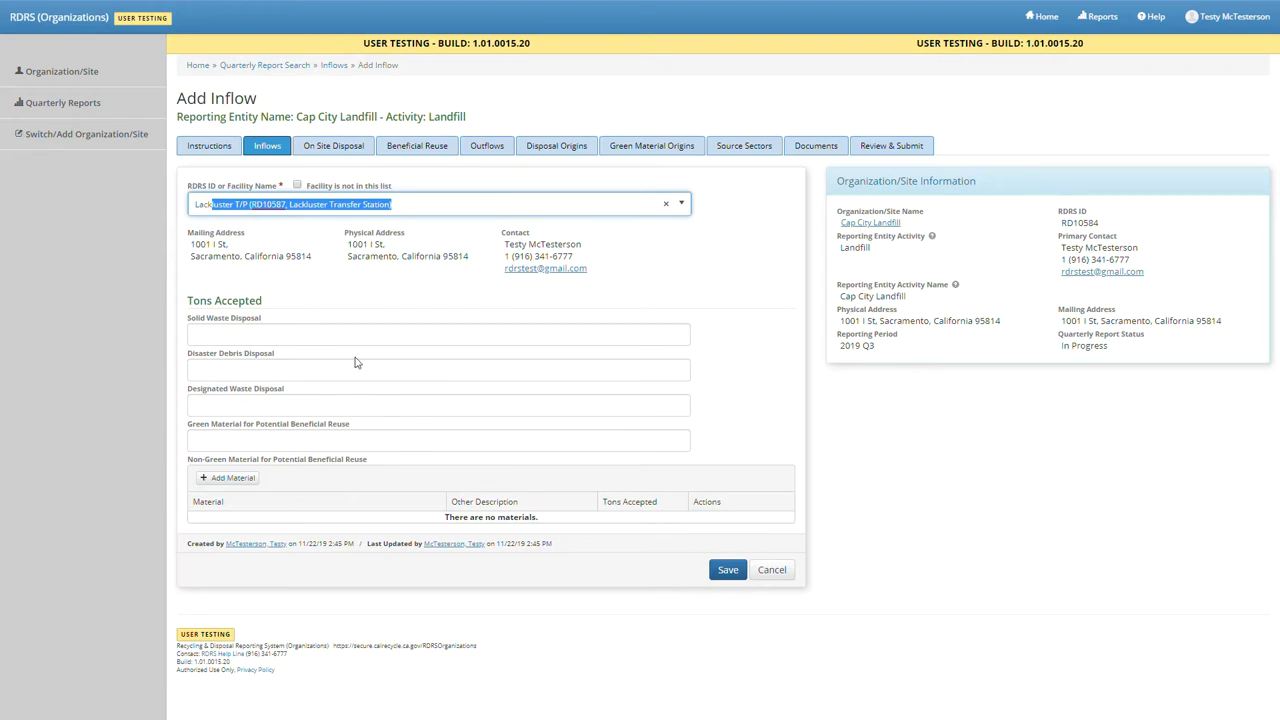
pyautogui.click(218, 340)
pyautogui.write('50')
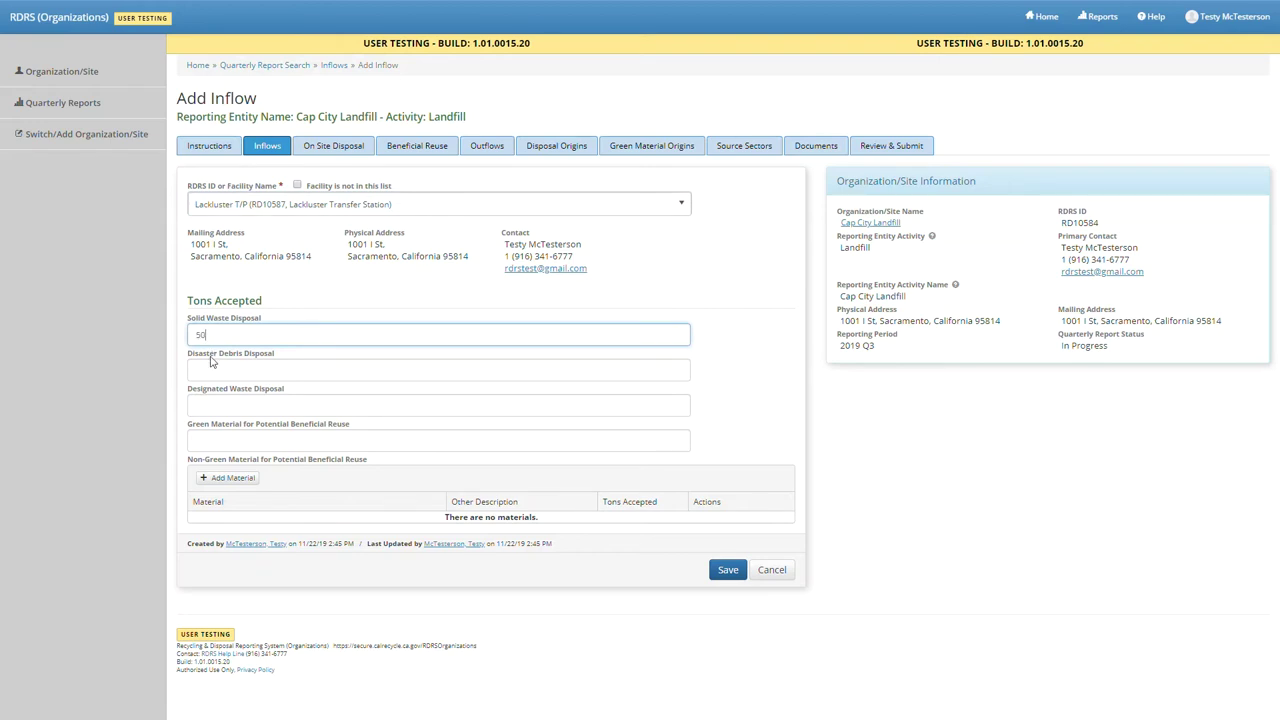
pyautogui.click(224, 446)
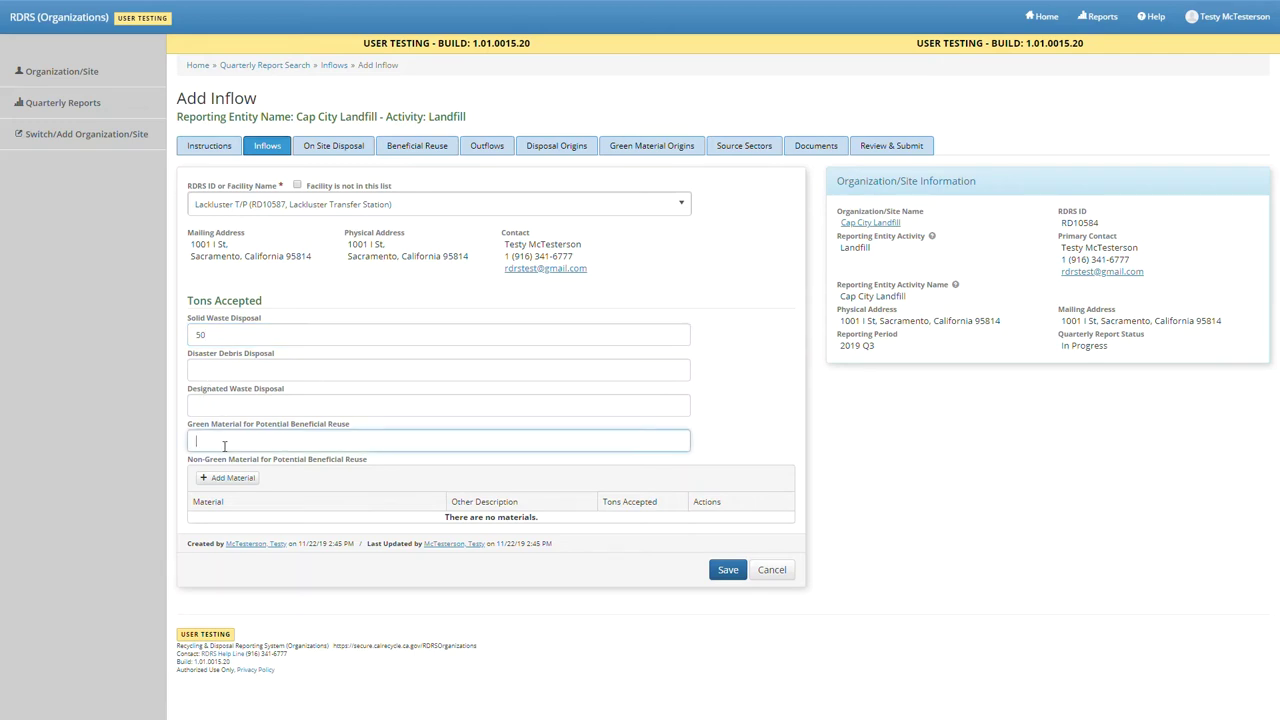
pyautogui.write('5.5')
pyautogui.click(739, 578)
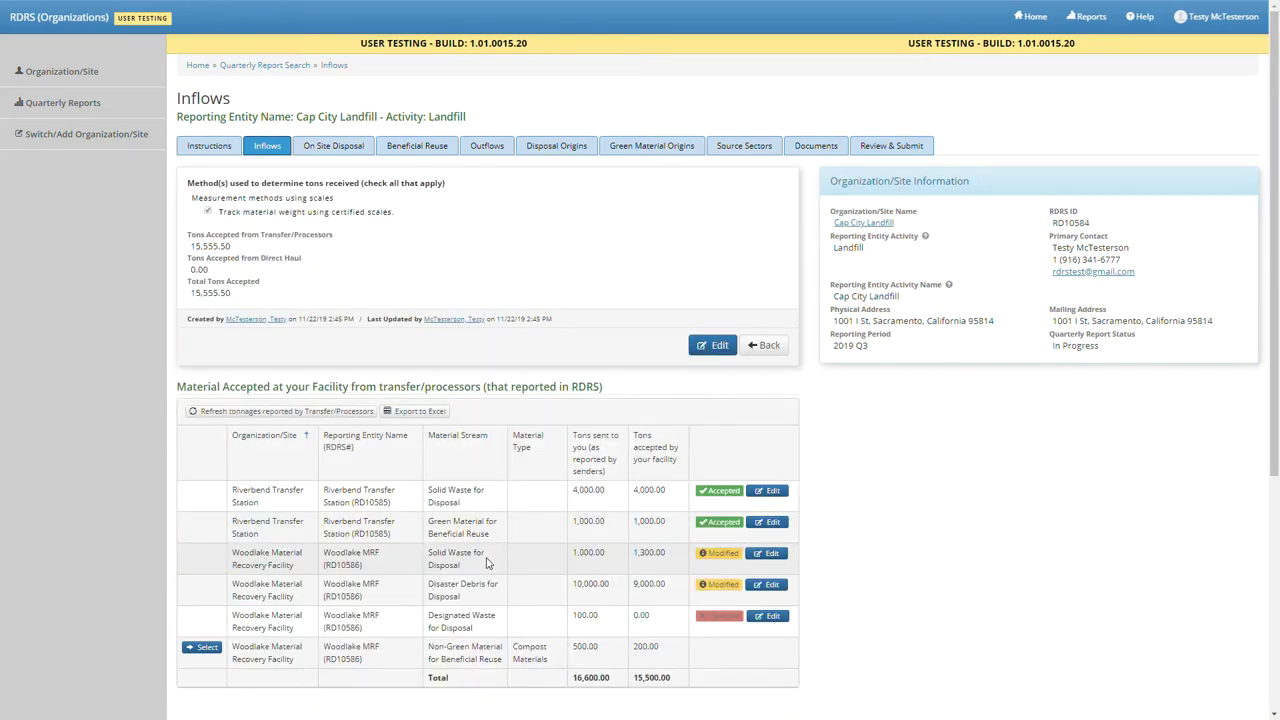
# - Scroll down to review Lackluster's 50.00 and 5.50-ton inflows totalling 55.50 tons
pyautogui.scroll(-3, 487, 564)
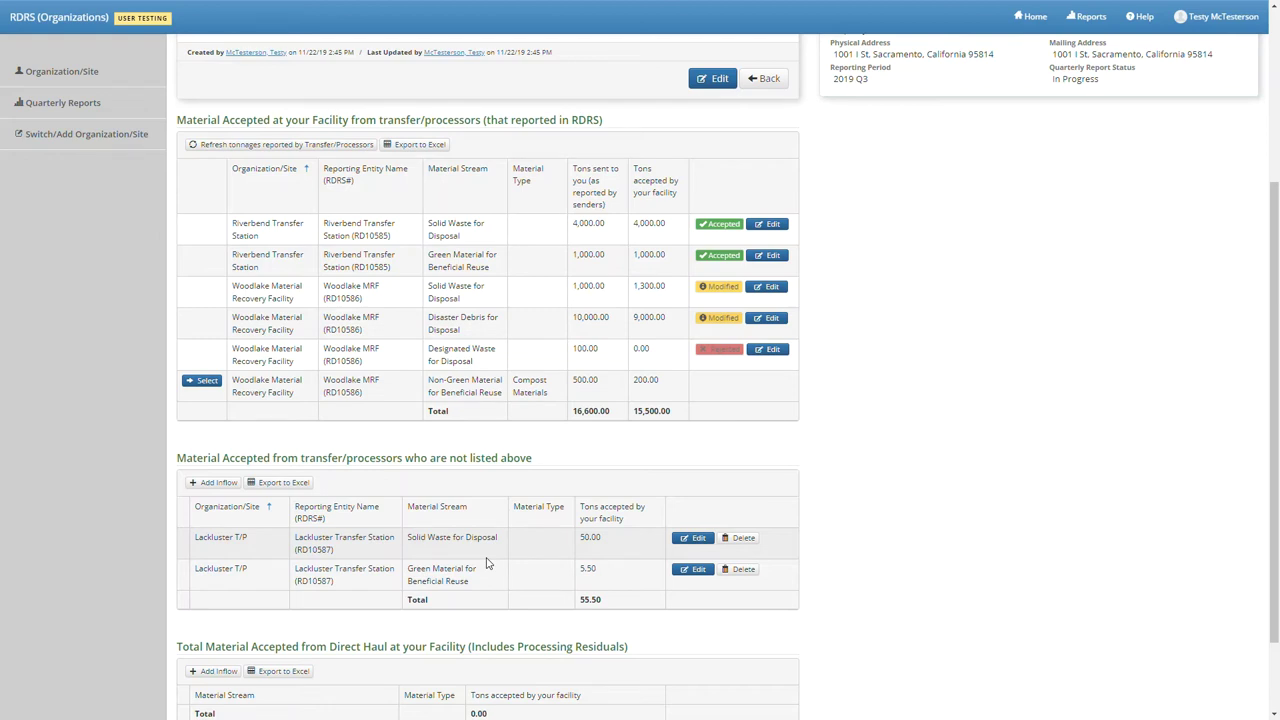
pyautogui.scroll(-2, 487, 563)
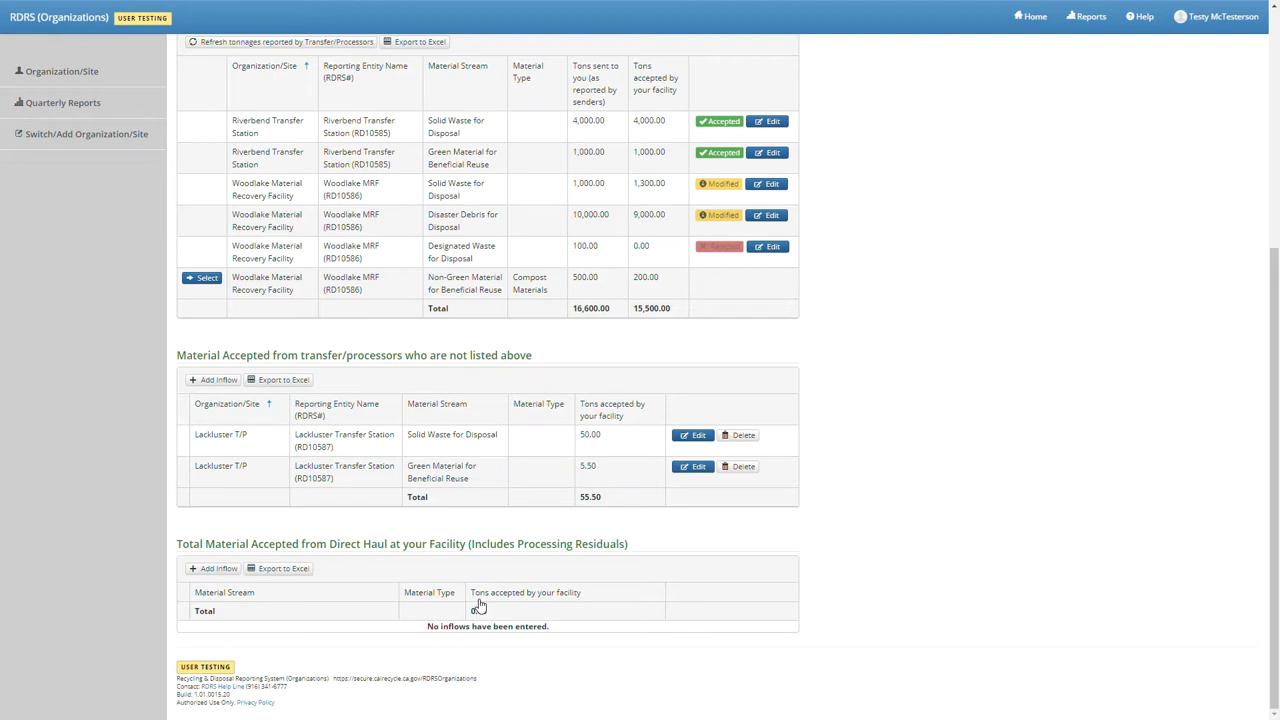
# - Add a direct-haul Solid Waste for Disposal inflow of 6,000 tons
pyautogui.click(224, 570)
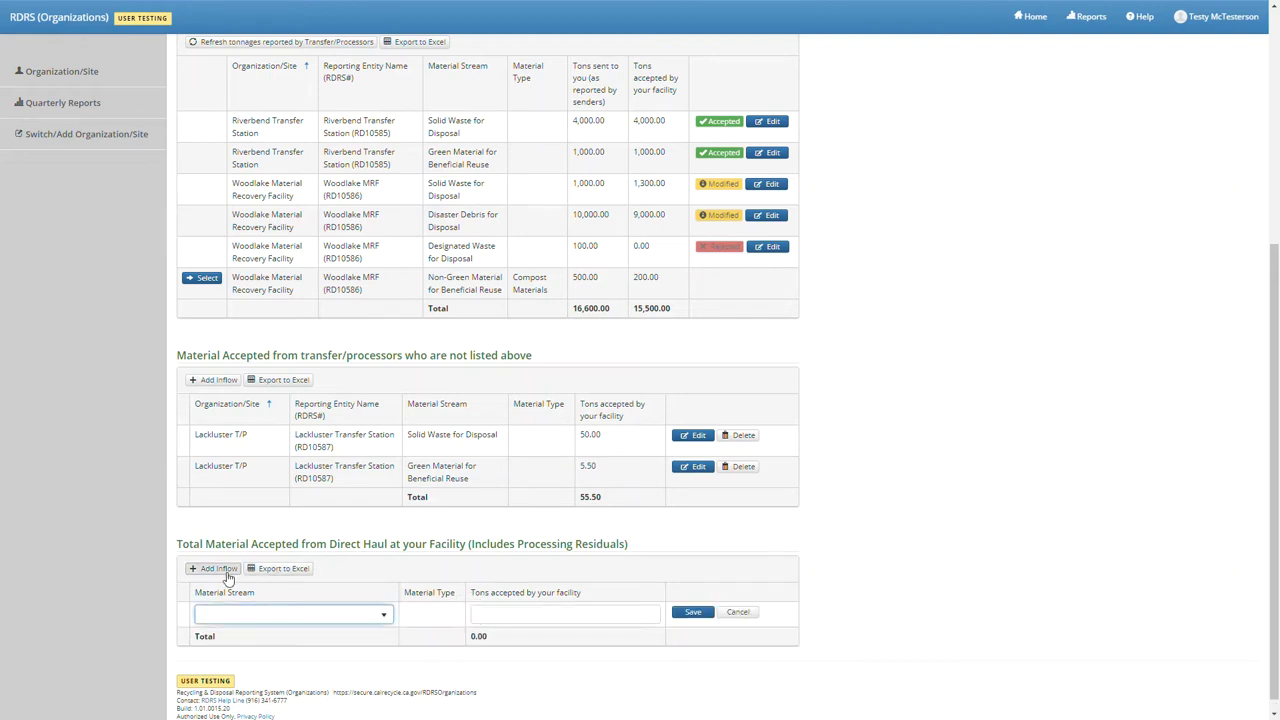
pyautogui.click(263, 614)
pyautogui.click(263, 631)
pyautogui.click(538, 620)
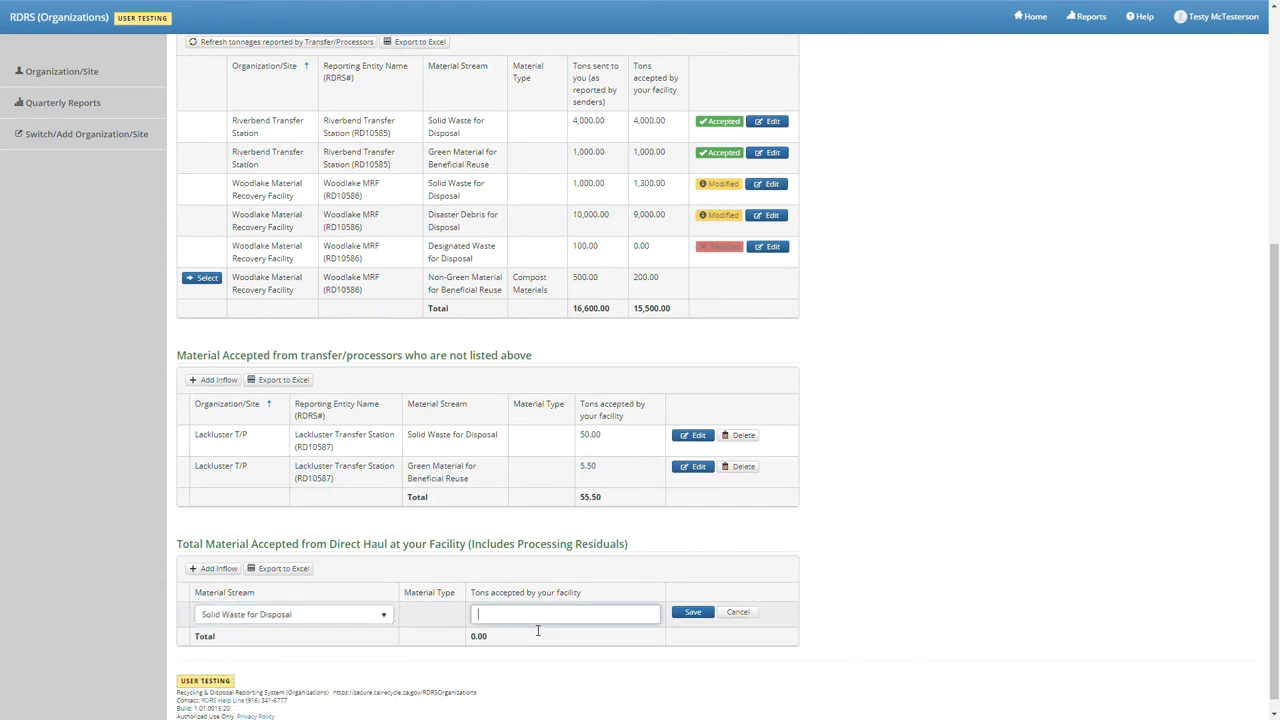
pyautogui.write('6000')
pyautogui.click(692, 612)
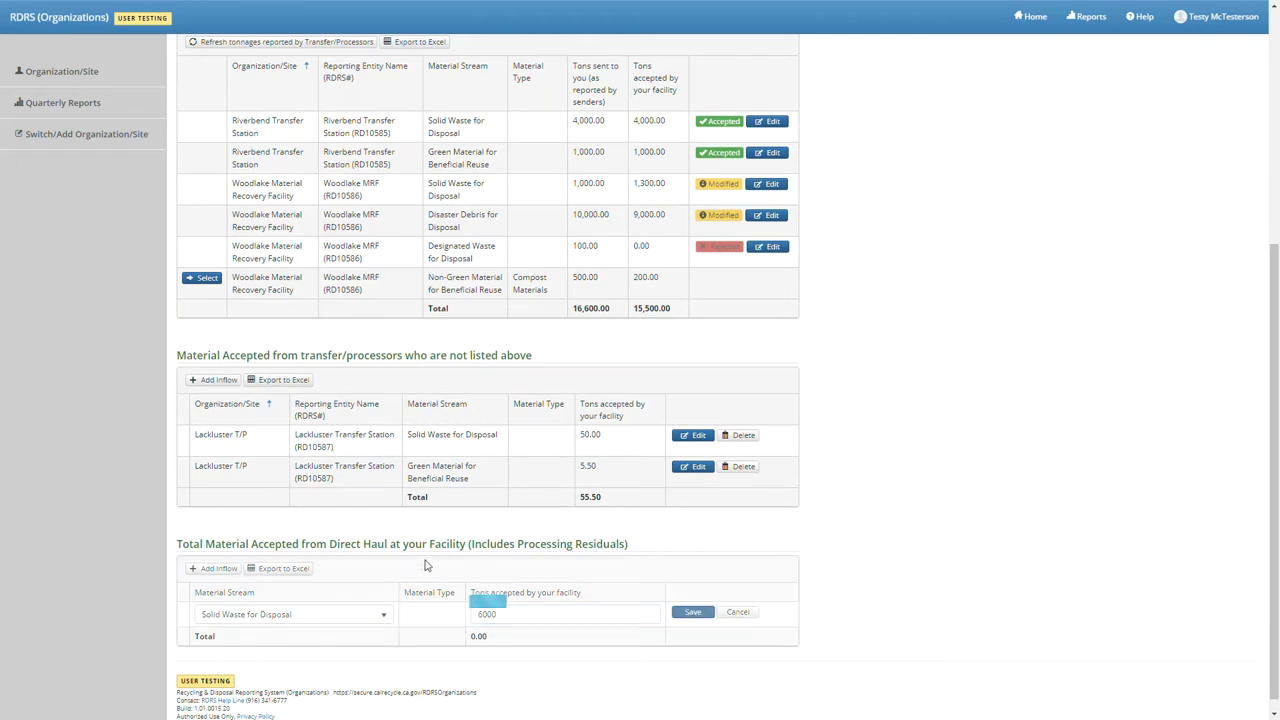
# - Add a direct-haul Green Material for Beneficial Reuse inflow of 1,250 tons
pyautogui.click(236, 576)
pyautogui.click(246, 616)
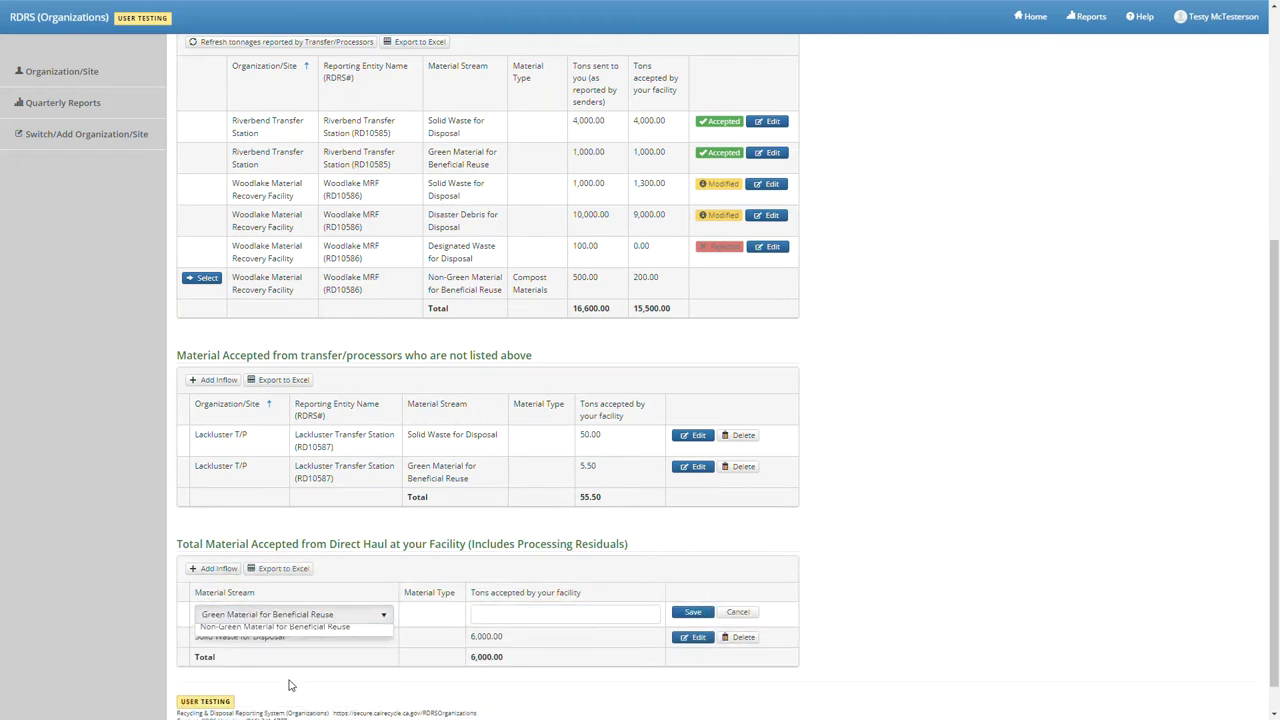
pyautogui.click(265, 640)
pyautogui.click(522, 614)
pyautogui.write('1250')
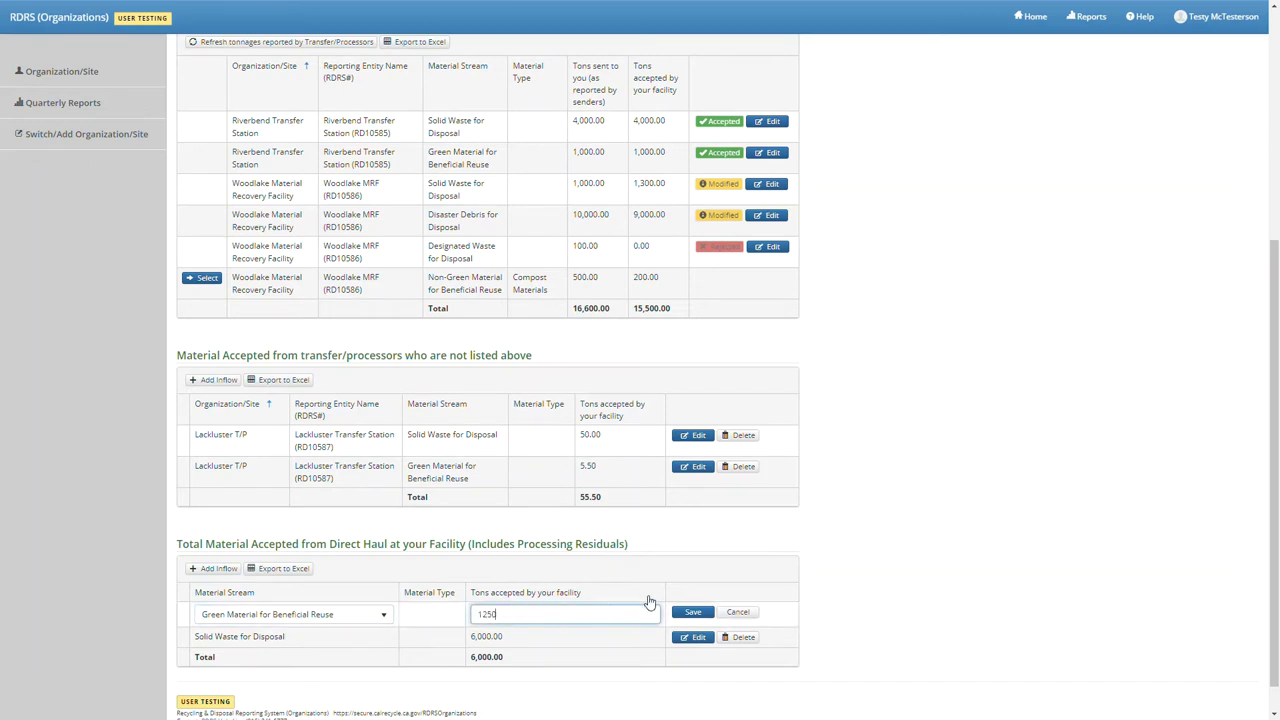
pyautogui.click(693, 612)
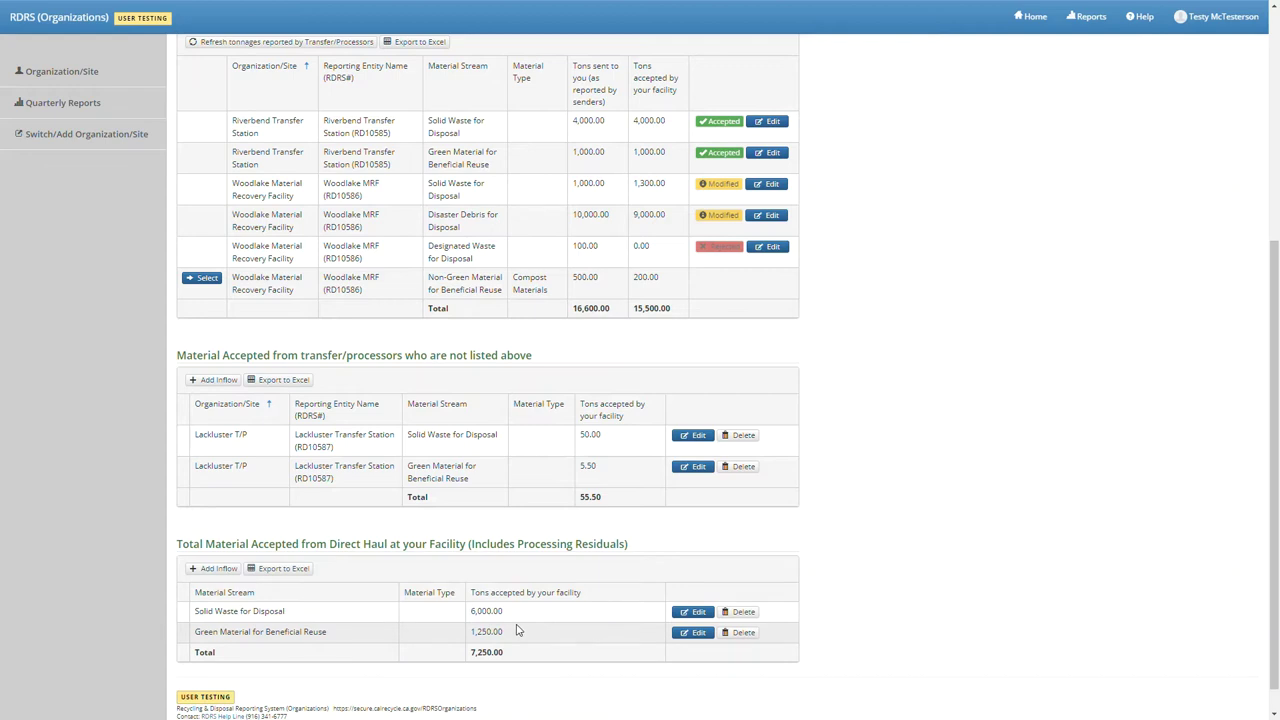
# - Add a direct-haul Non-Green Material for Beneficial Reuse row and continue to its details
pyautogui.click(237, 569)
pyautogui.click(266, 615)
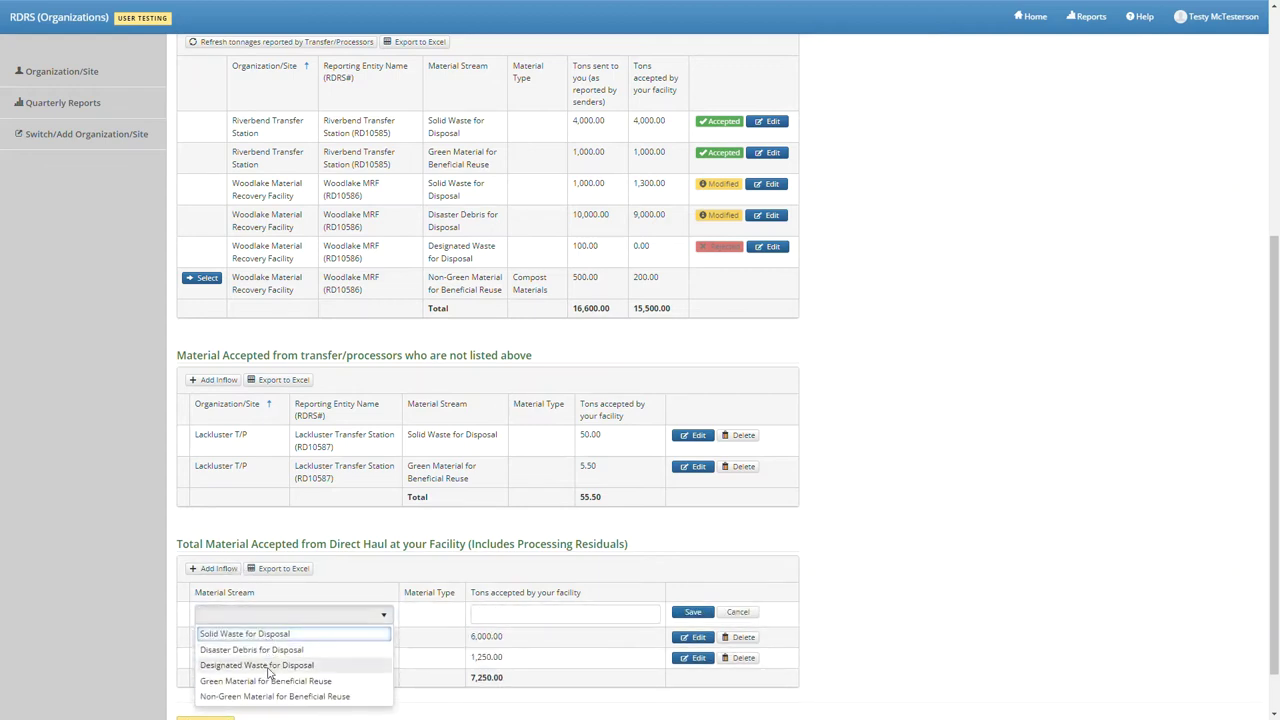
pyautogui.click(272, 697)
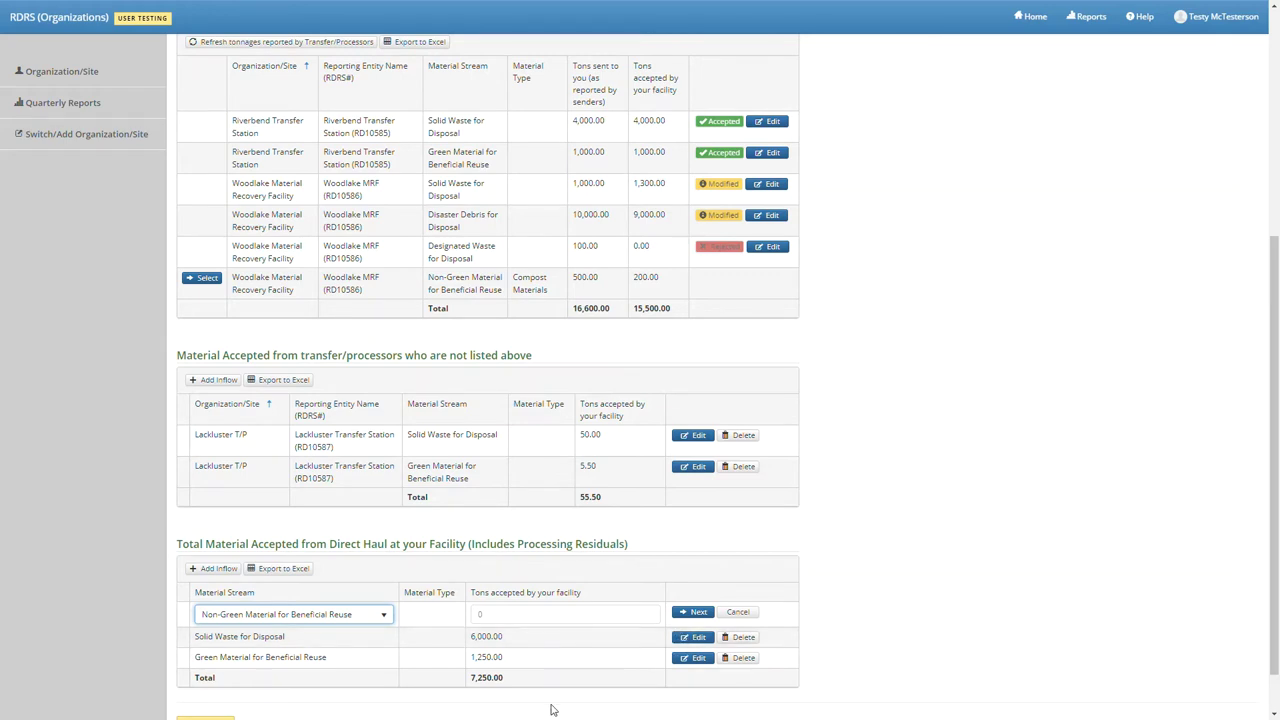
pyautogui.click(681, 613)
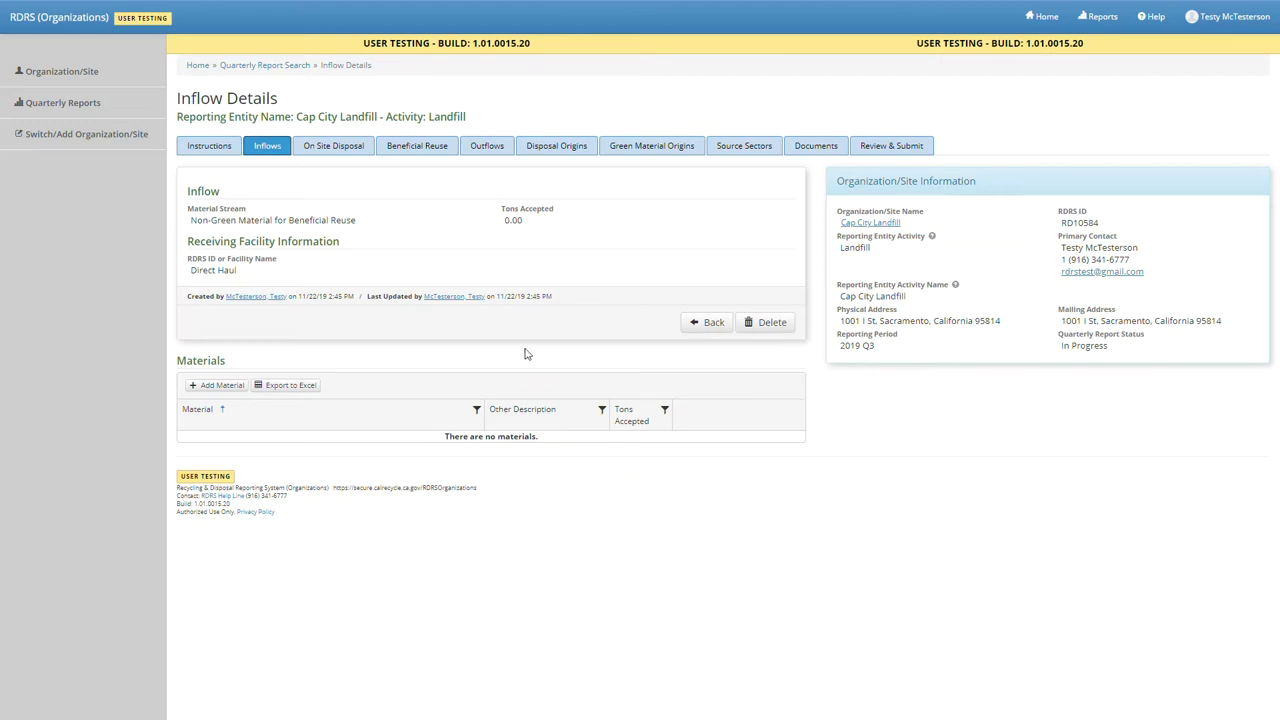
# - Add CDI - Mixed CDI - Processed Construction and Demolition Wastes at 1,000 tons accepted, then go back
pyautogui.click(227, 386)
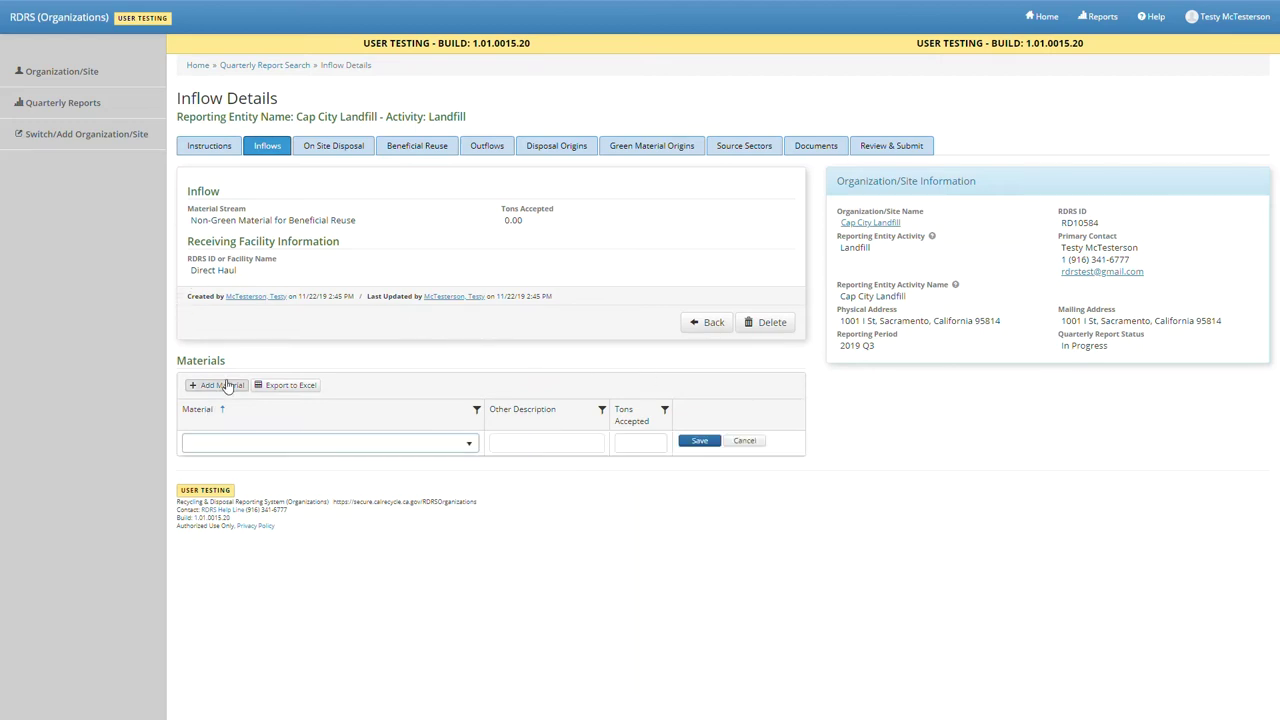
pyautogui.click(276, 445)
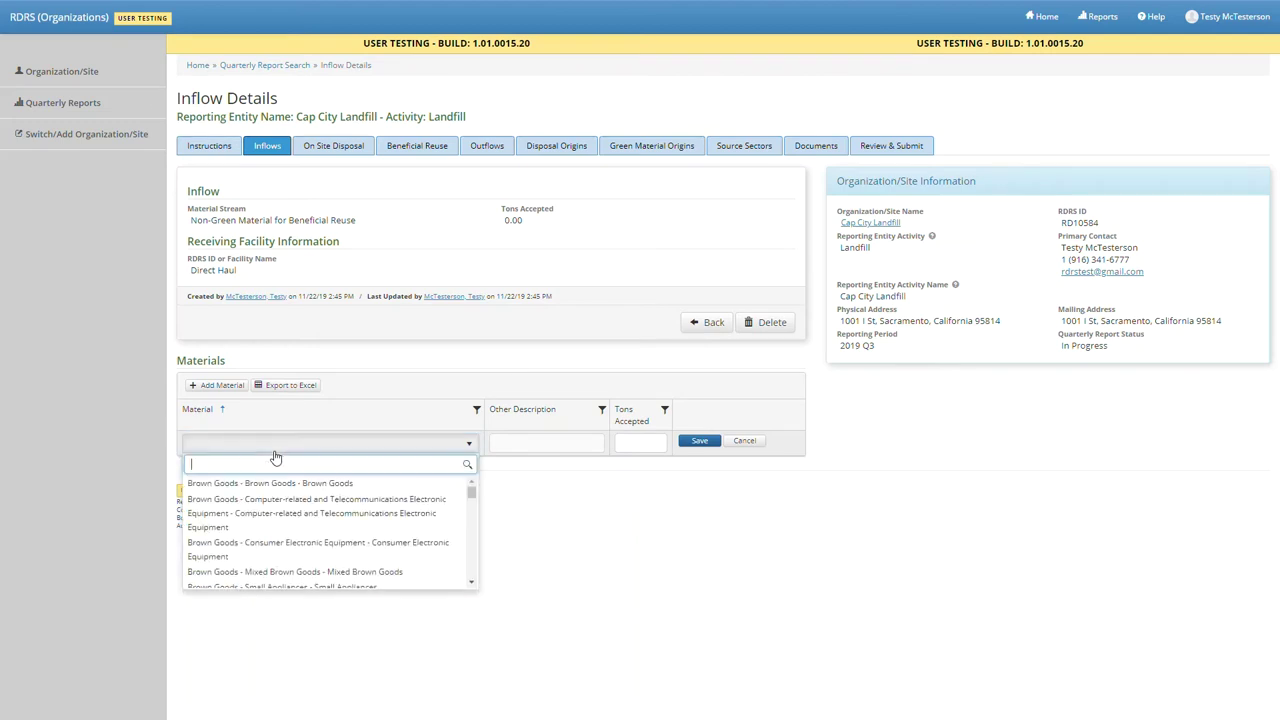
pyautogui.write('beneficial')
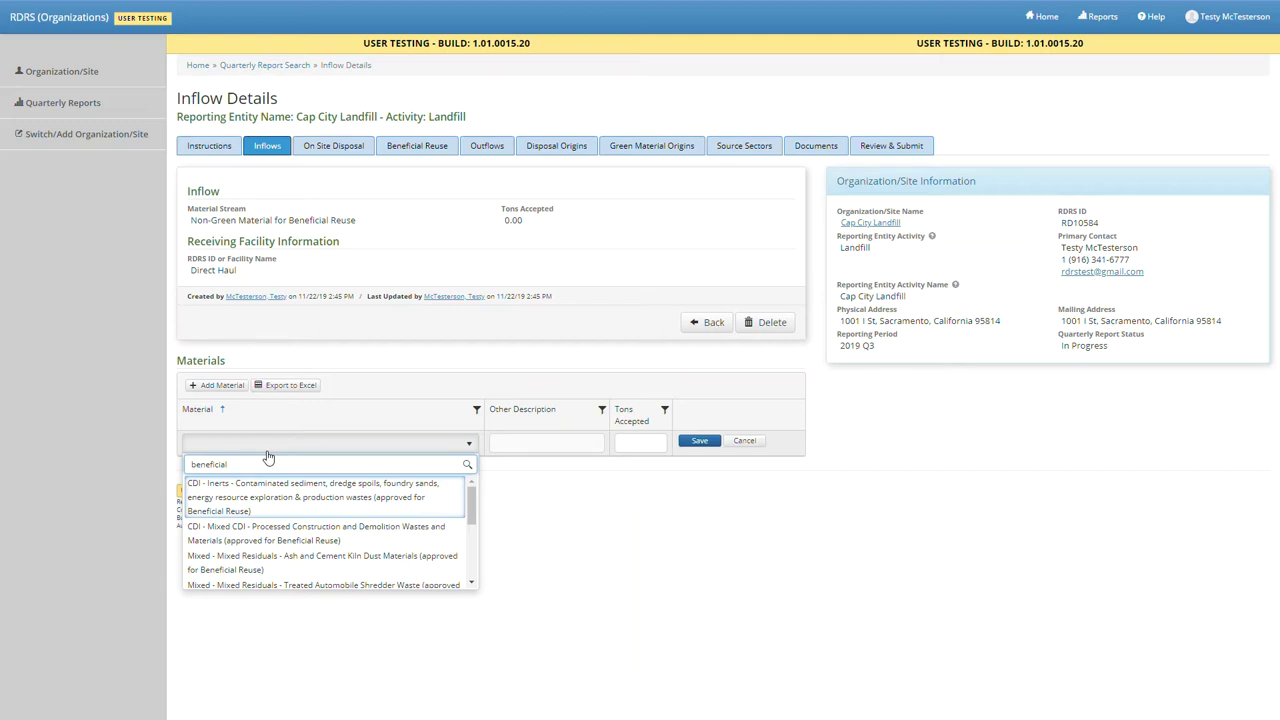
pyautogui.click(274, 527)
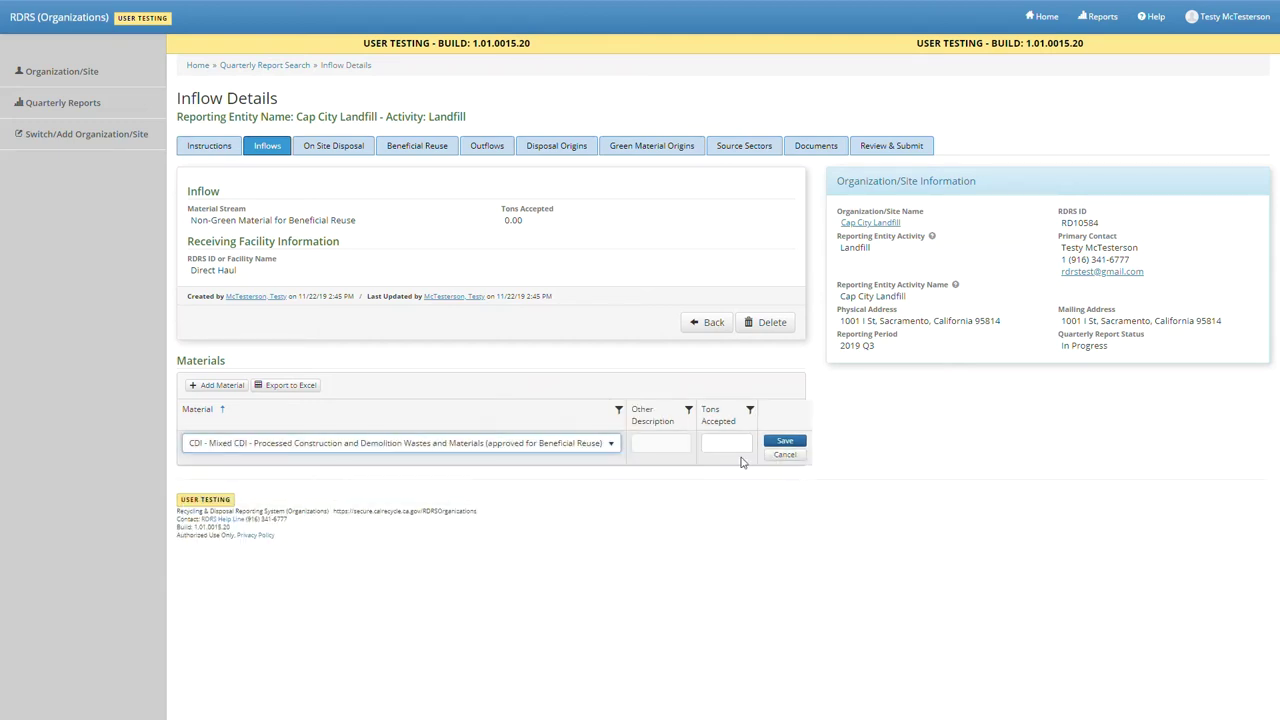
pyautogui.click(732, 450)
pyautogui.write('1000')
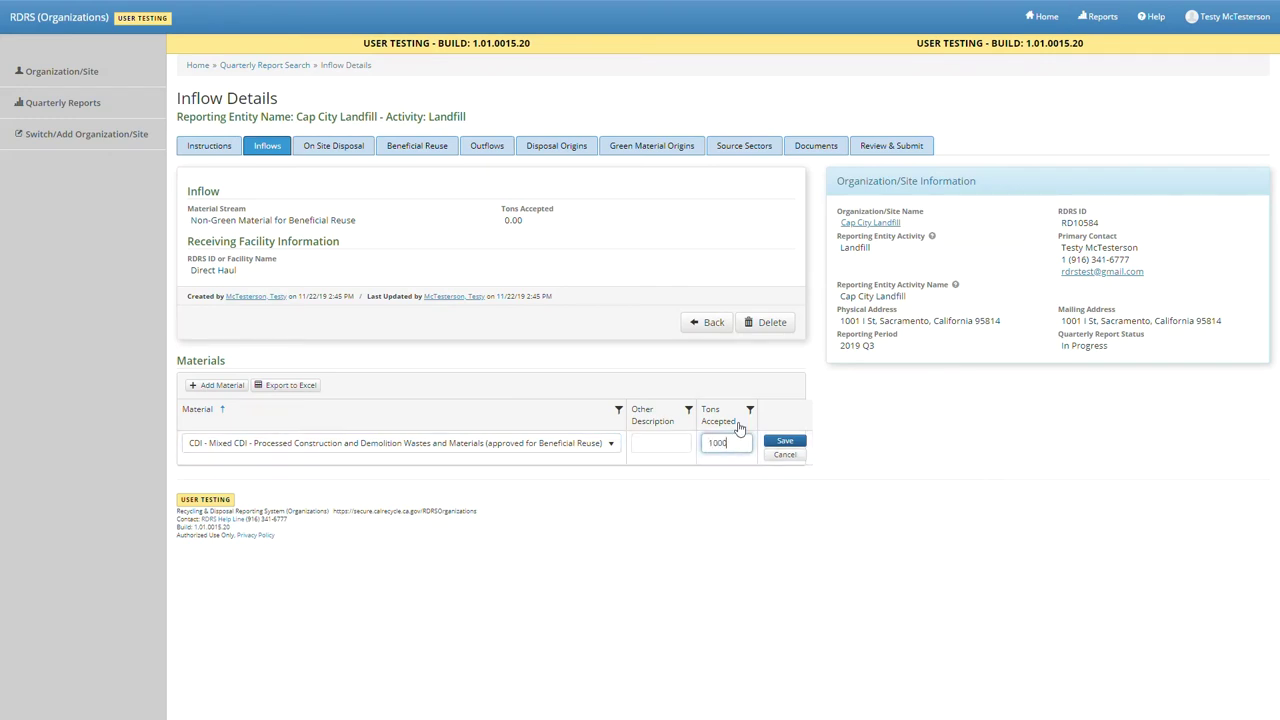
pyautogui.click(778, 442)
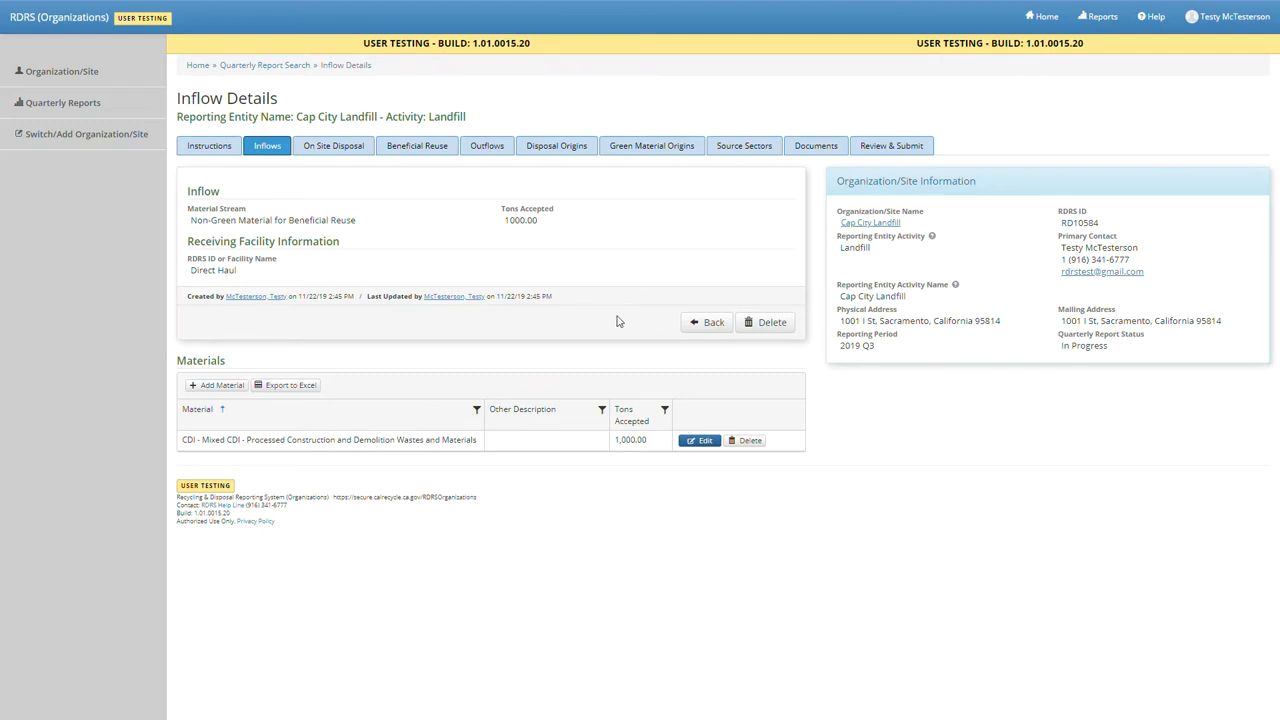
pyautogui.click(709, 323)
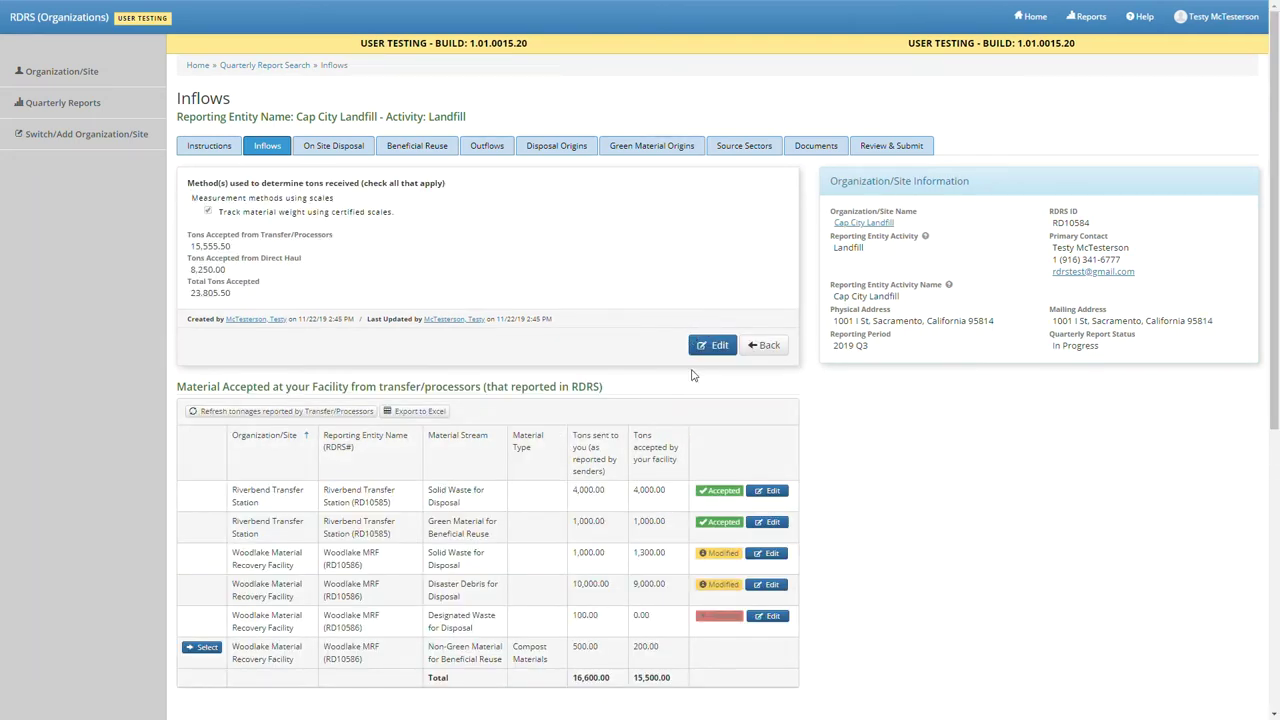
# - Scroll down to check the Direct Haul inflow table, then scroll back up
pyautogui.scroll(-5, 720, 520)
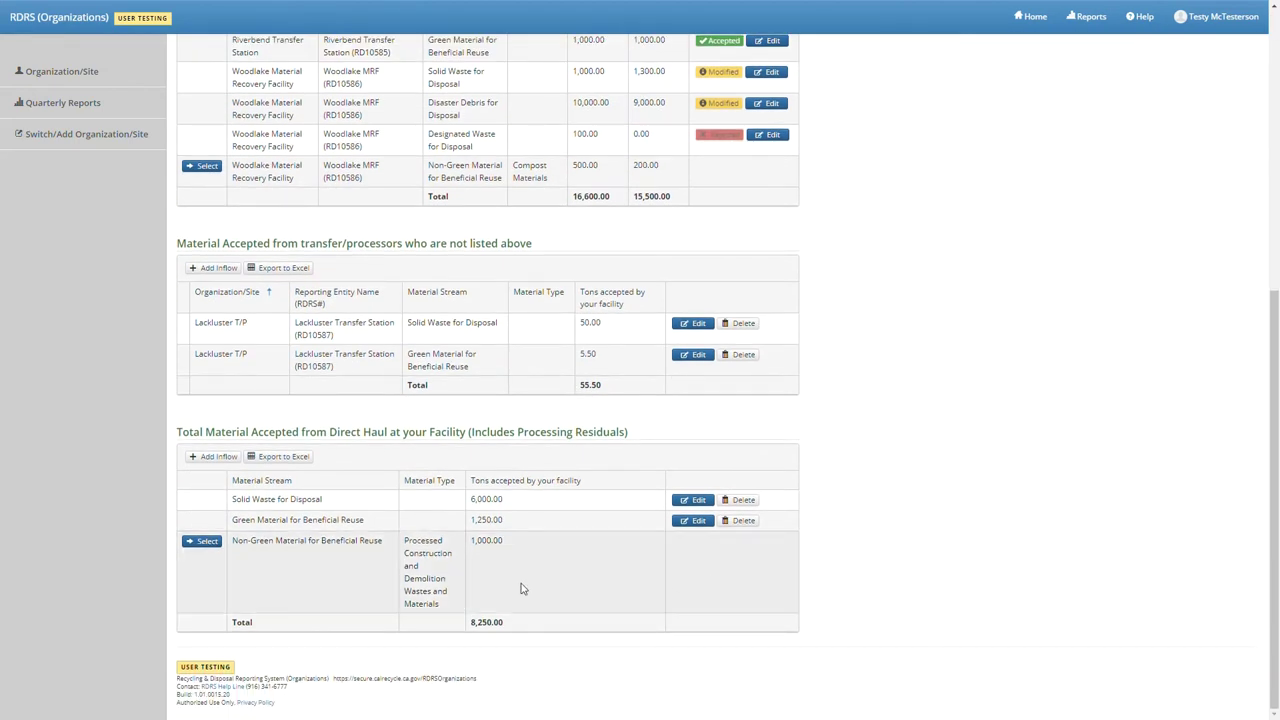
pyautogui.scroll(5, 437, 663)
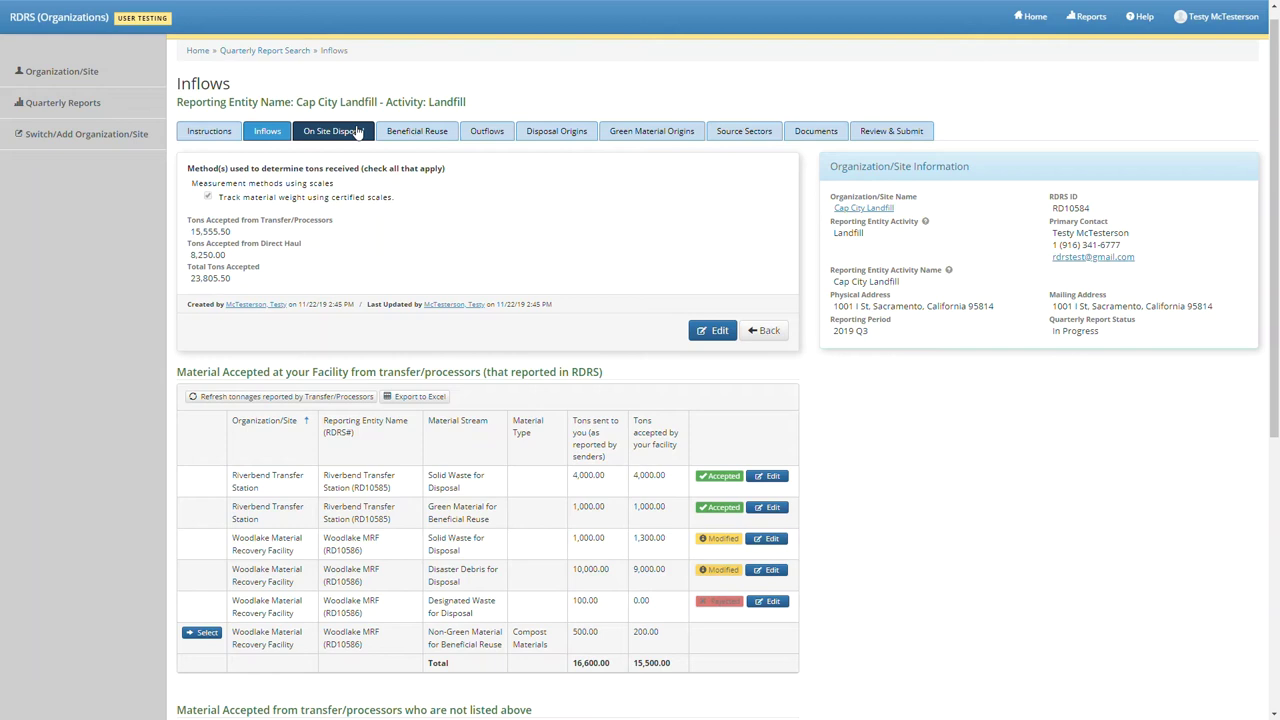
# - Switch to the On Site Disposal section to view disposal derived from inflows
pyautogui.click(357, 133)
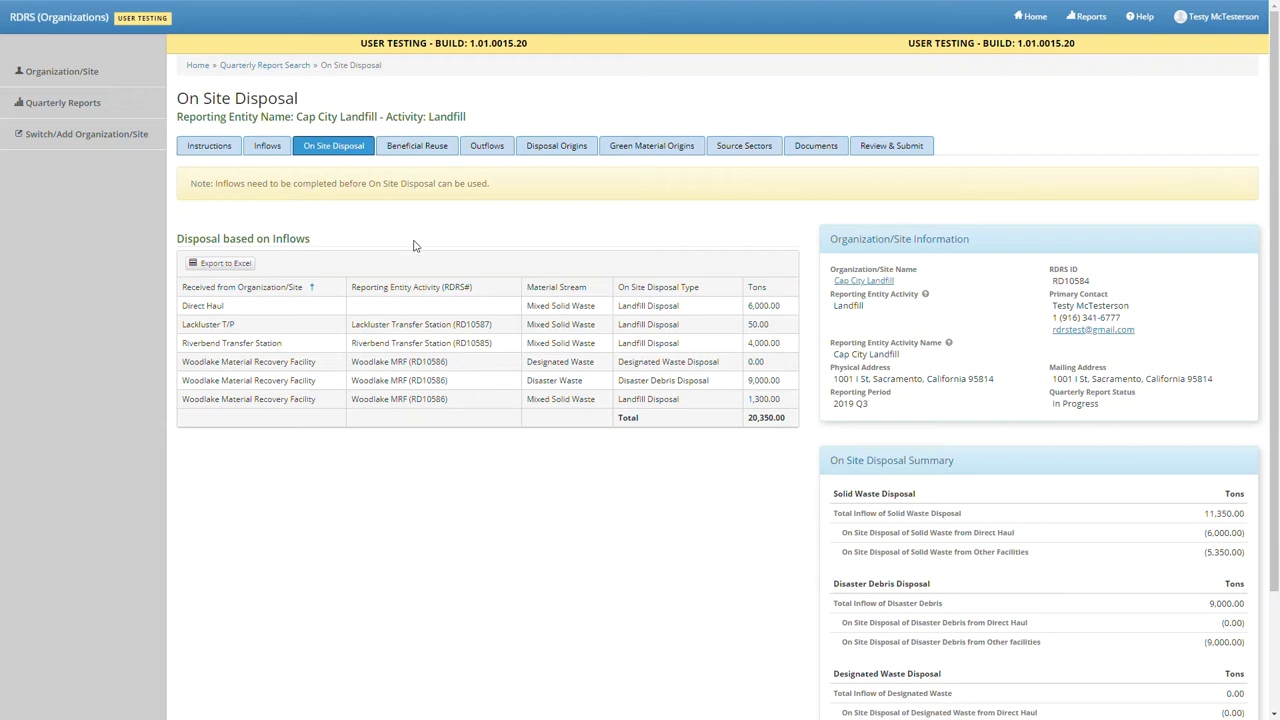
# - Switch to the Beneficial Reuse section with its Green and Non-Green Material tables
pyautogui.click(417, 147)
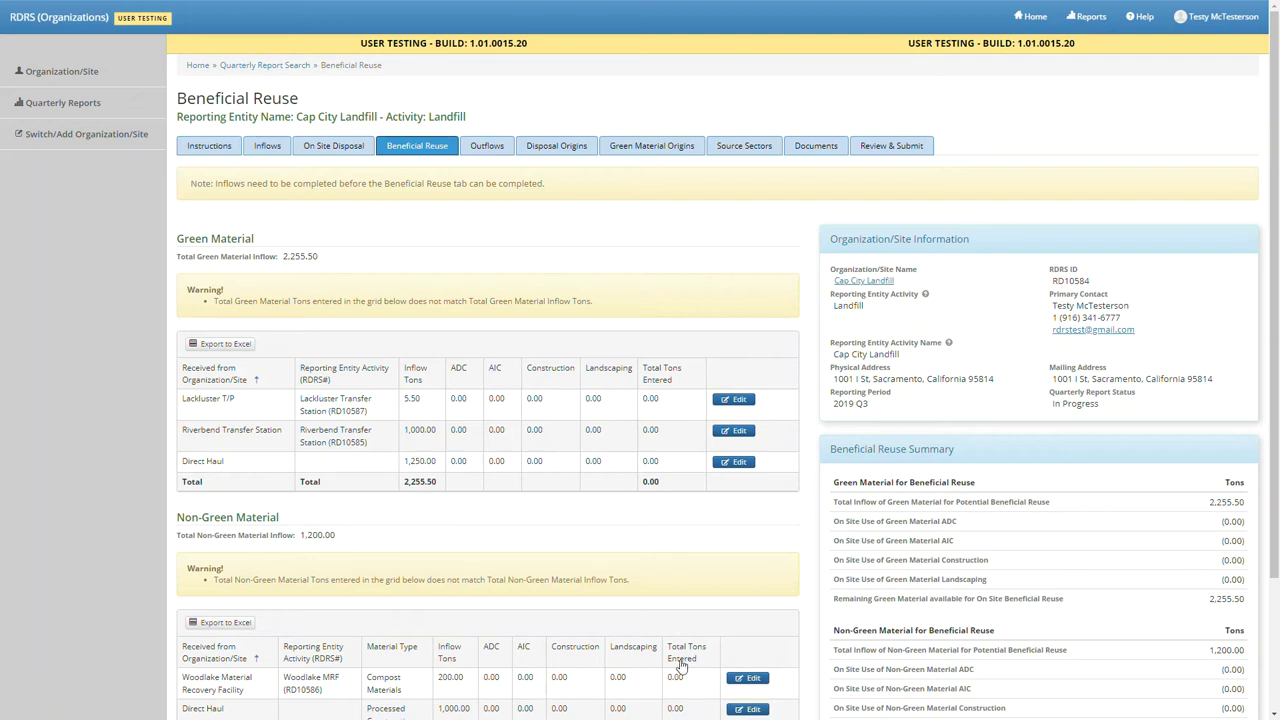
# - Enter green material ADC tons: 5.5 Lackluster, 1,000 Riverbend, 1,250 Direct Haul
pyautogui.click(735, 399)
pyautogui.click(476, 406)
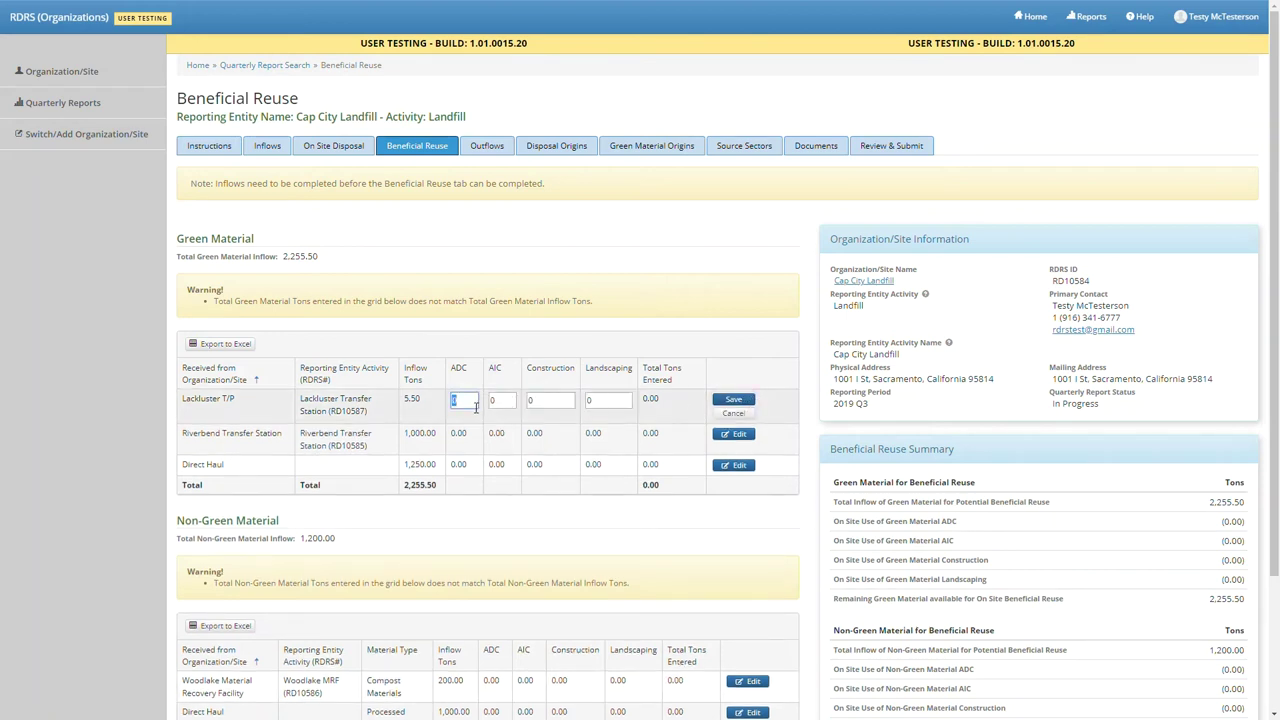
pyautogui.write('5.5')
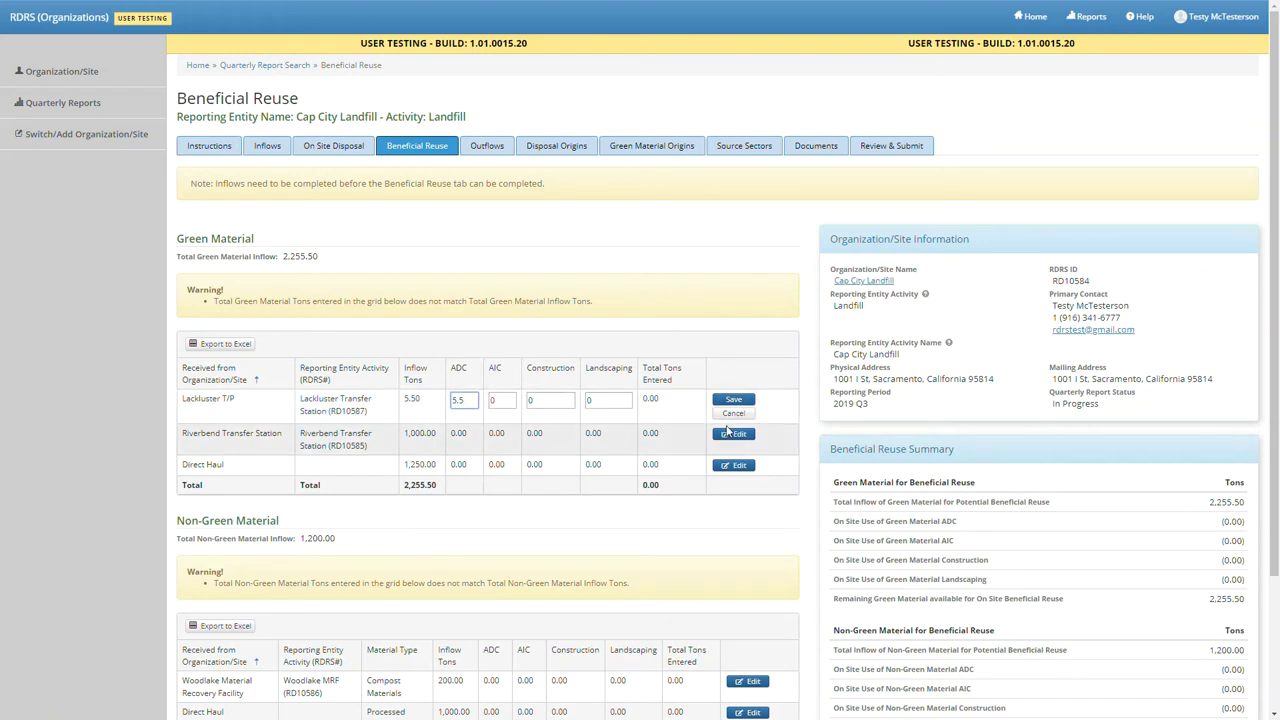
pyautogui.click(733, 400)
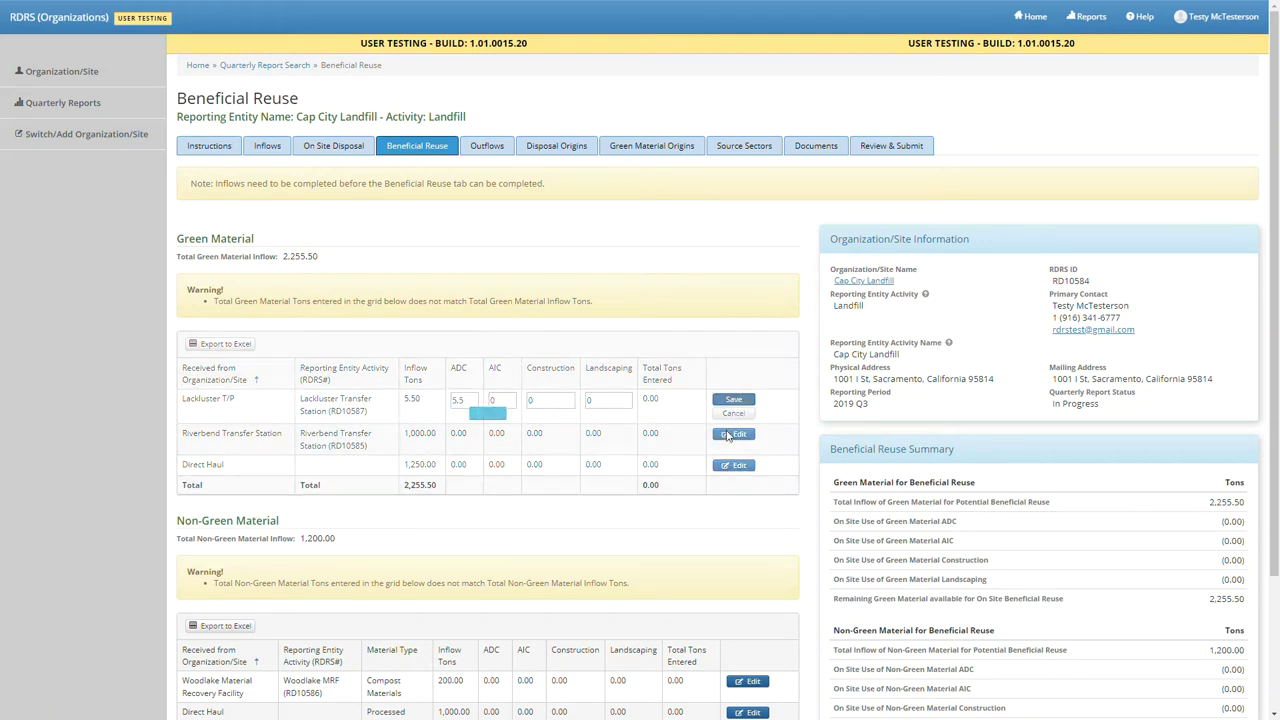
pyautogui.click(735, 433)
pyautogui.write('1000')
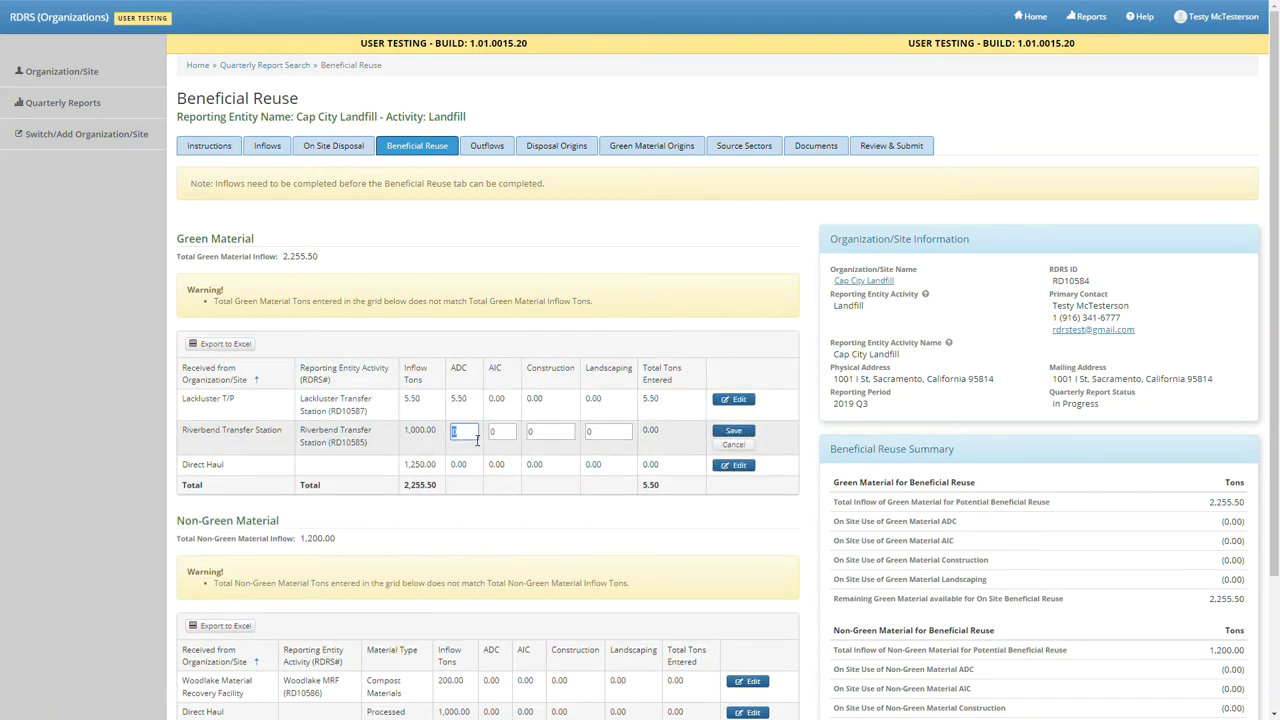
pyautogui.click(731, 432)
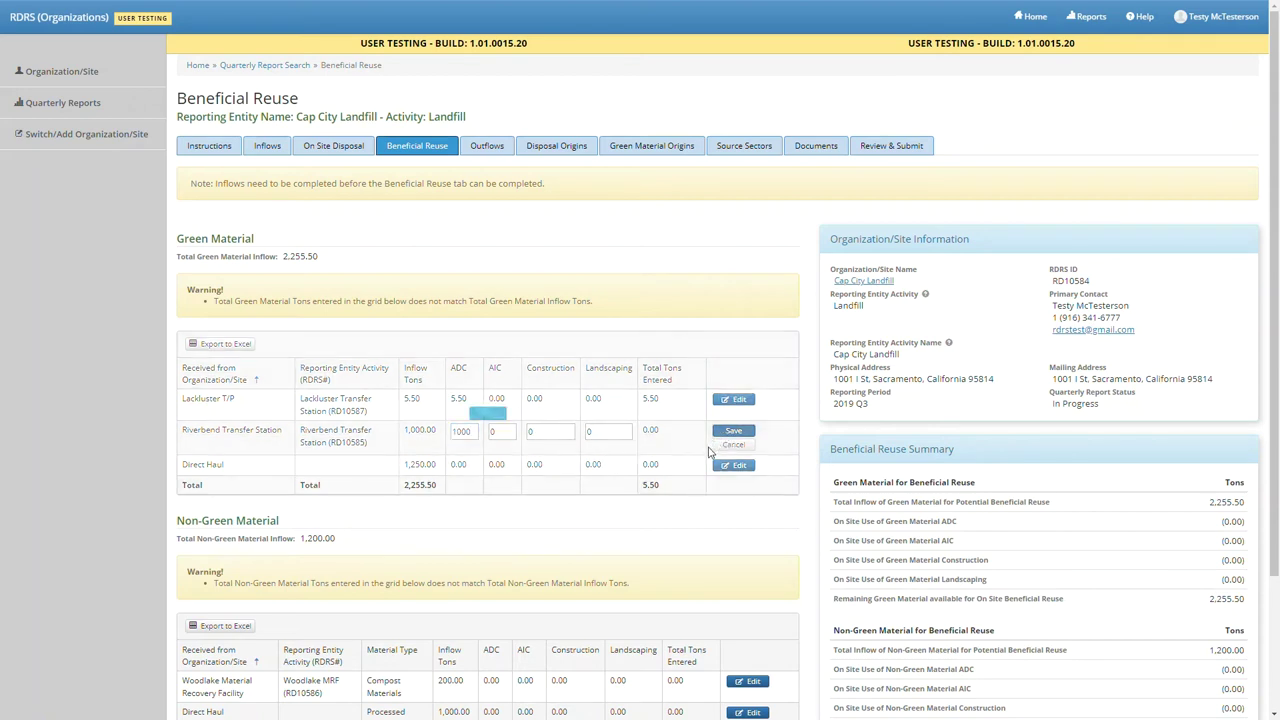
pyautogui.click(737, 463)
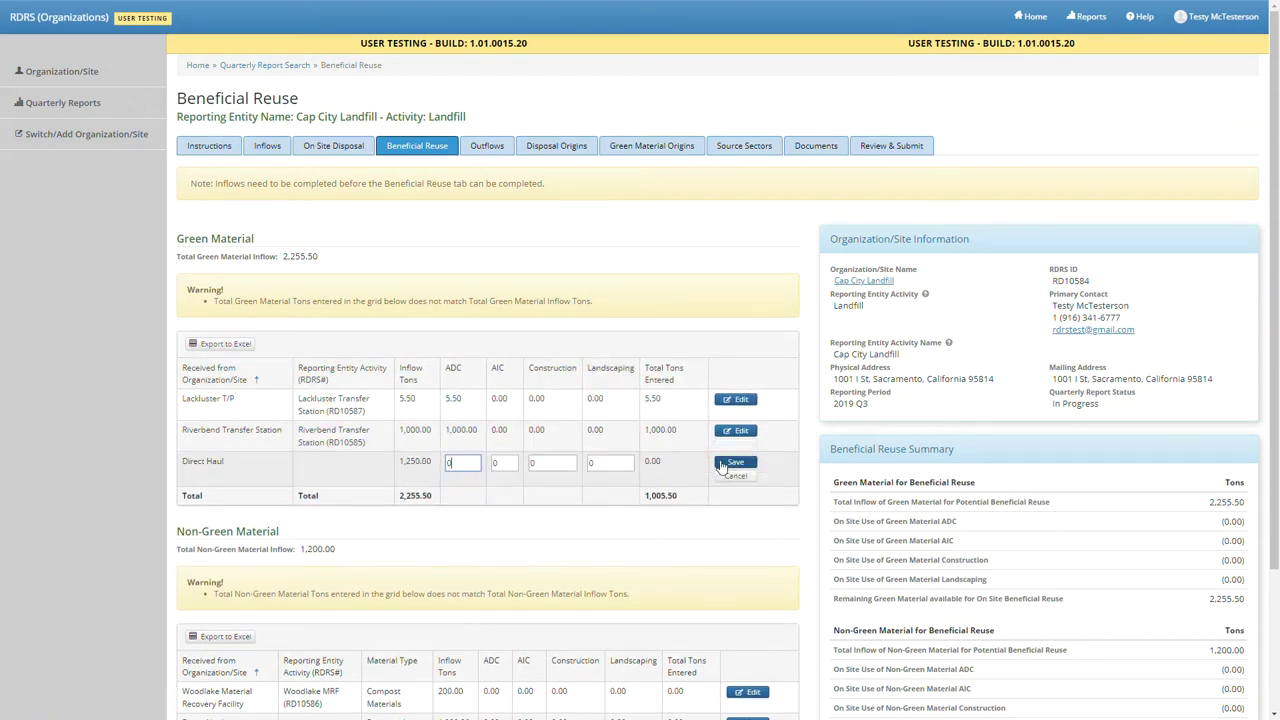
pyautogui.doubleClick(467, 463)
pyautogui.write('1250')
pyautogui.click(736, 463)
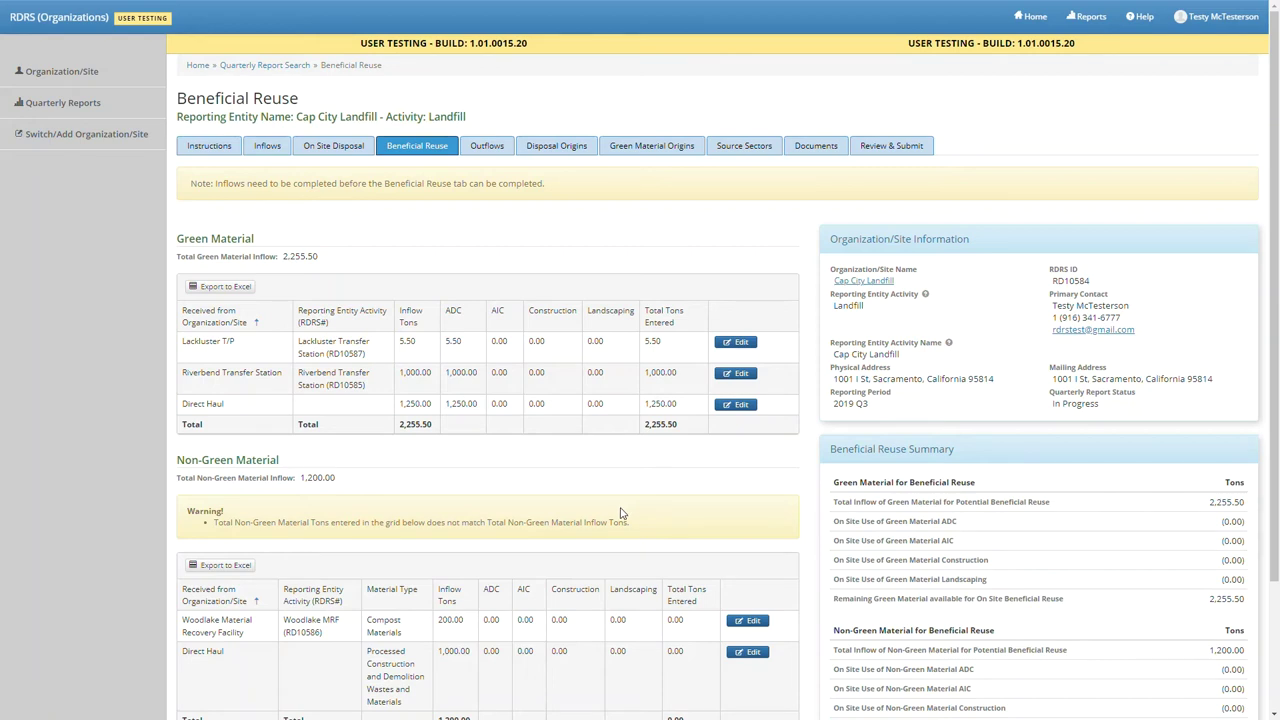
pyautogui.scroll(-1, 620, 512)
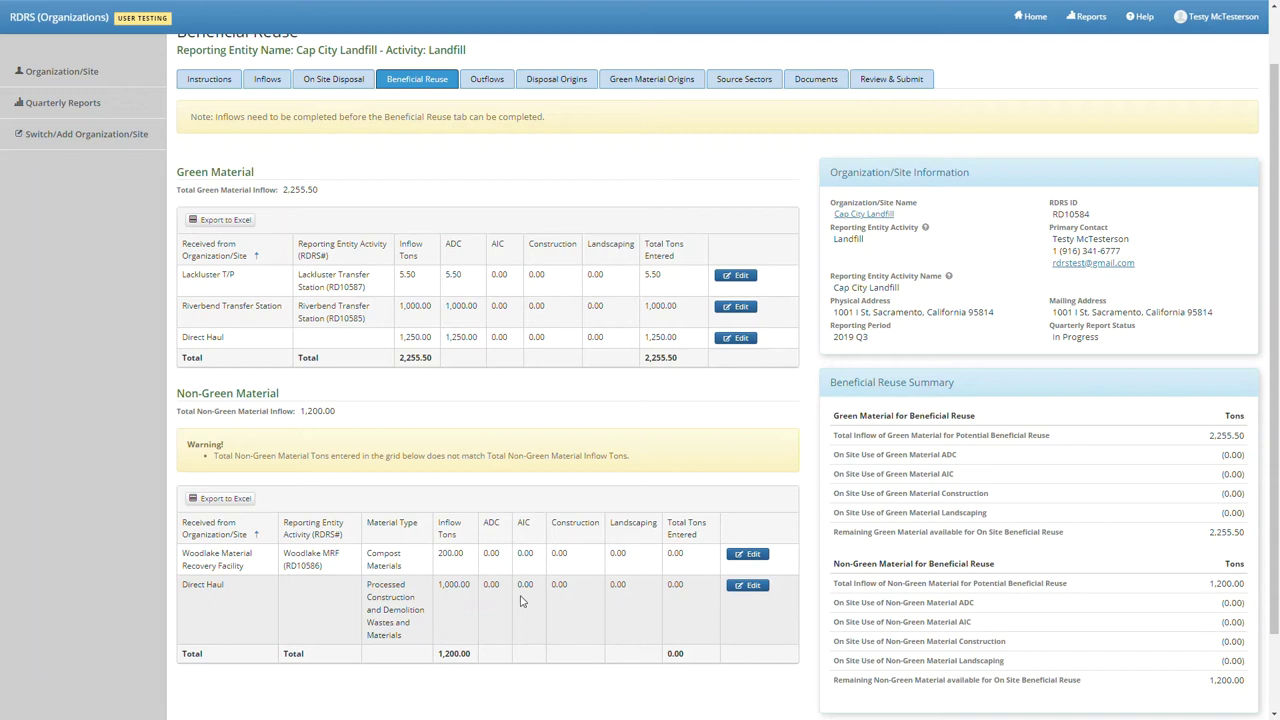
# - Enter non-green material ADC tons: 200 for Woodlake and 1,000 for Direct Haul
pyautogui.scroll(-2, 520, 600)
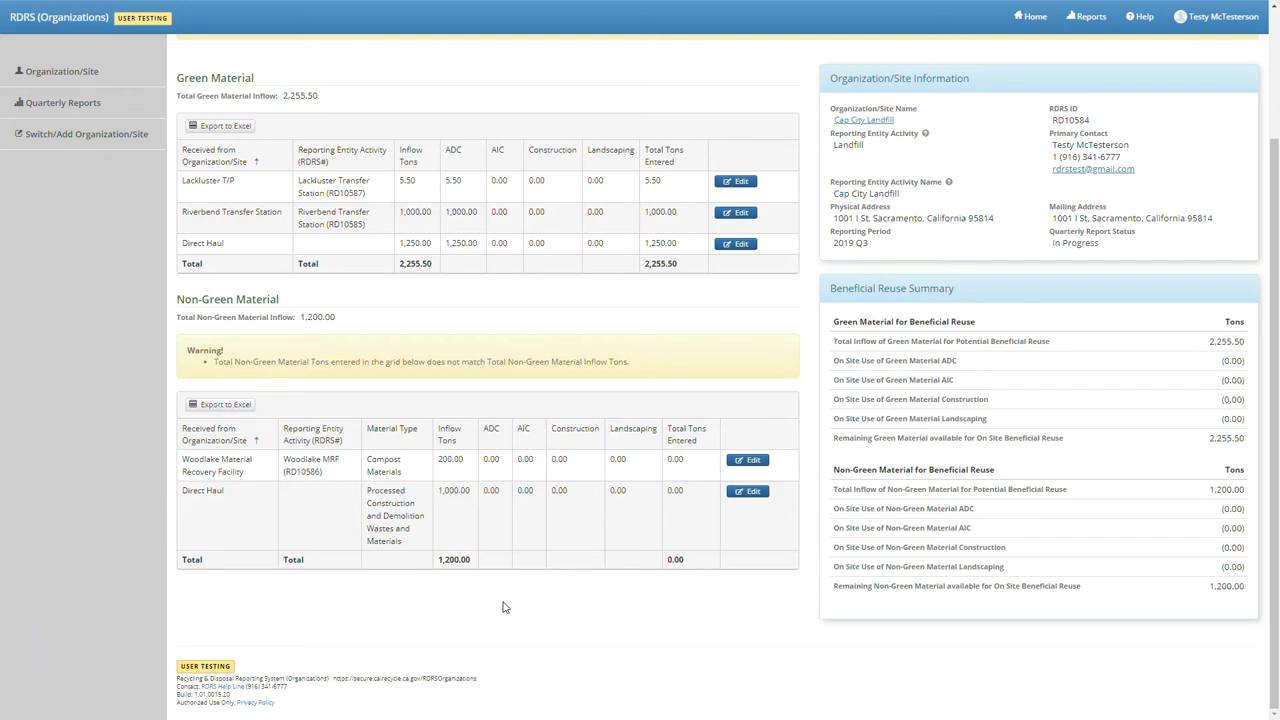
pyautogui.click(747, 460)
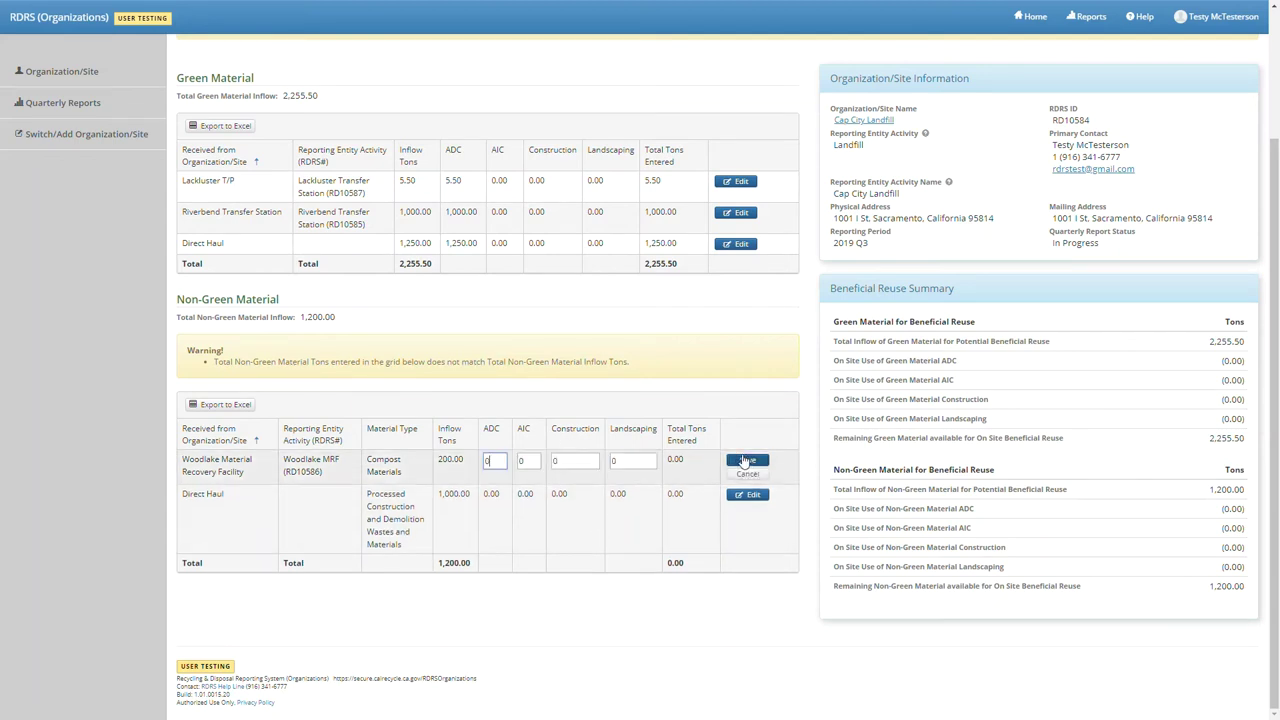
pyautogui.doubleClick(506, 460)
pyautogui.write('200')
pyautogui.click(755, 461)
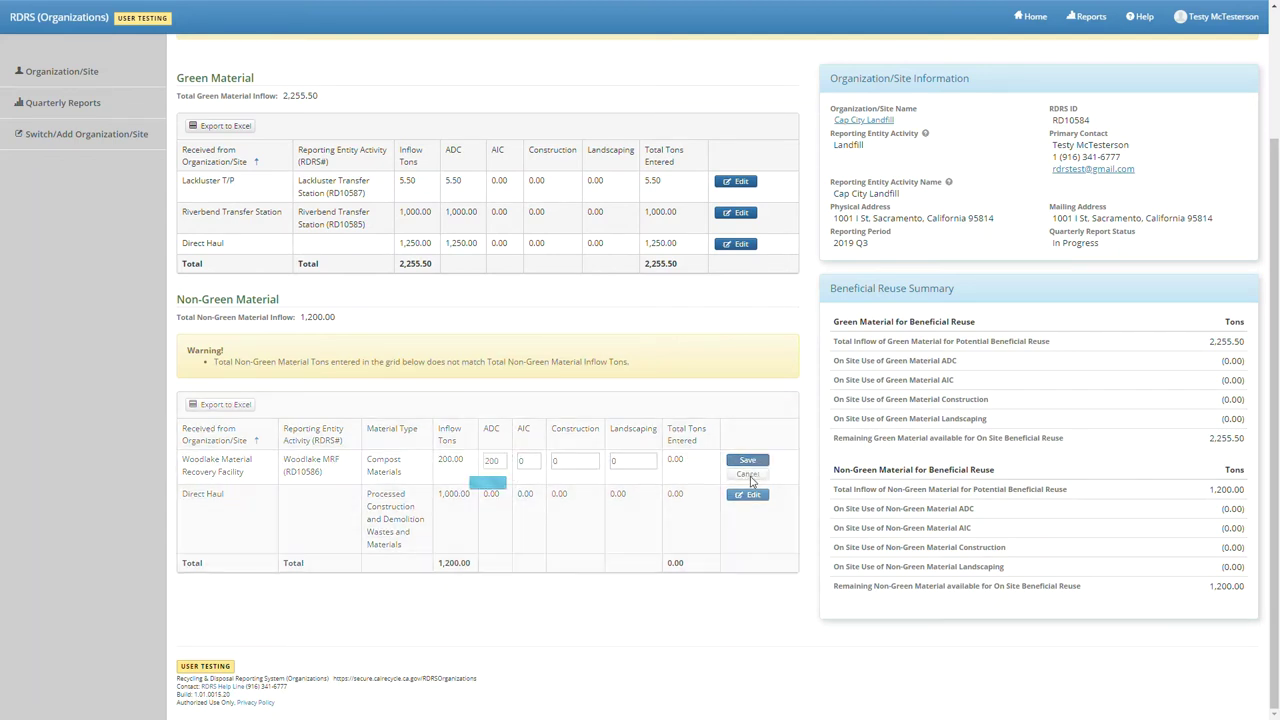
pyautogui.click(748, 494)
pyautogui.doubleClick(502, 494)
pyautogui.write('1000')
pyautogui.click(740, 494)
pyautogui.scroll(3, 534, 610)
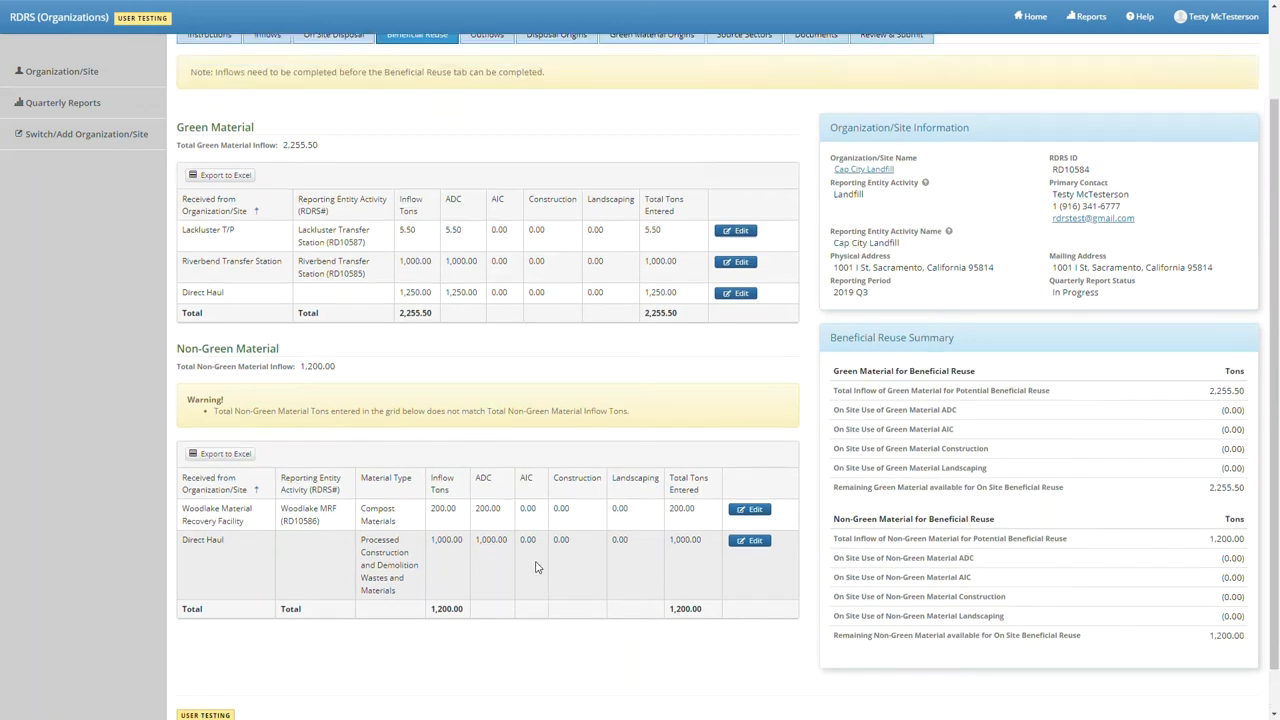
pyautogui.scroll(-3, 536, 572)
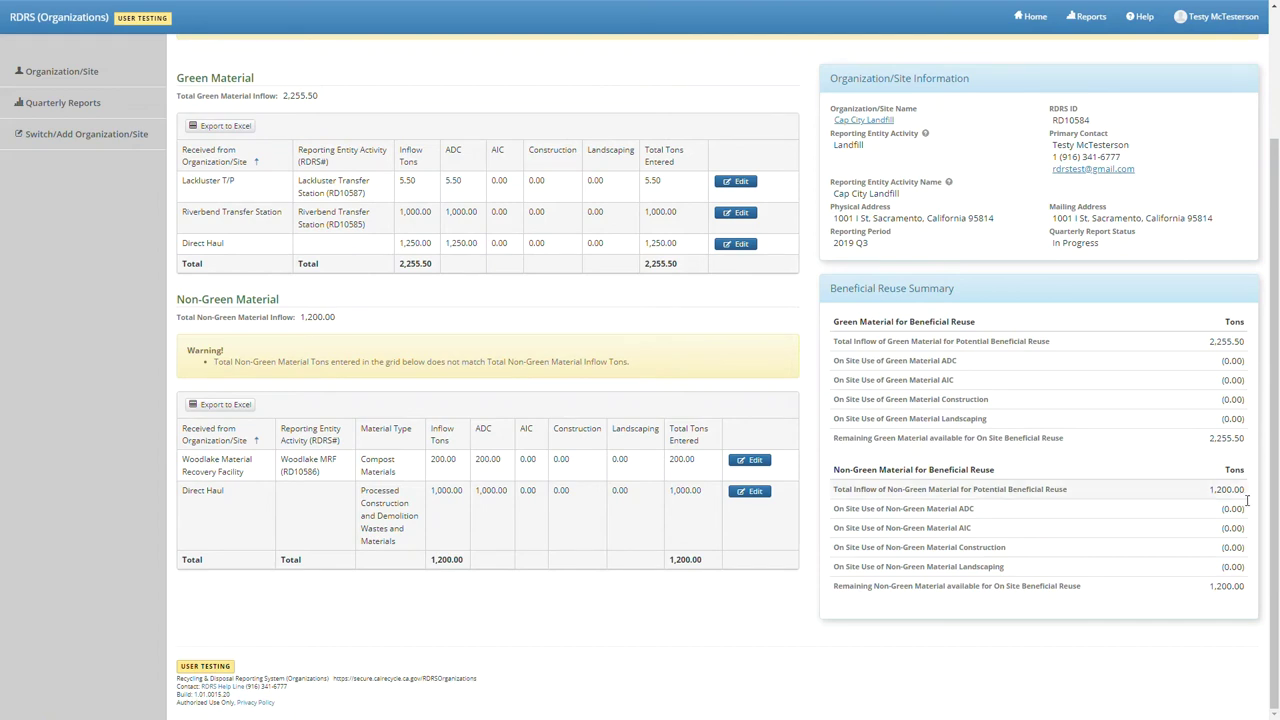
pyautogui.scroll(3, 480, 260)
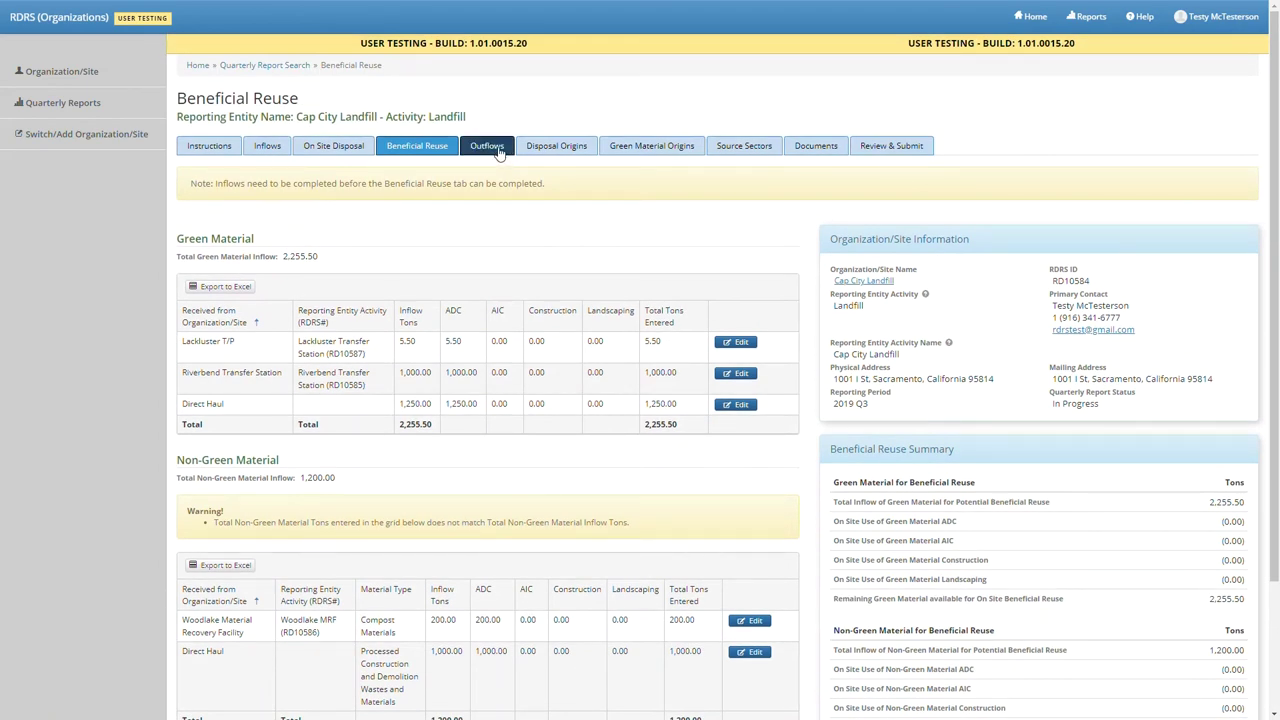
pyautogui.click(497, 151)
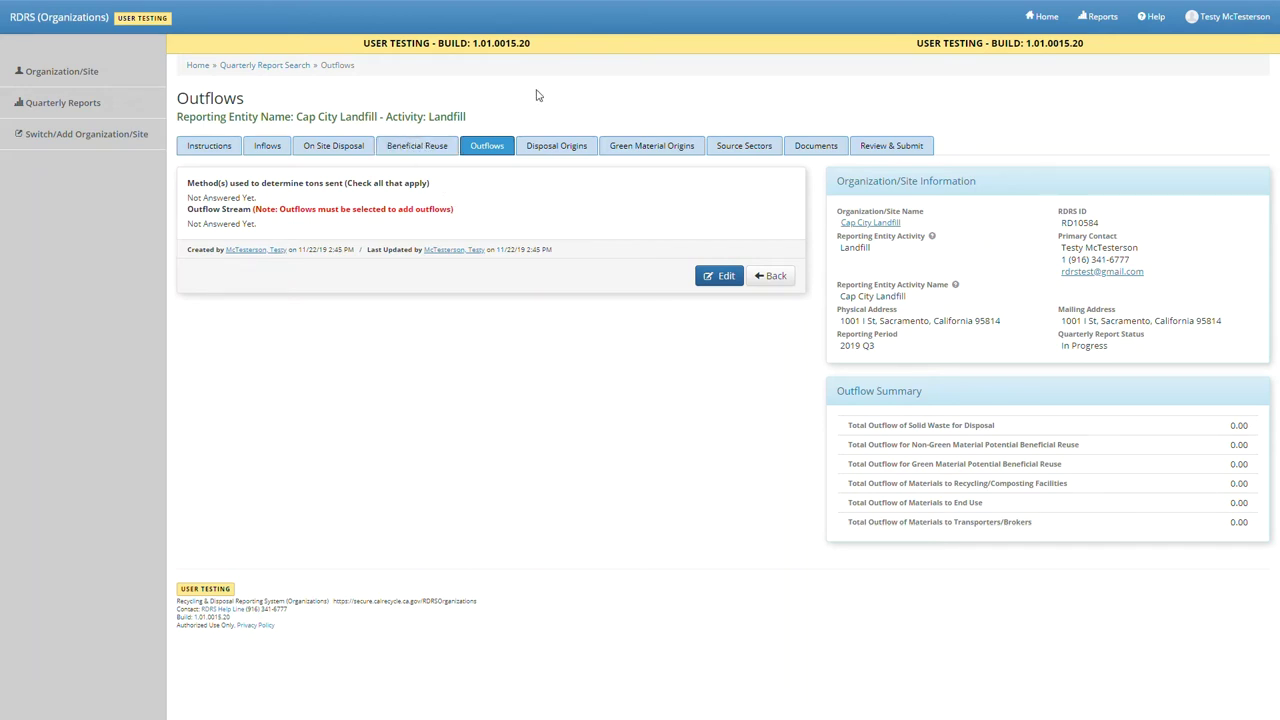
# - Mark certified-scale and volume-conversion methods with Recycling/Composting and End Use streams, and save
pyautogui.click(716, 277)
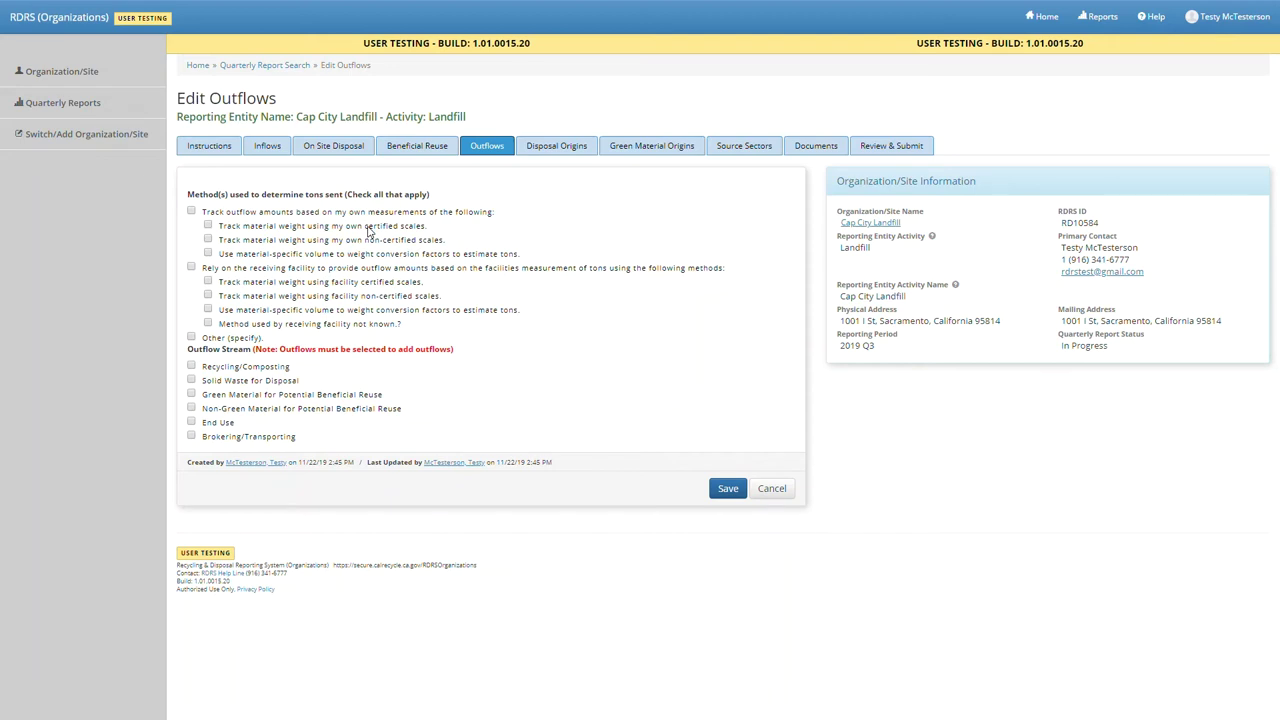
pyautogui.click(331, 226)
pyautogui.click(716, 490)
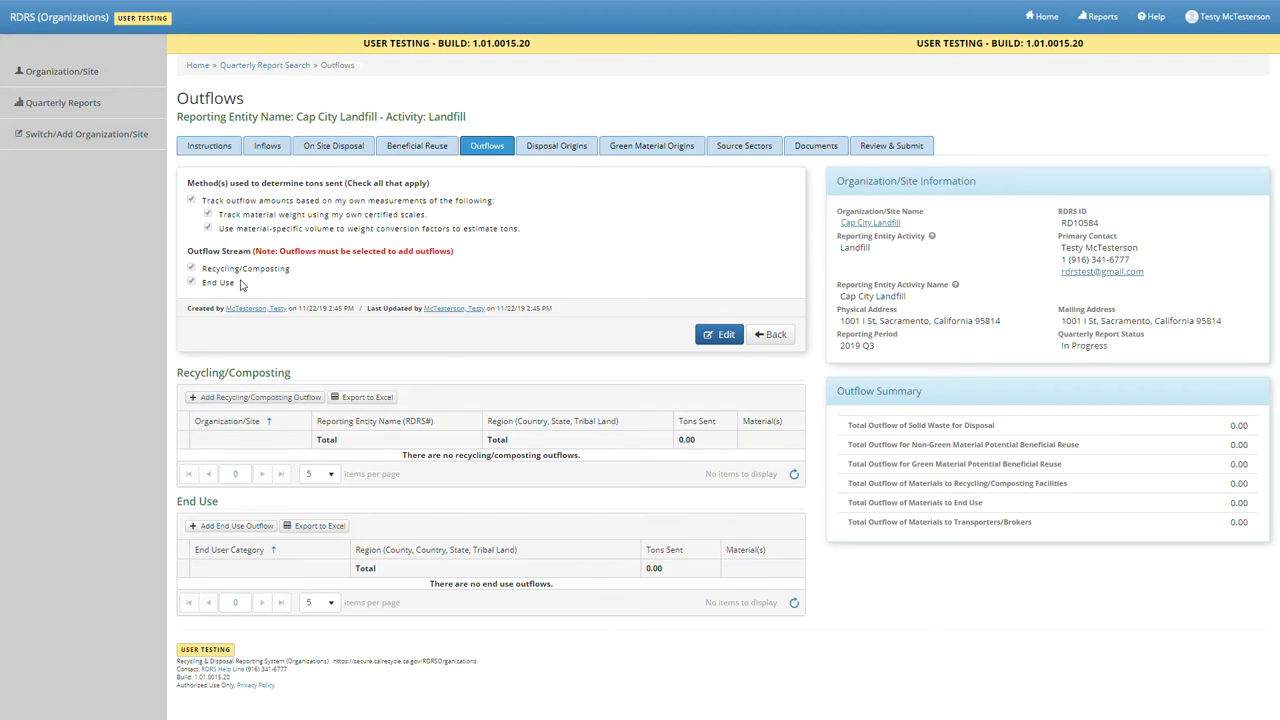
# - Add a Recycling/Composting outflow with Clayton County RRC Transfer, found by searching 'clay', as destination
pyautogui.click(257, 398)
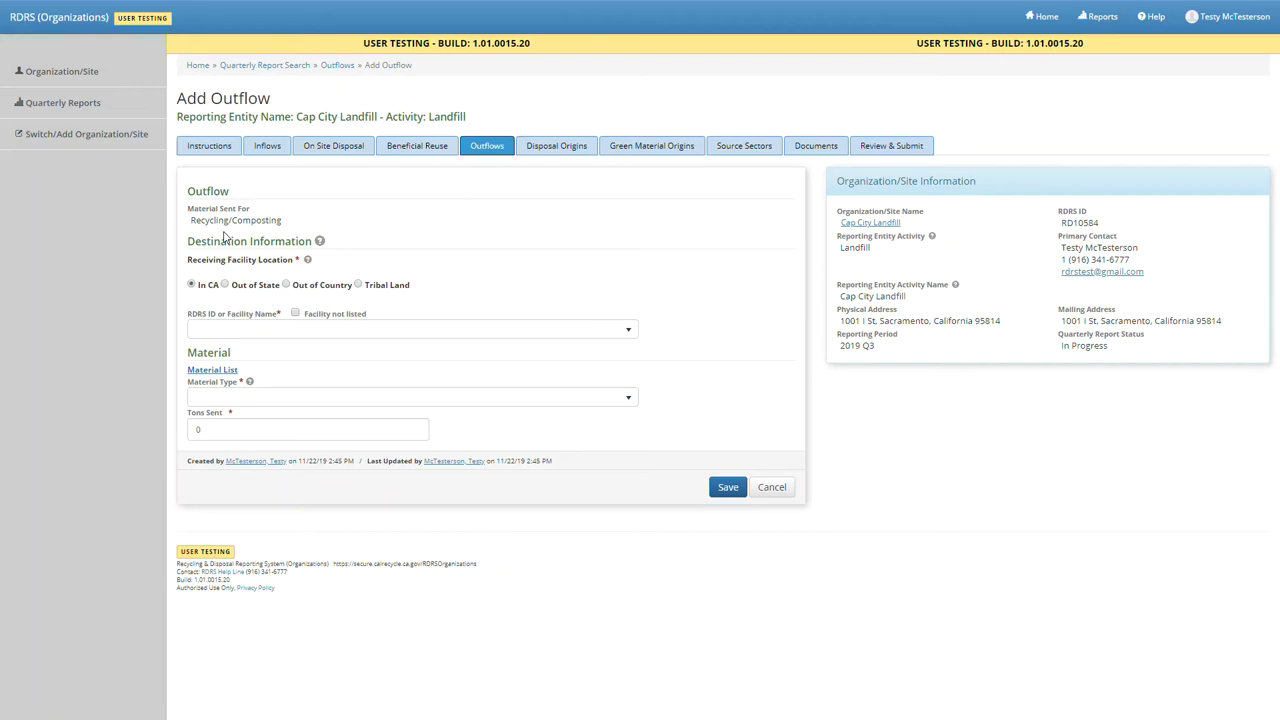
pyautogui.click(250, 334)
pyautogui.write('clay')
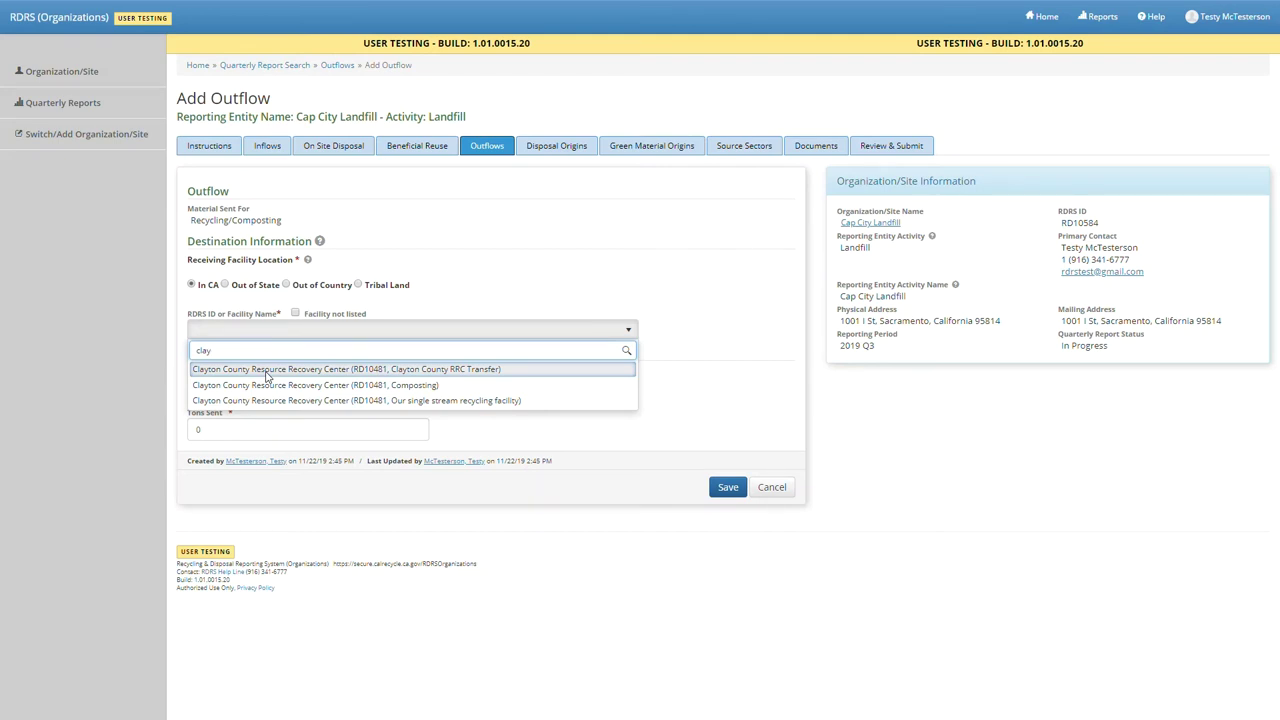
pyautogui.click(267, 370)
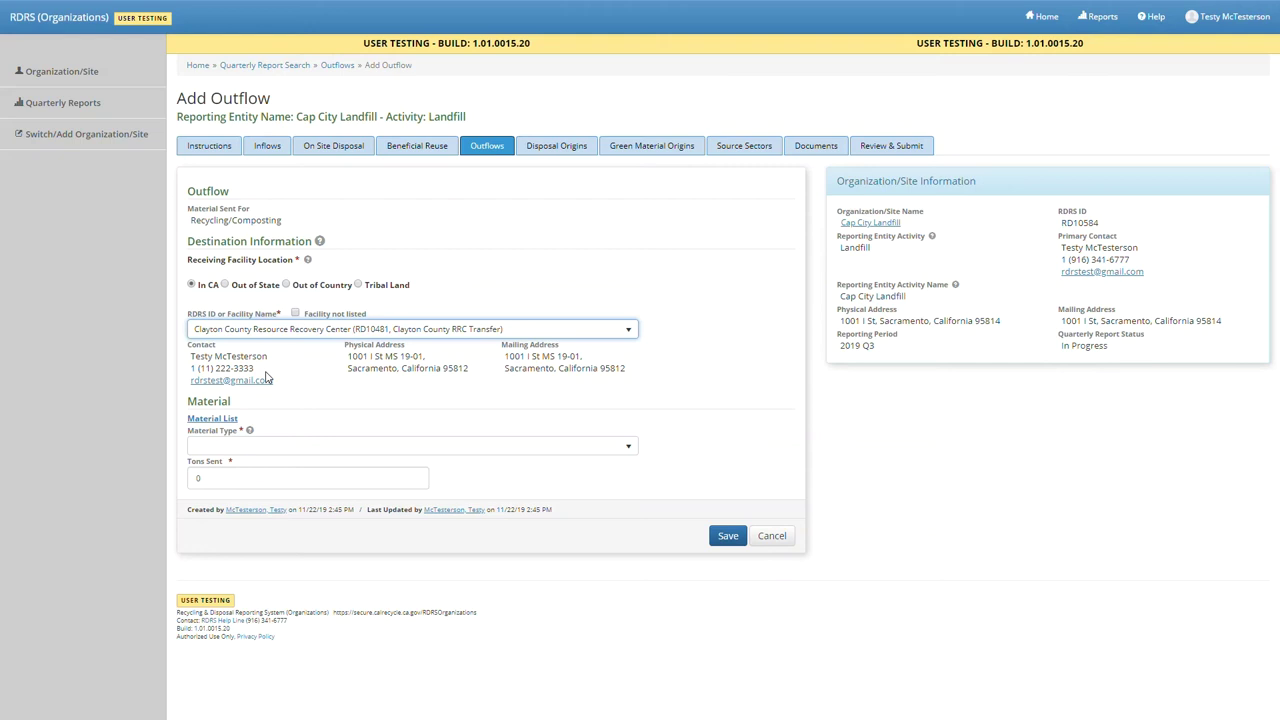
# - Choose CDI - Concrete - Concrete as the material with 264.37 tons sent and save
pyautogui.click(294, 450)
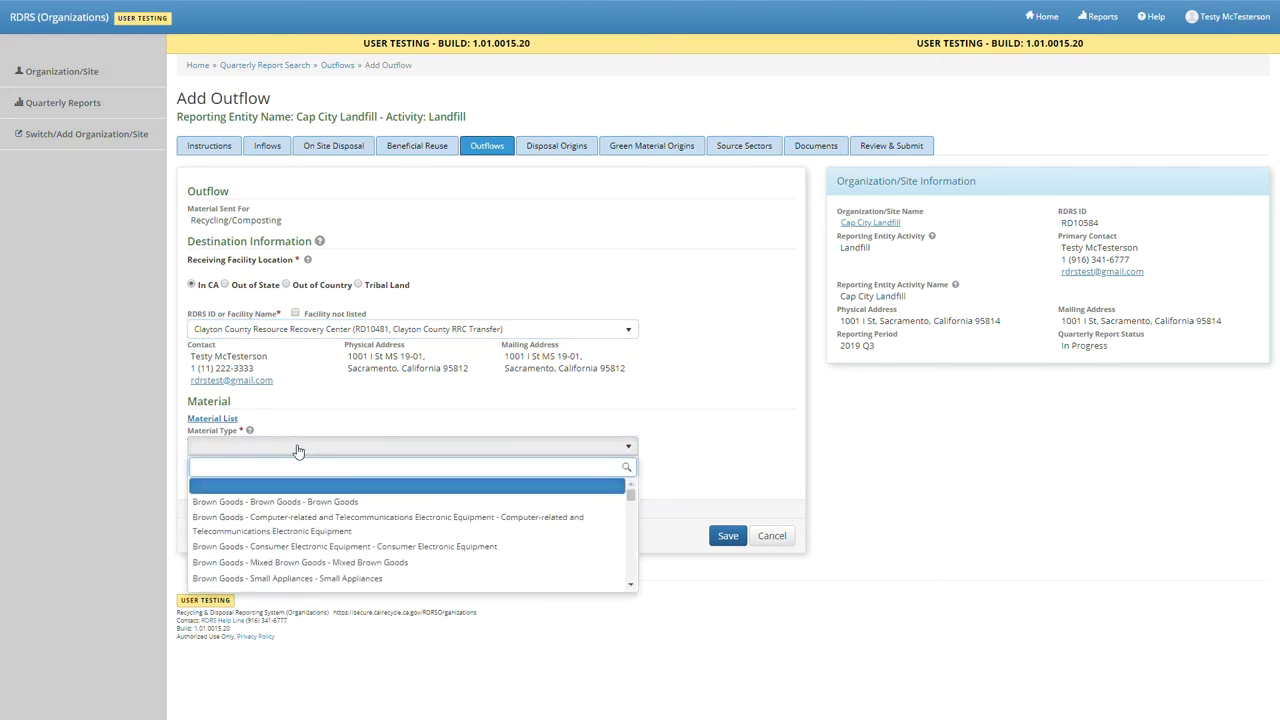
pyautogui.write('cdi con')
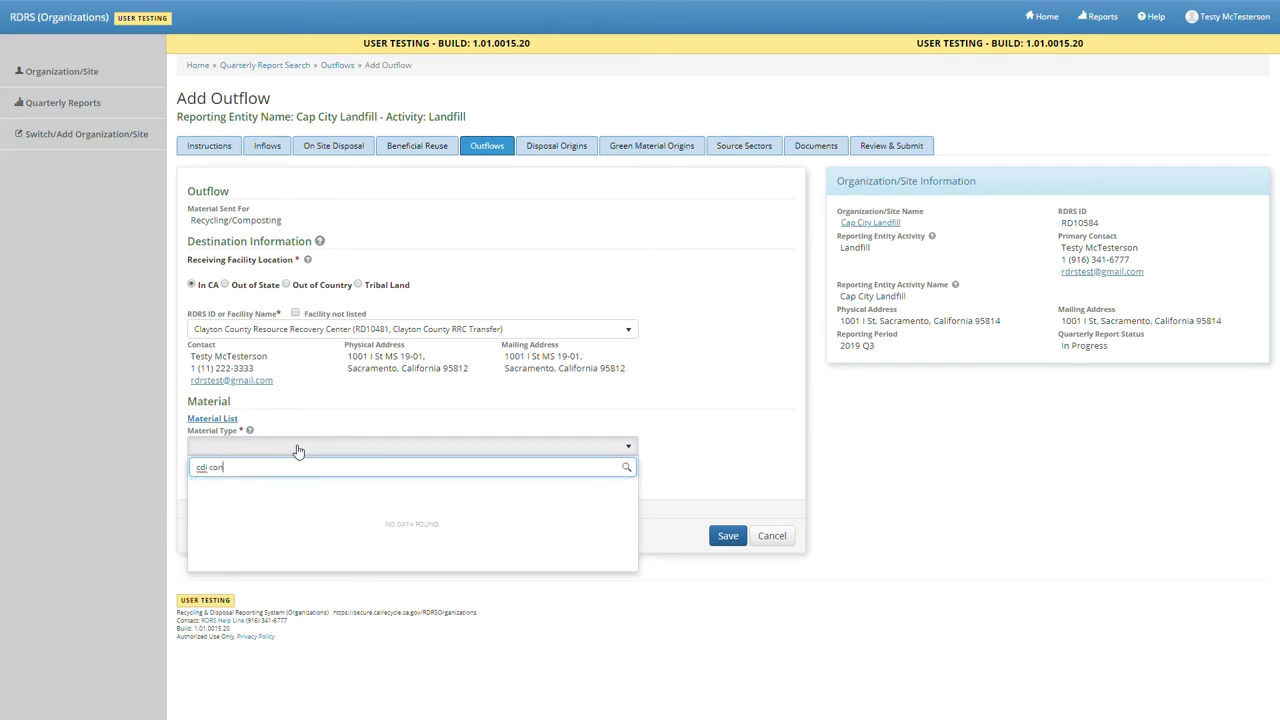
pyautogui.press('BackSpace')
pyautogui.press('BackSpace')
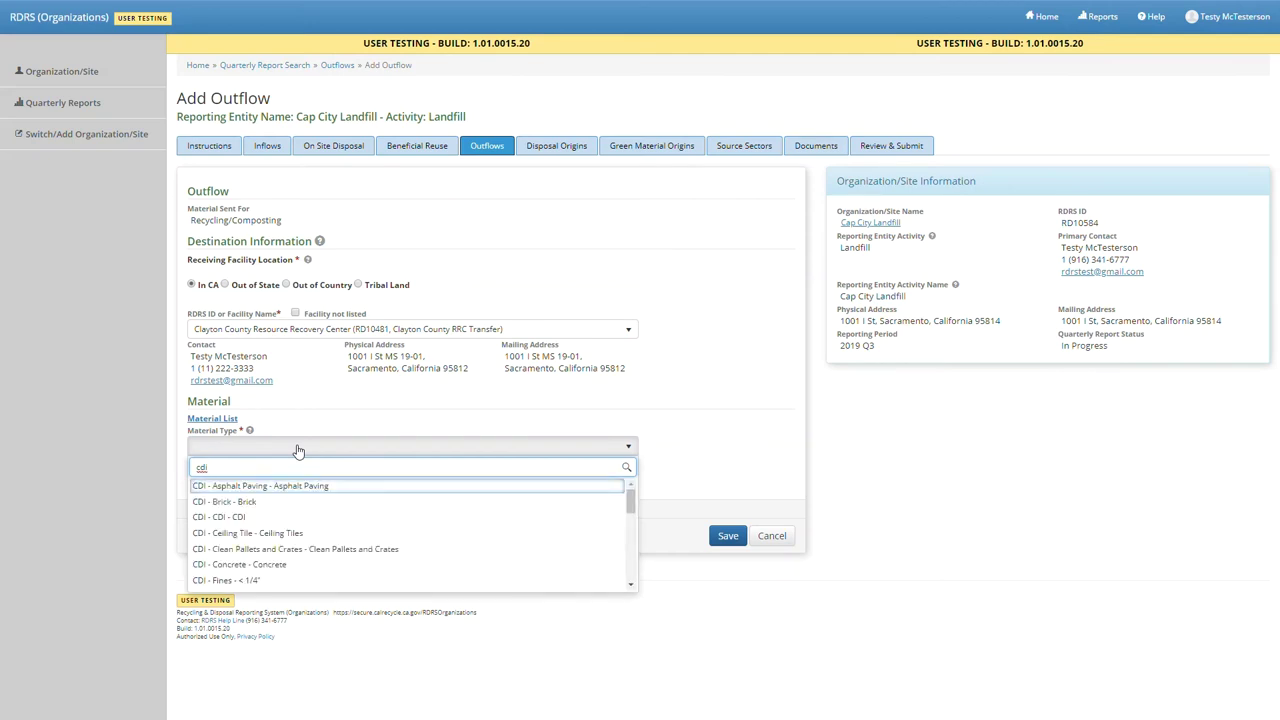
pyautogui.click(262, 566)
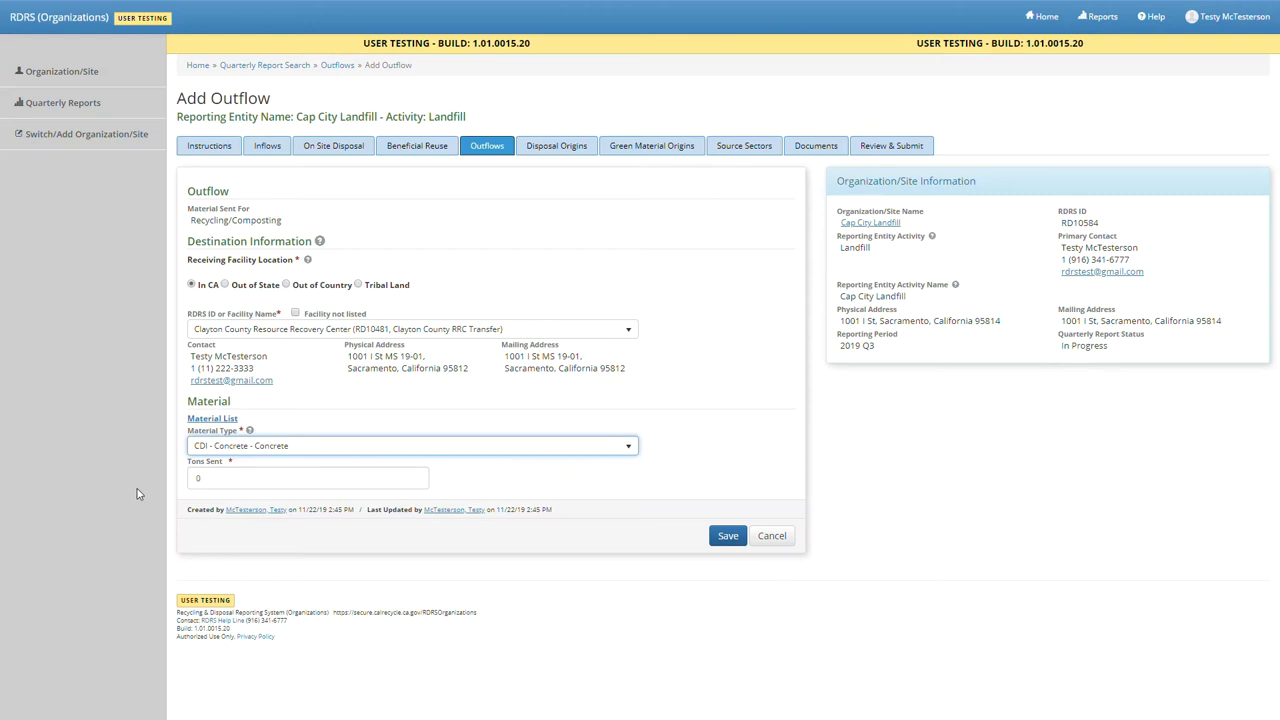
pyautogui.click(256, 488)
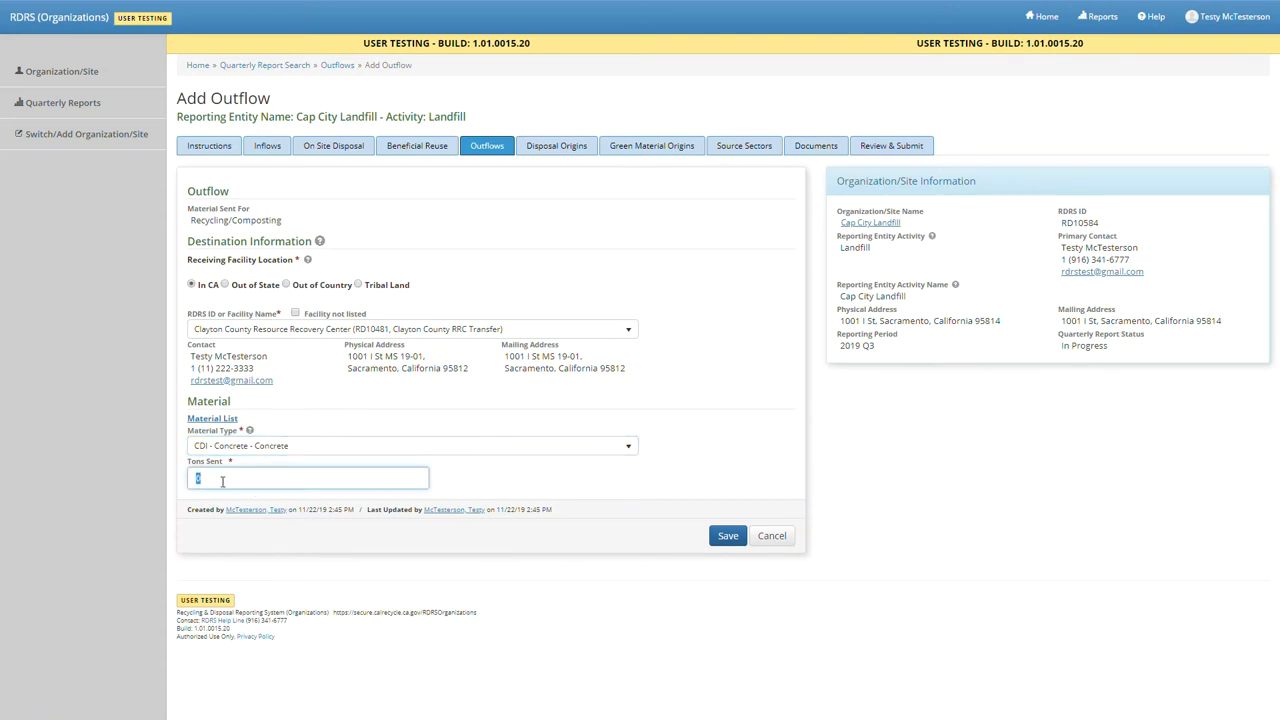
pyautogui.write('264.37')
pyautogui.press('Return')
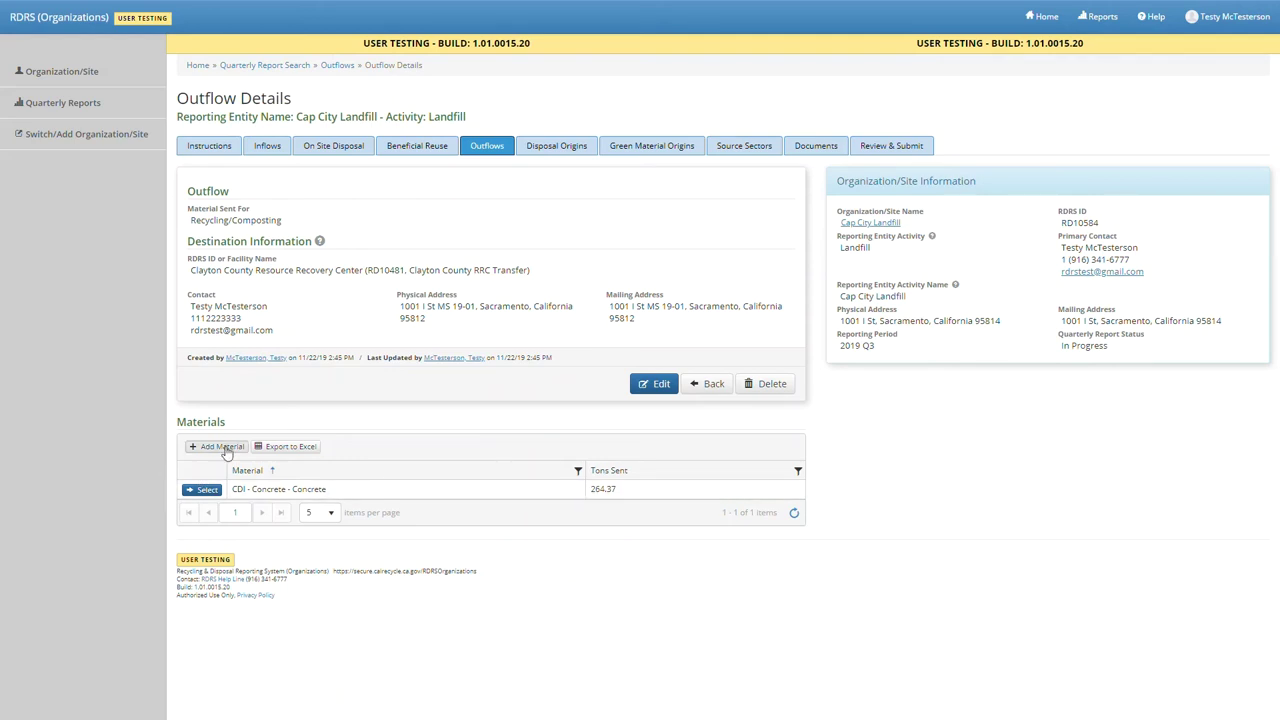
# - Add Brown Goods with 4.03 tons sent to the Clayton County outflow, then start another material entry
pyautogui.click(220, 447)
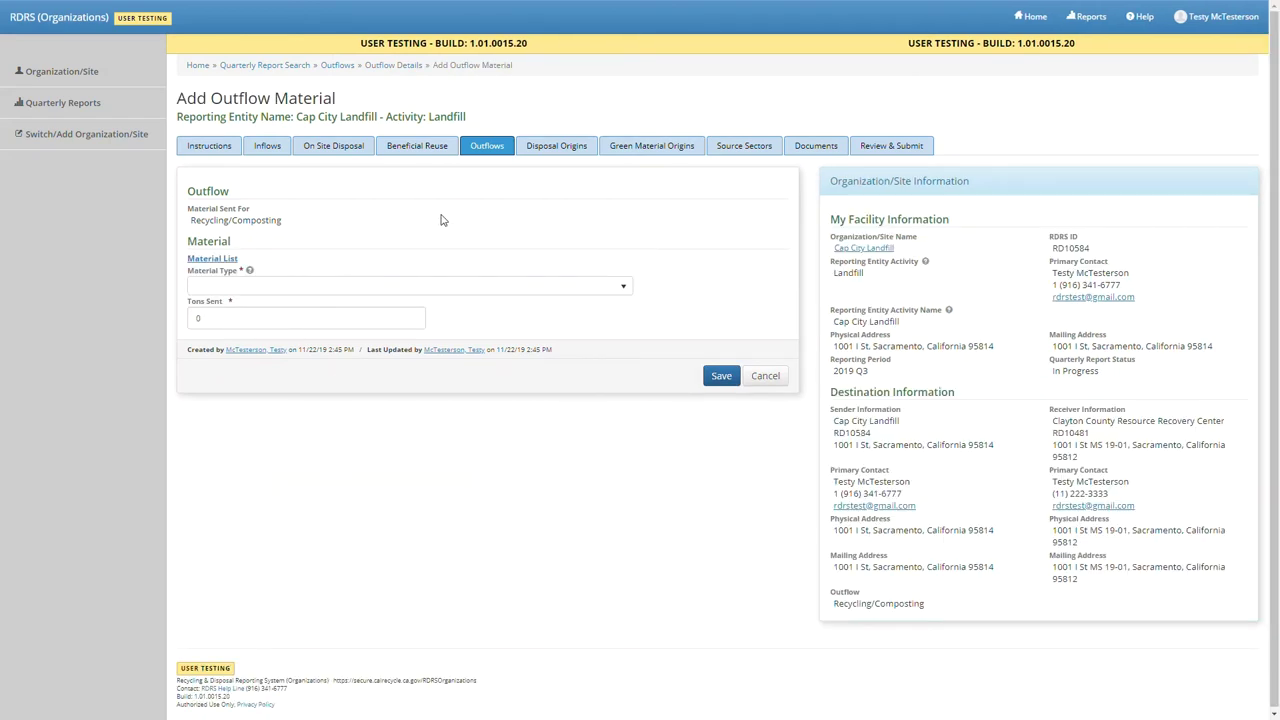
pyautogui.click(467, 287)
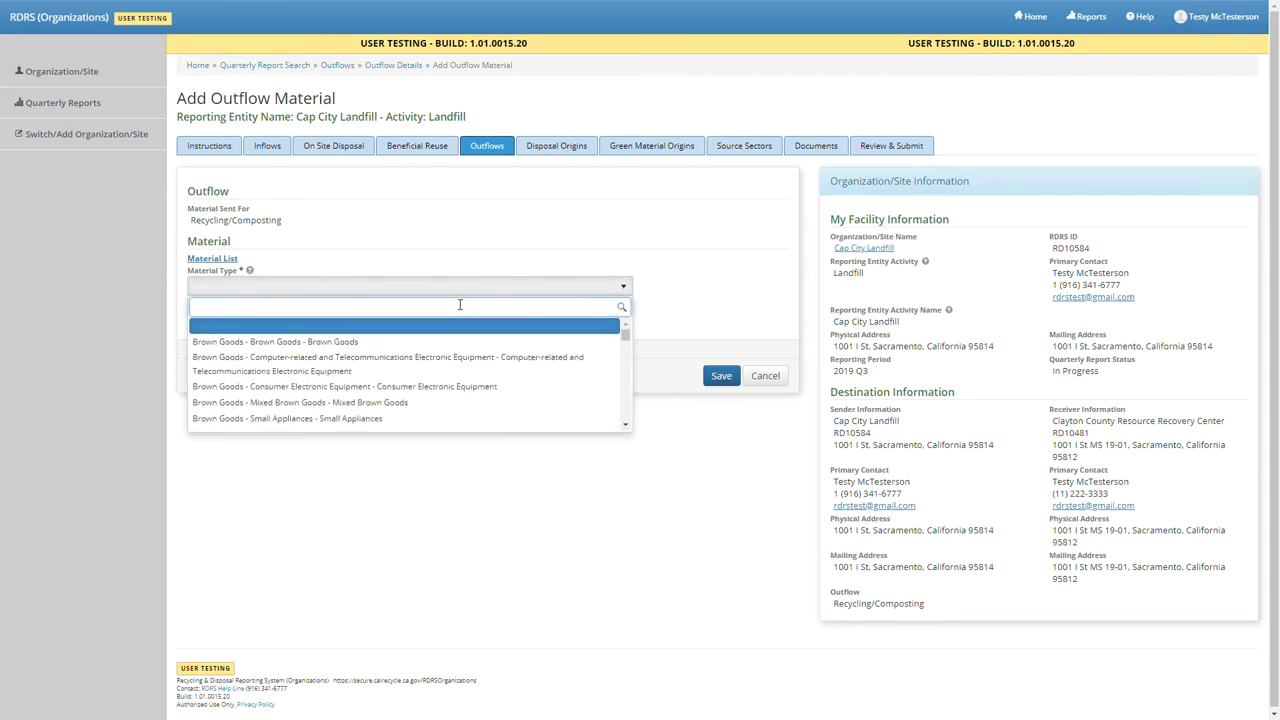
pyautogui.click(440, 342)
pyautogui.click(251, 322)
pyautogui.write('4.03')
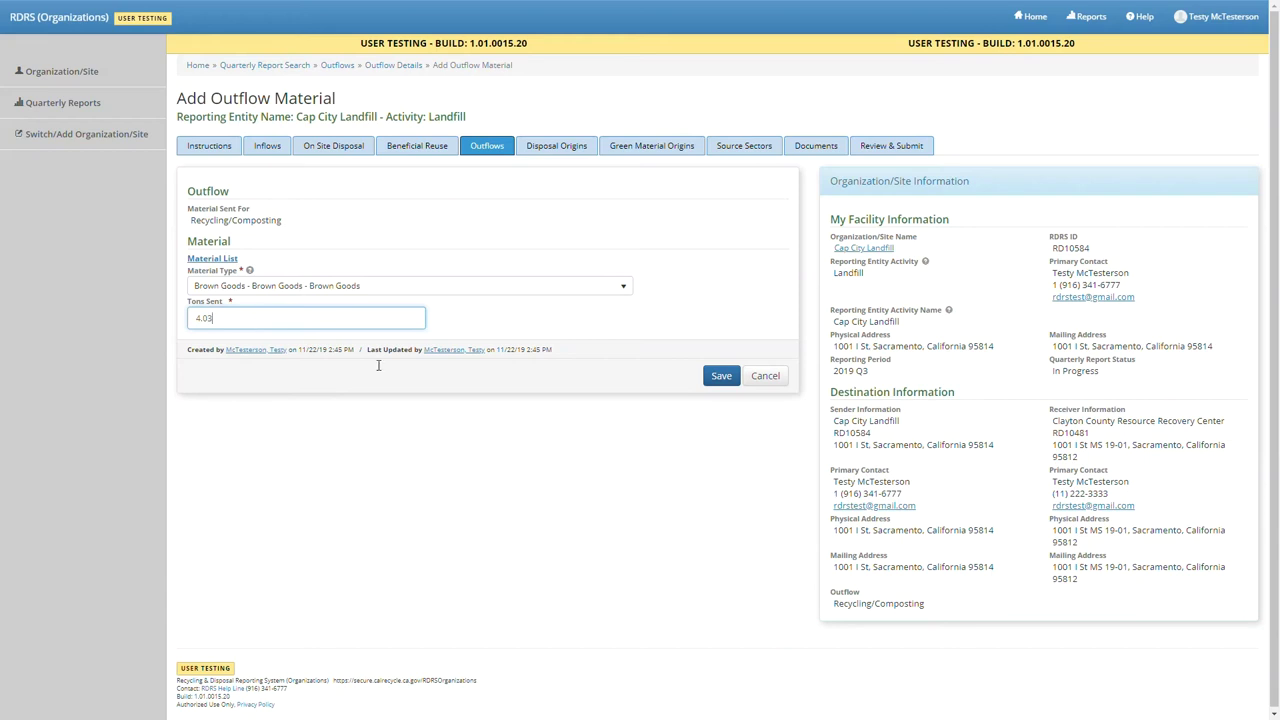
pyautogui.click(736, 376)
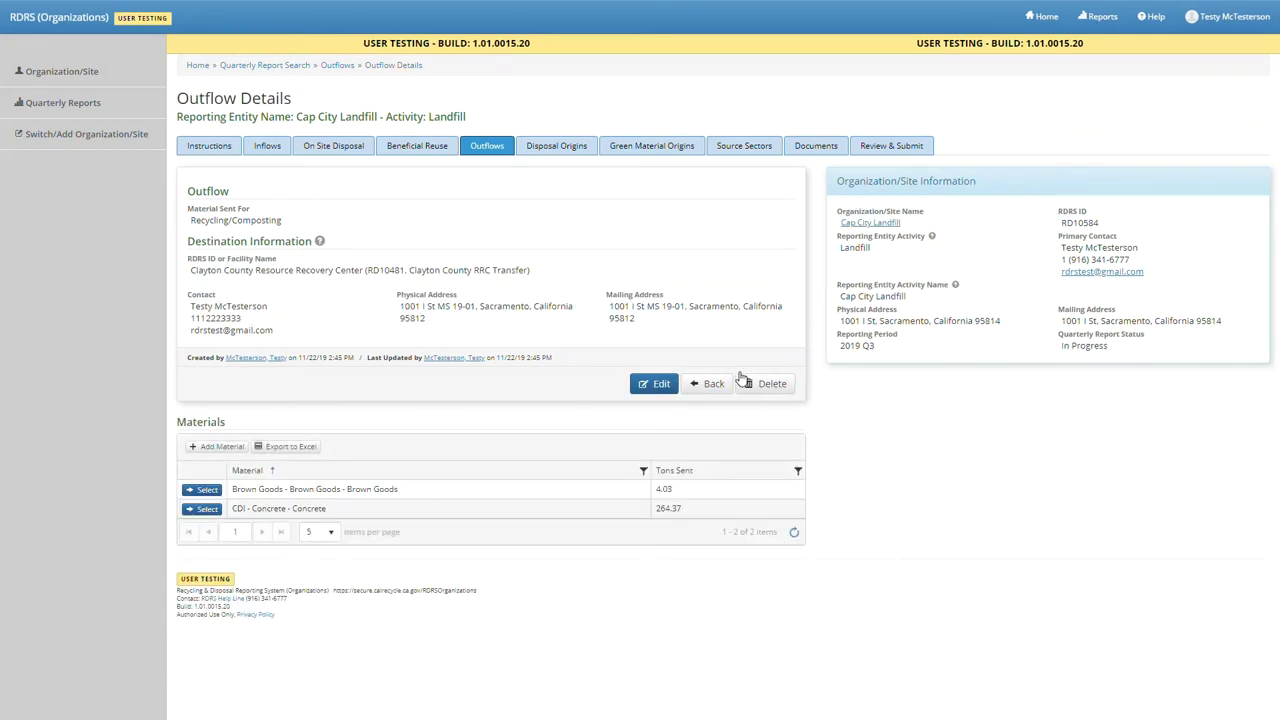
pyautogui.click(218, 446)
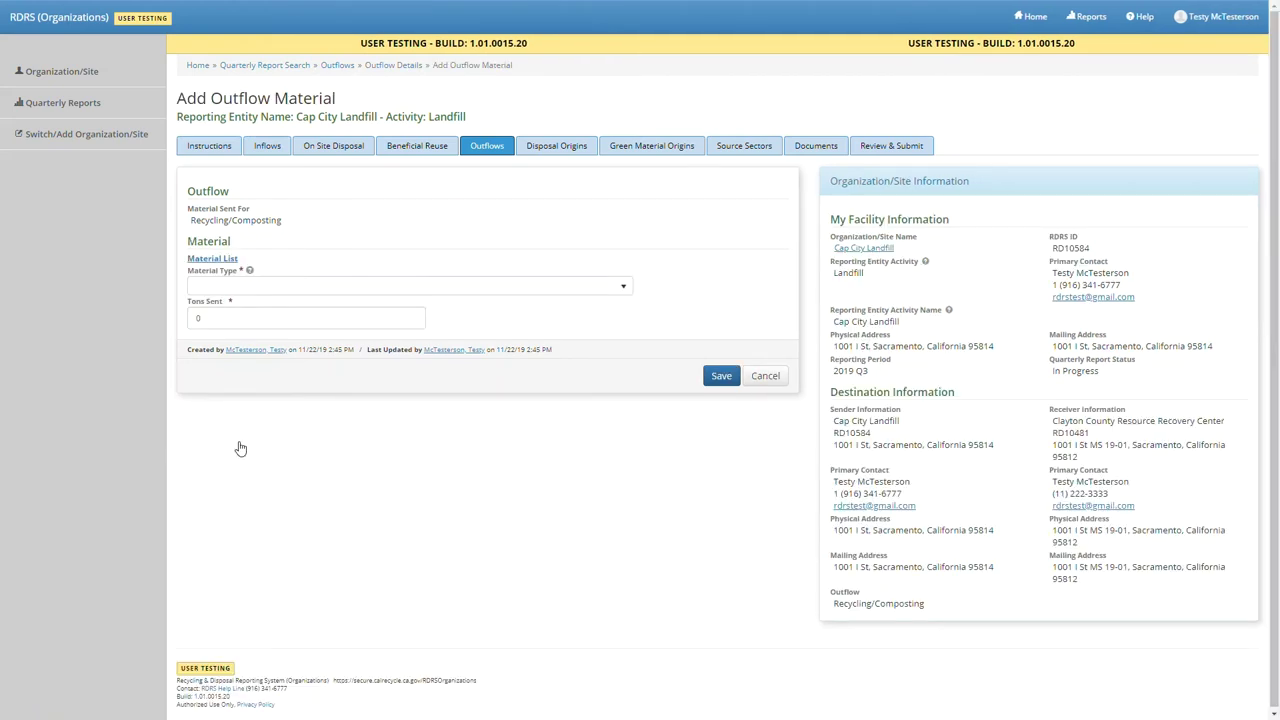
# - Add Nonferrous Scrap - Mixed Metals at 1.75 tons, then return to the Outflows page showing 270.15 tons
pyautogui.click(338, 289)
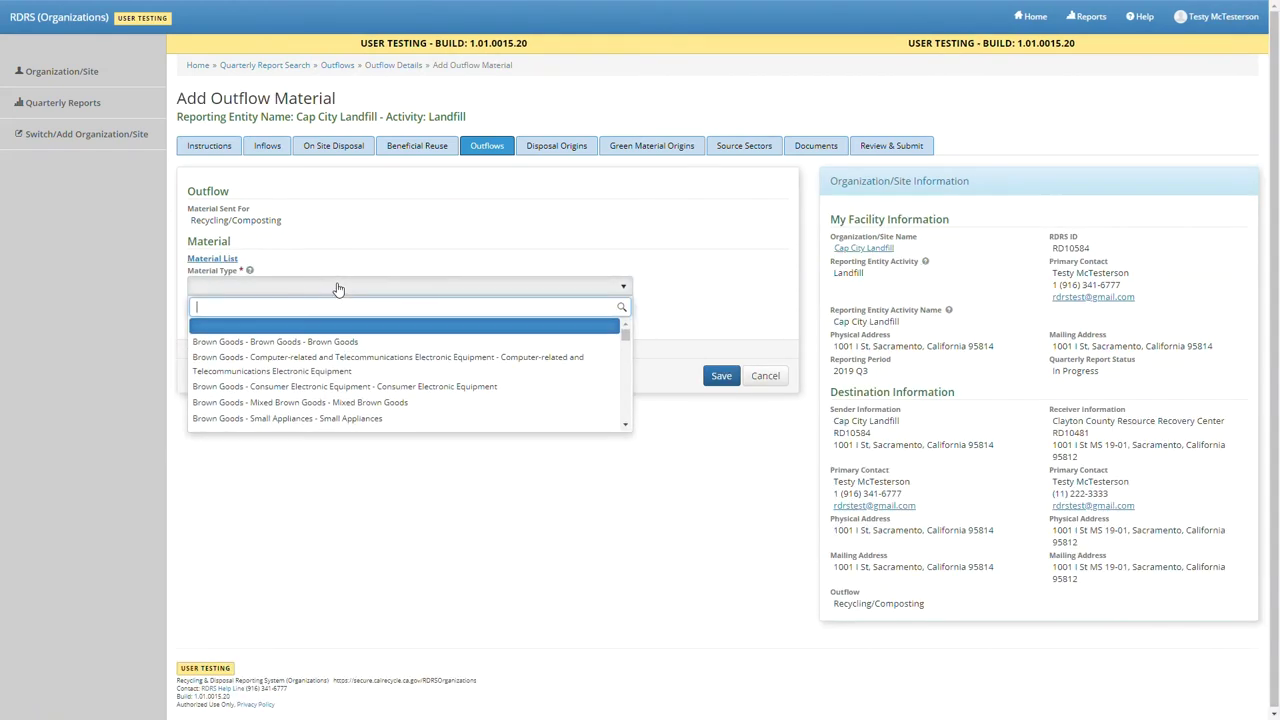
pyautogui.write('non')
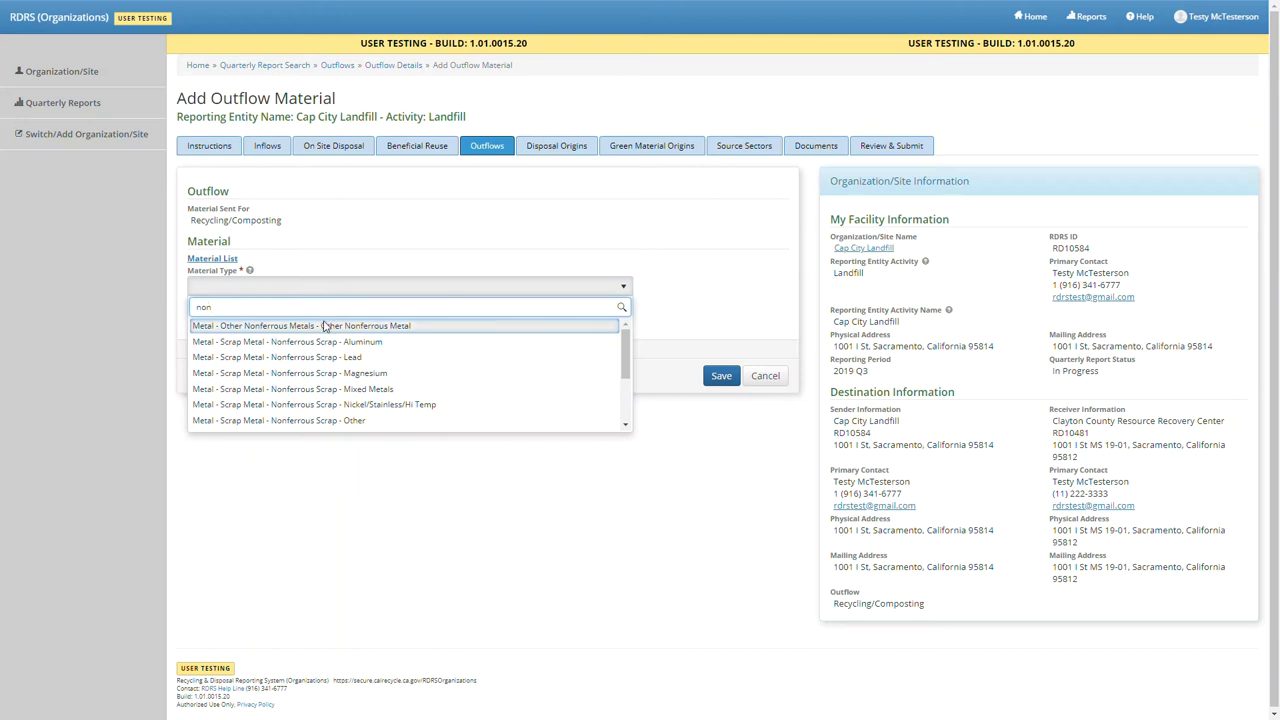
pyautogui.click(331, 389)
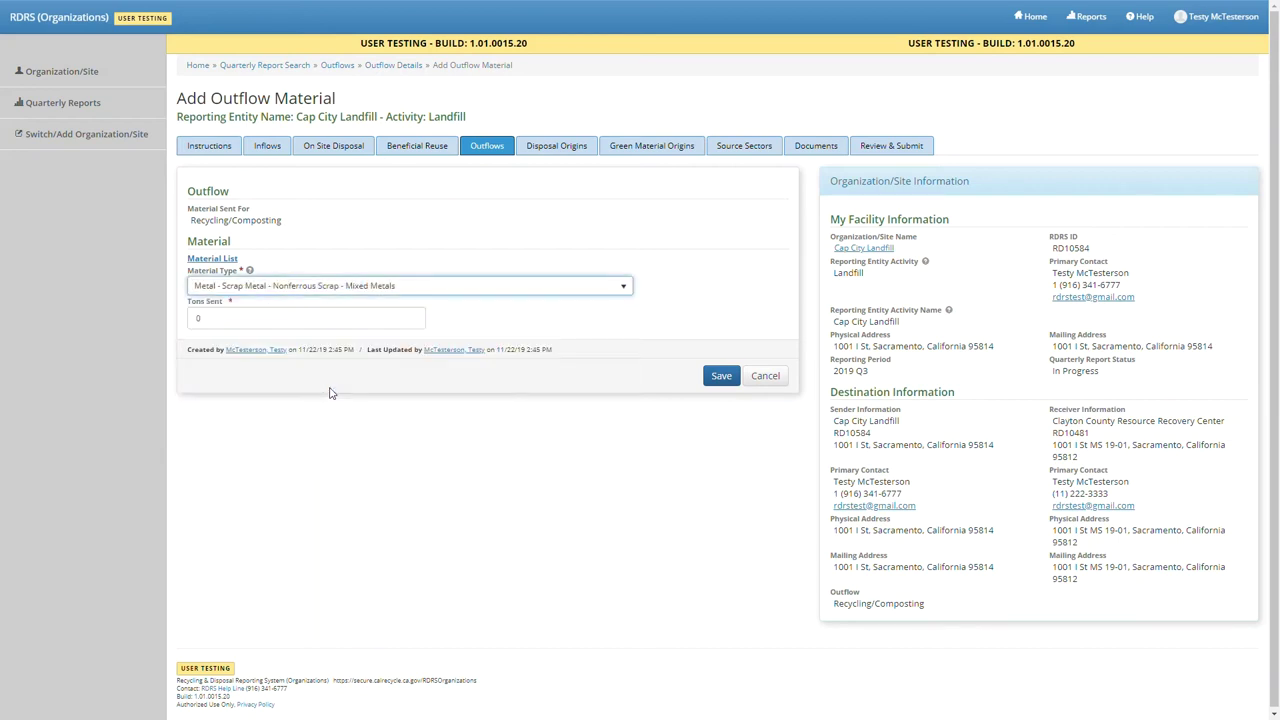
pyautogui.click(295, 319)
pyautogui.write('1.75')
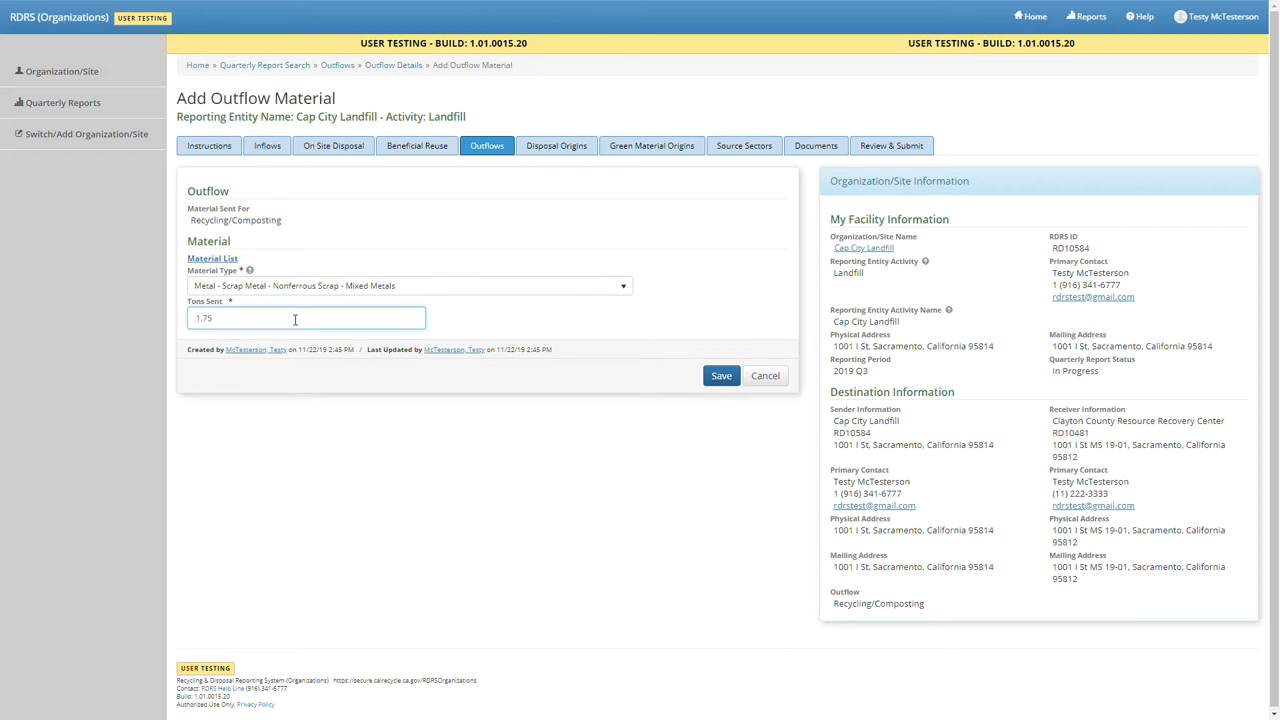
pyautogui.press('Return')
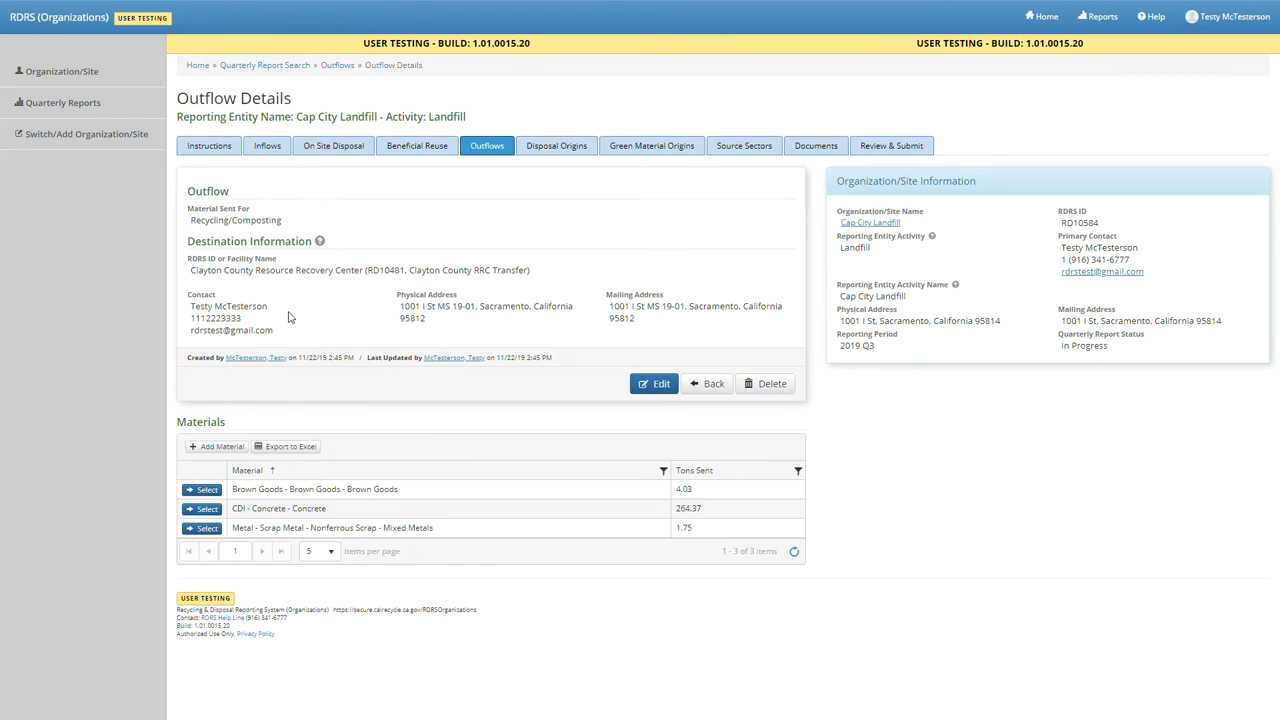
pyautogui.click(710, 385)
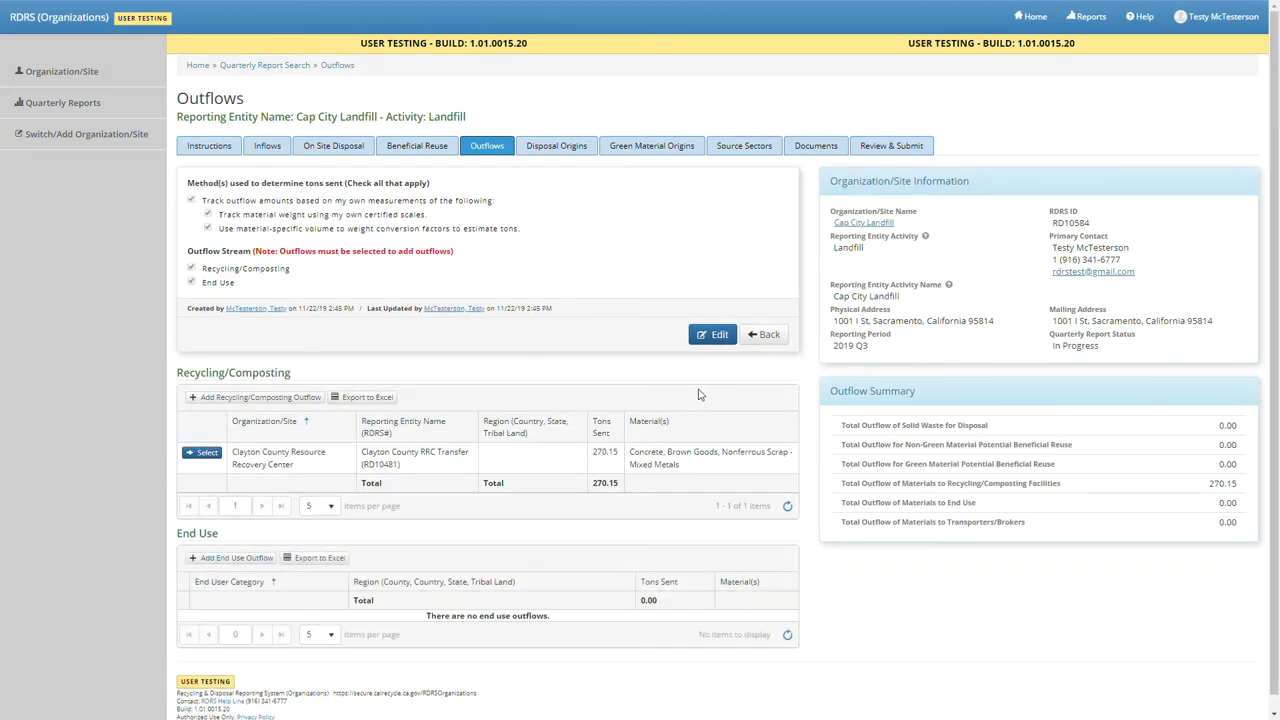
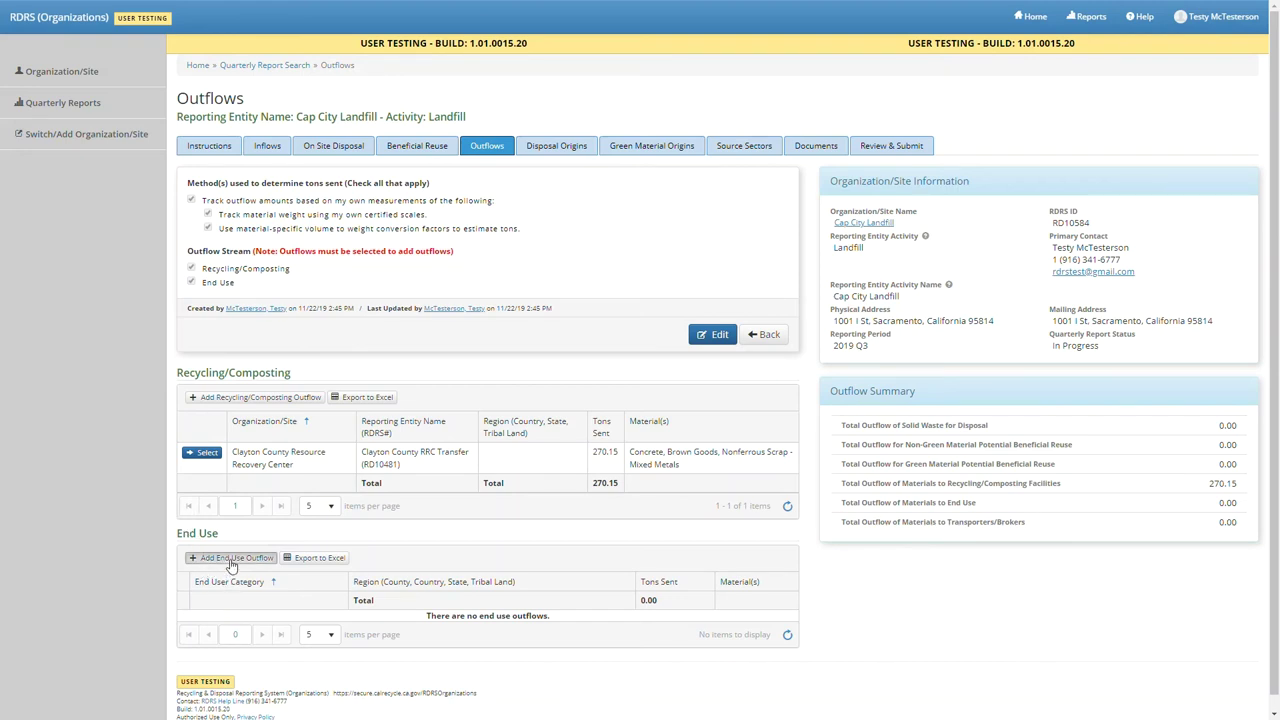
# - Add a 1,250-ton Organics - Compost - Compost end-use outflow to Material Consumers in Sacramento county
pyautogui.click(230, 558)
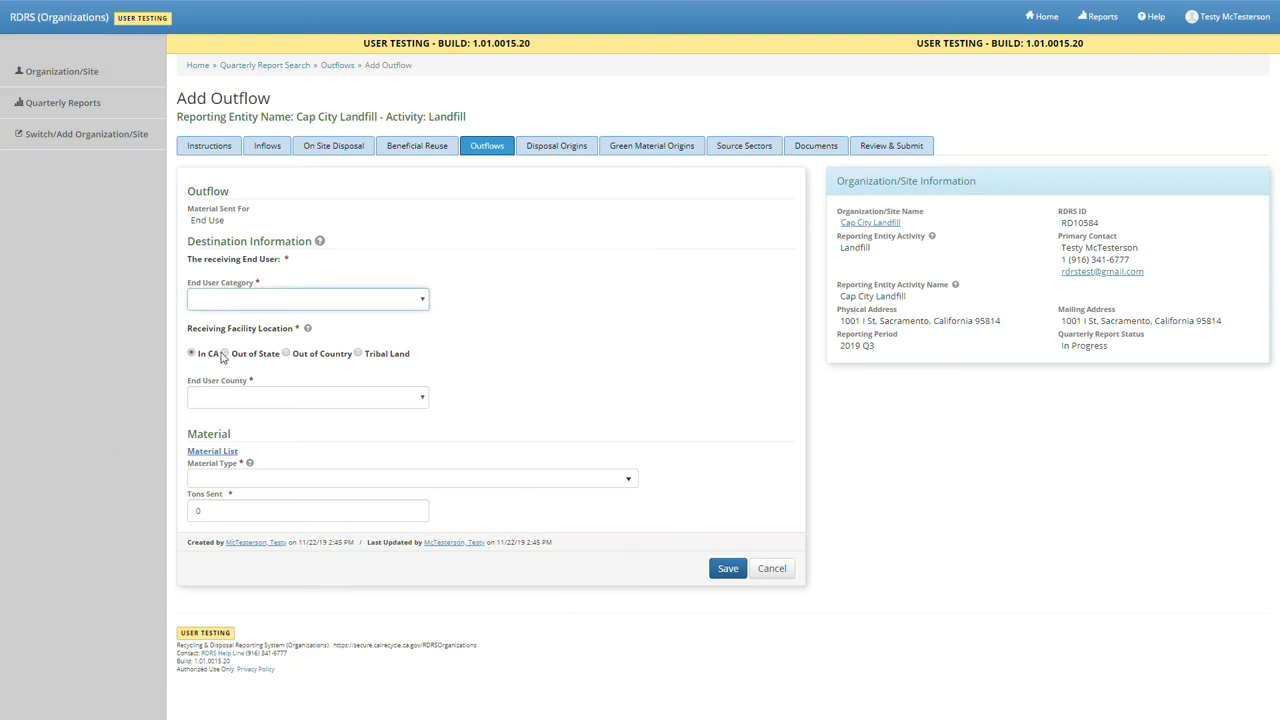
pyautogui.press('m')
pyautogui.press('Tab')
pyautogui.press('Tab')
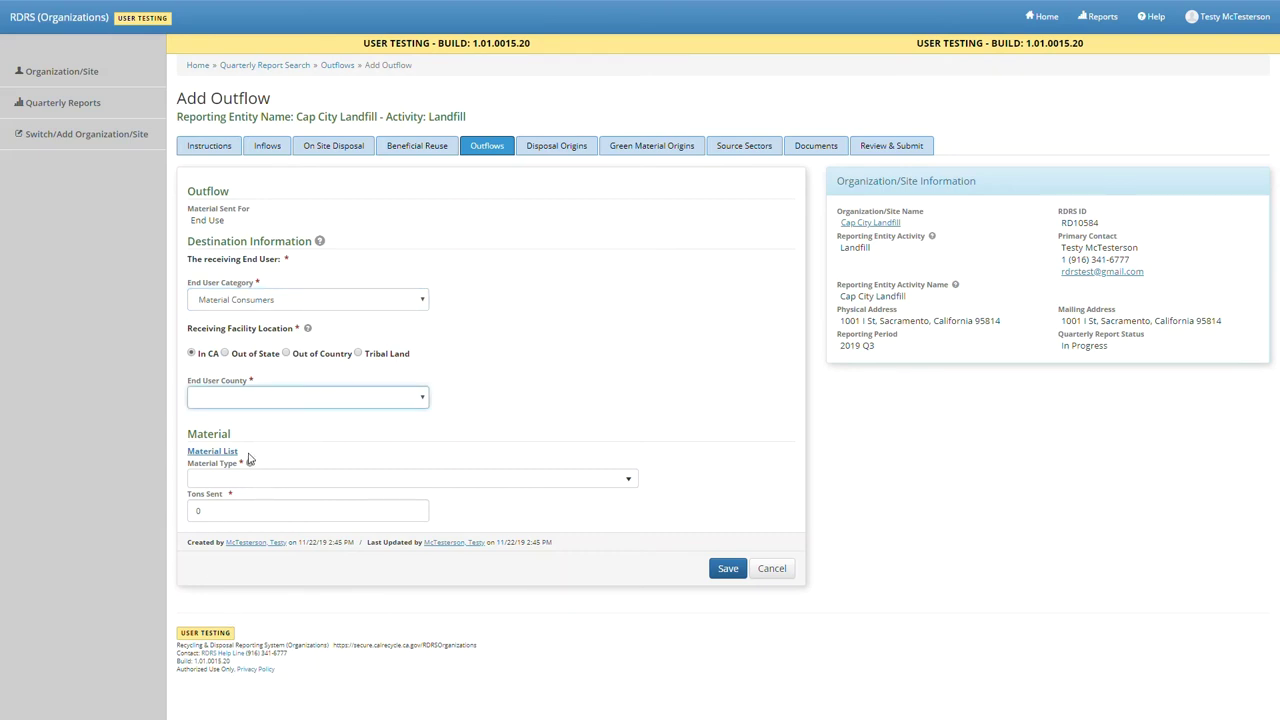
pyautogui.press('s')
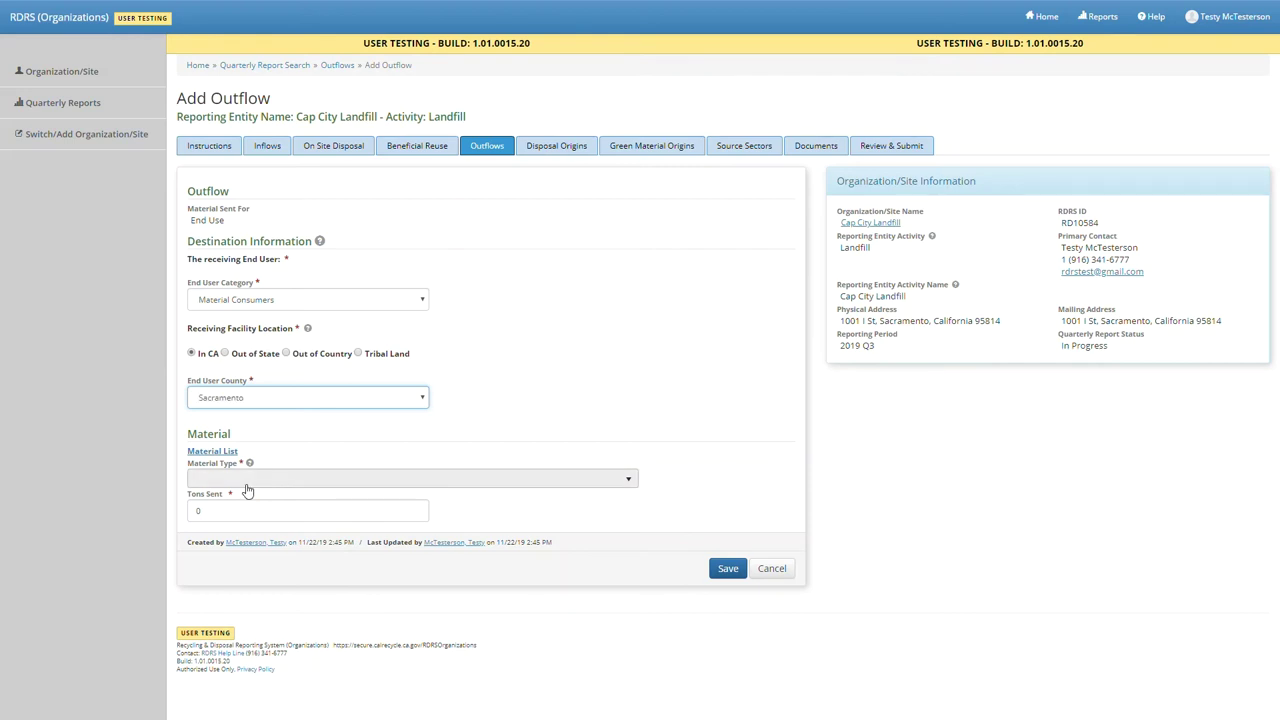
pyautogui.click(247, 483)
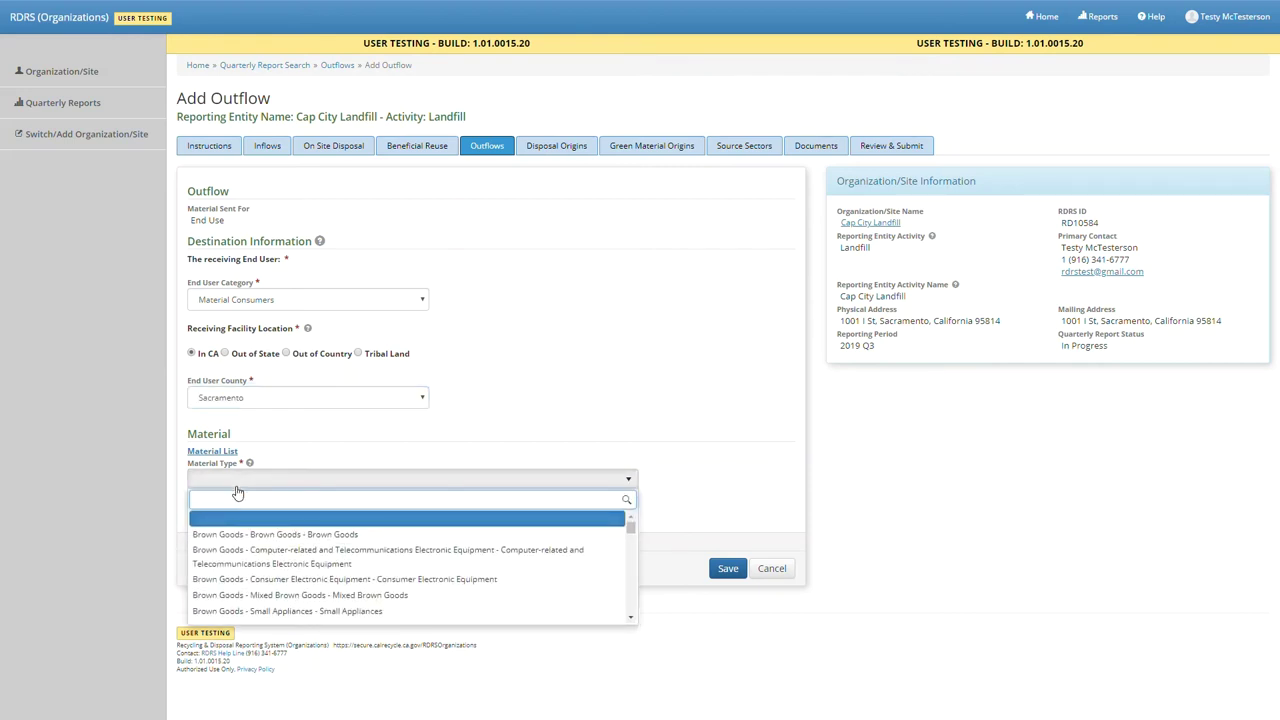
pyautogui.write('compost')
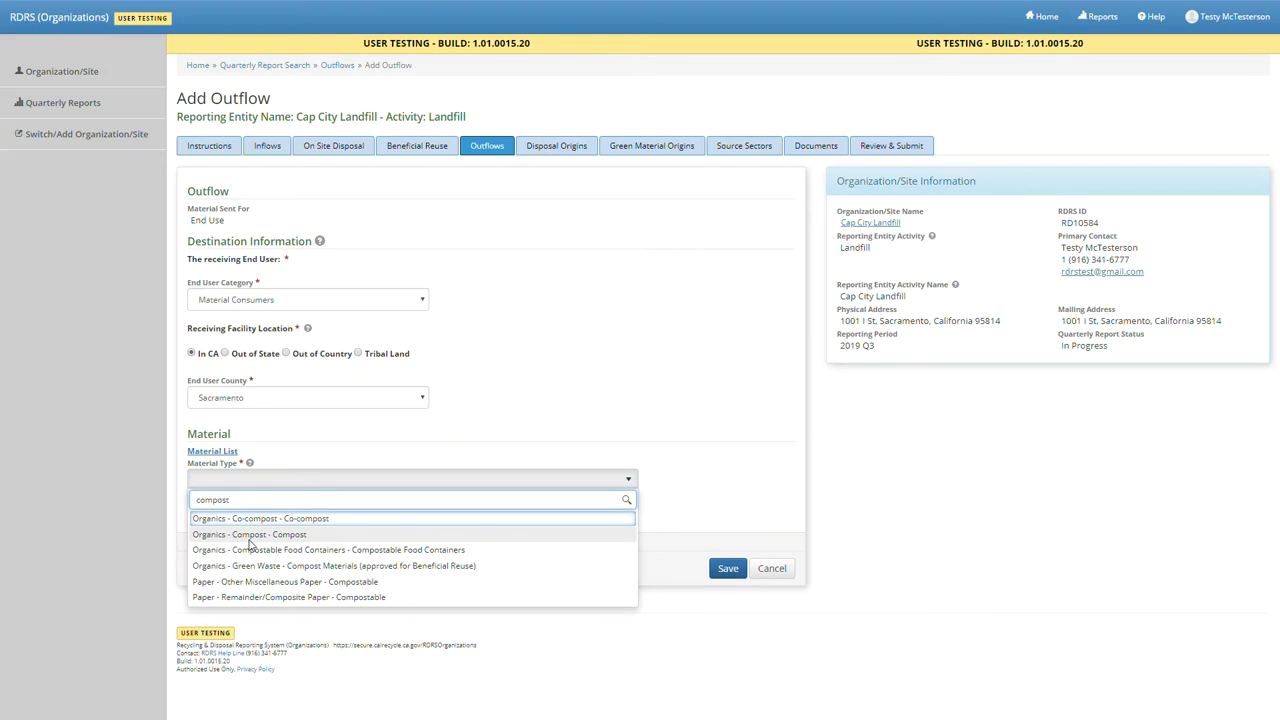
pyautogui.click(249, 538)
pyautogui.click(248, 518)
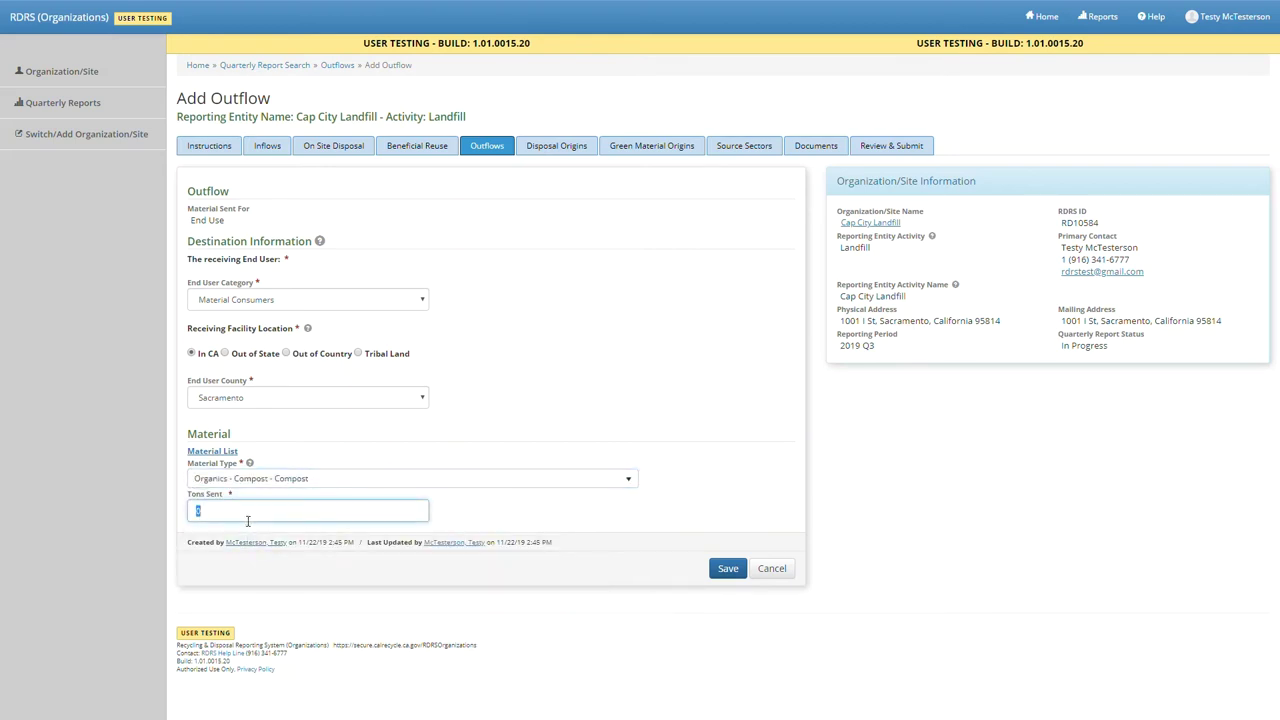
pyautogui.write('1250')
pyautogui.press('Return')
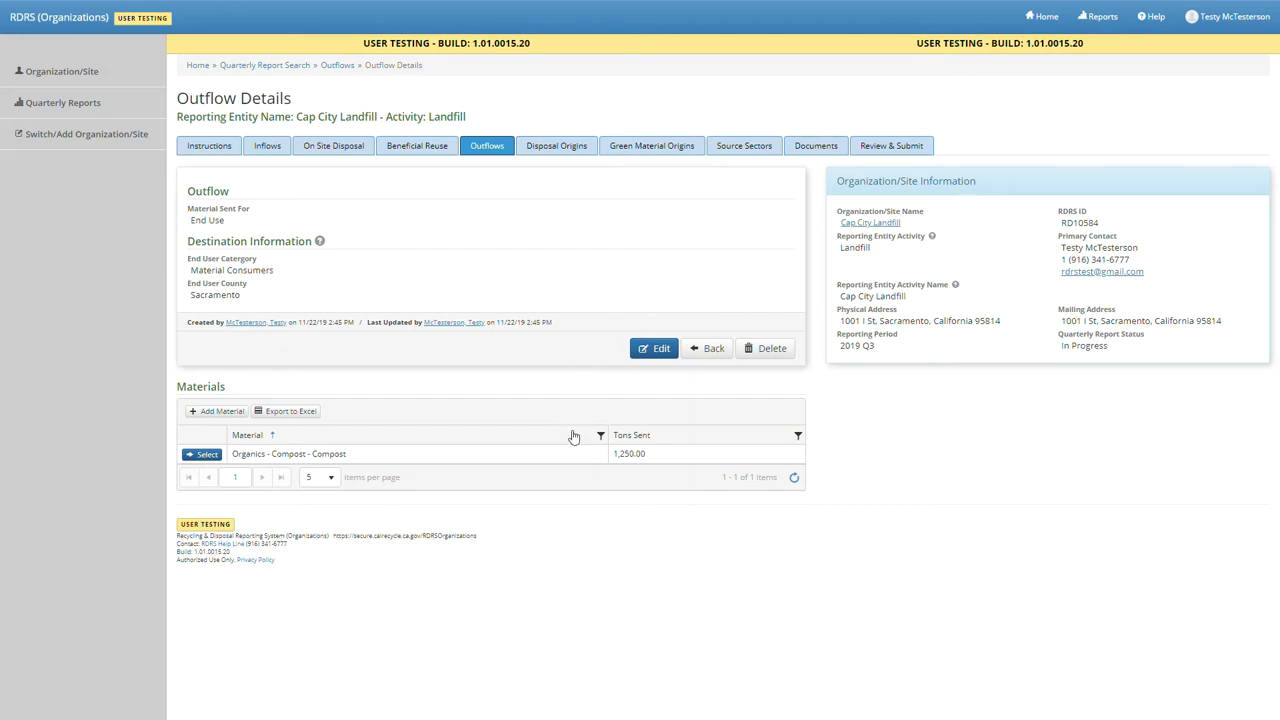
pyautogui.click(707, 354)
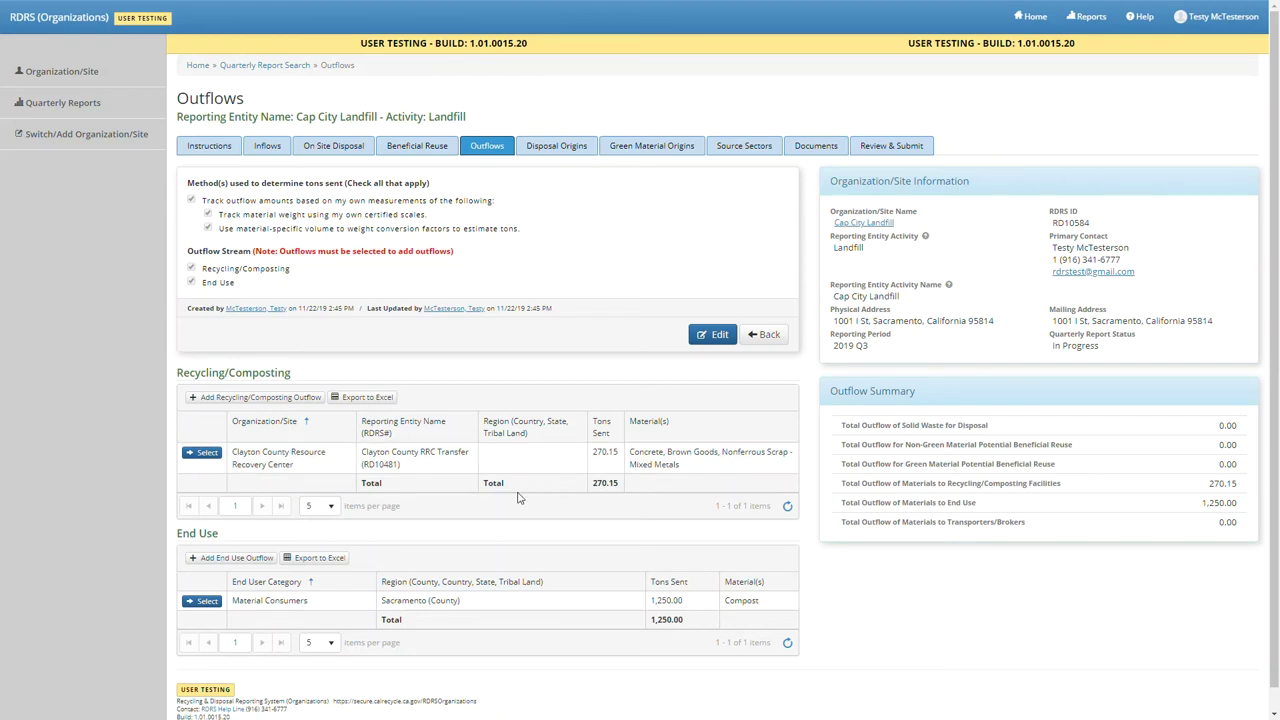
# - Add a 2,856-ton Organics - Compost - Compost outflow to Manufacturing and Packaging in San Joaquin county
pyautogui.click(265, 562)
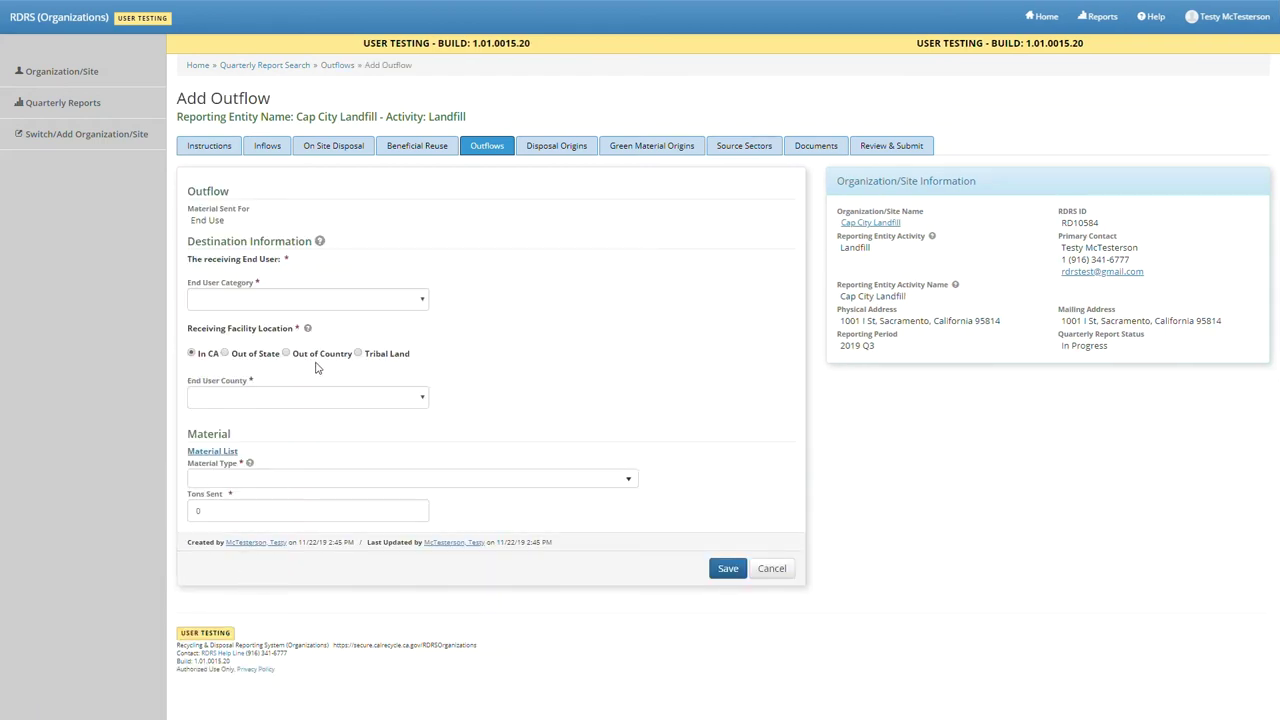
pyautogui.click(294, 308)
pyautogui.click(290, 329)
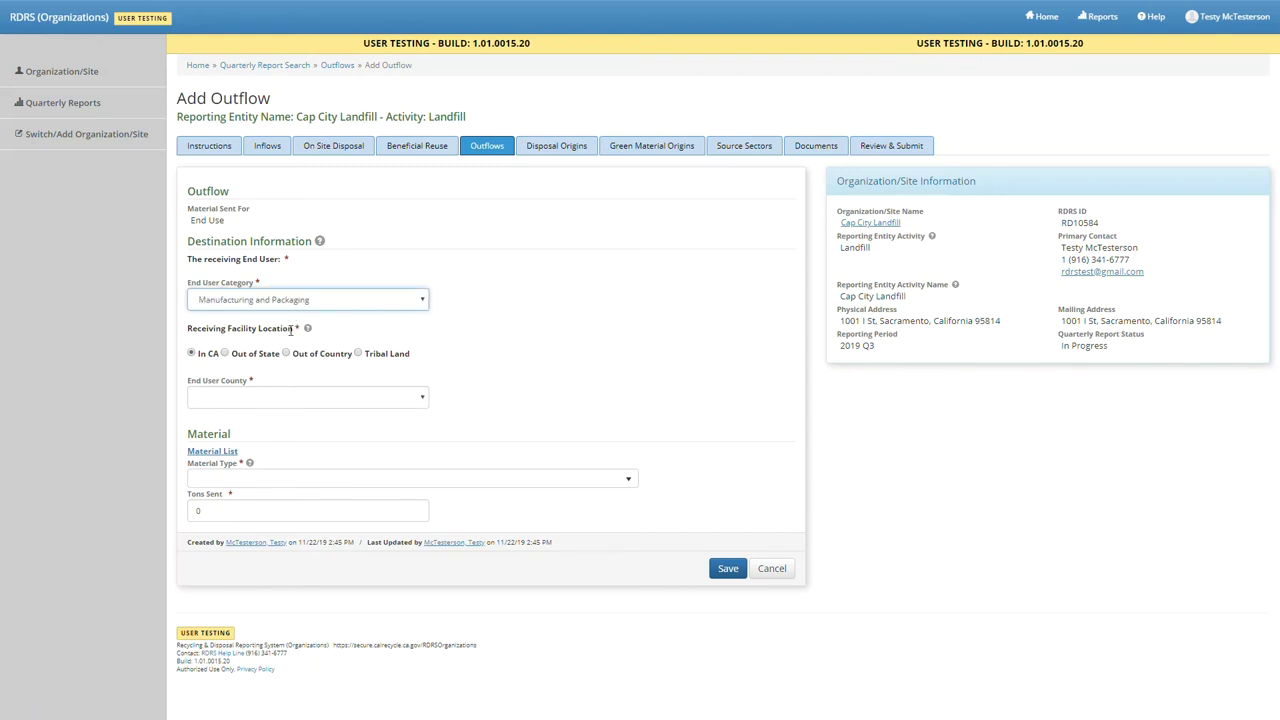
pyautogui.click(279, 401)
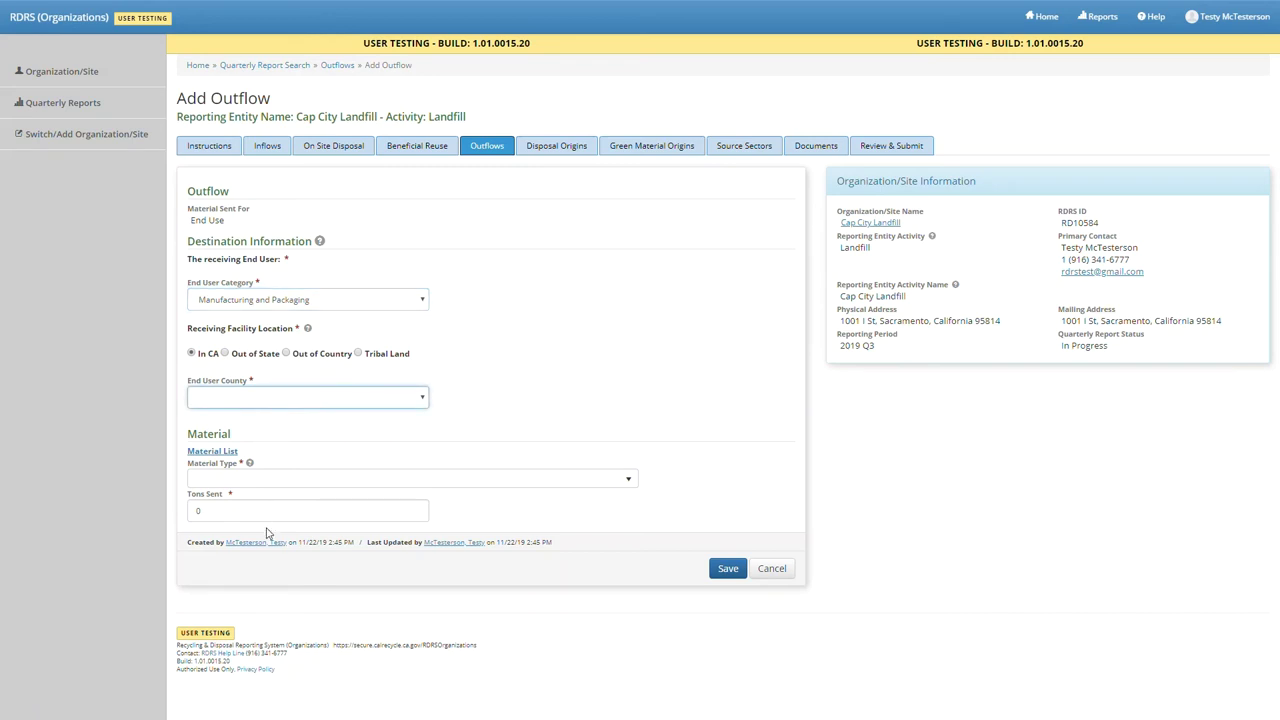
pyautogui.write('San Joaquin')
pyautogui.click(286, 479)
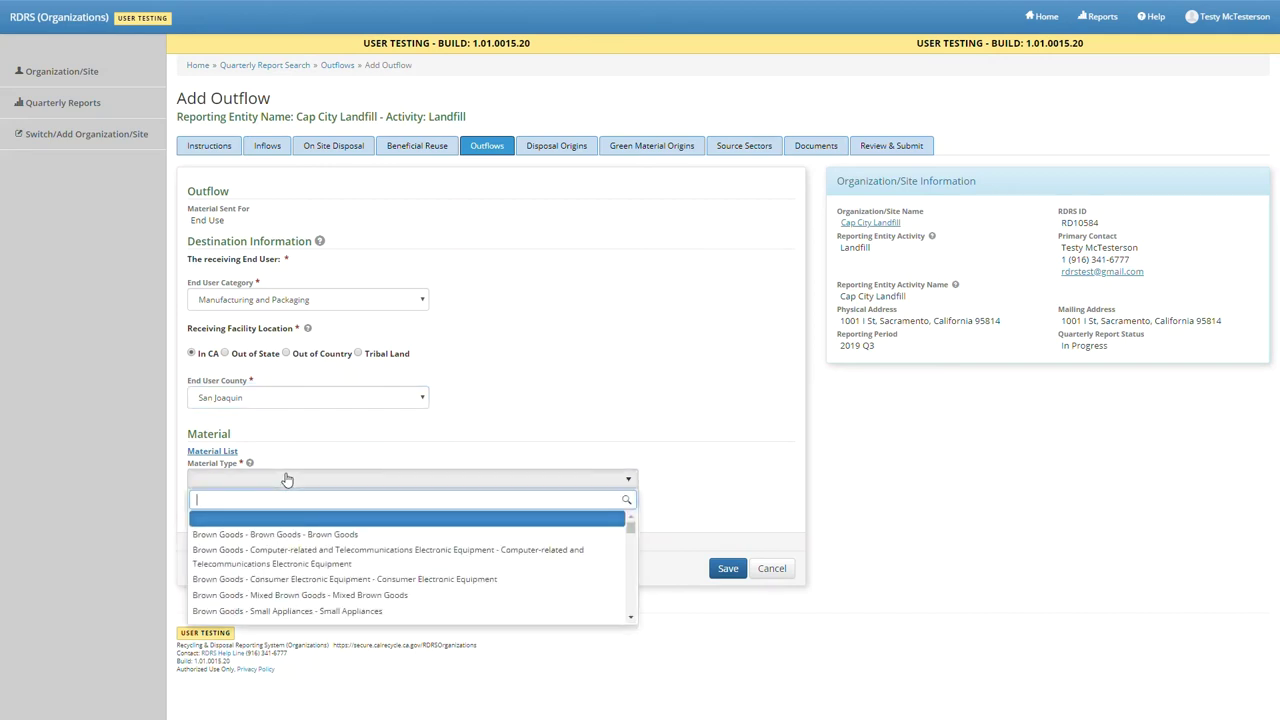
pyautogui.write('compost')
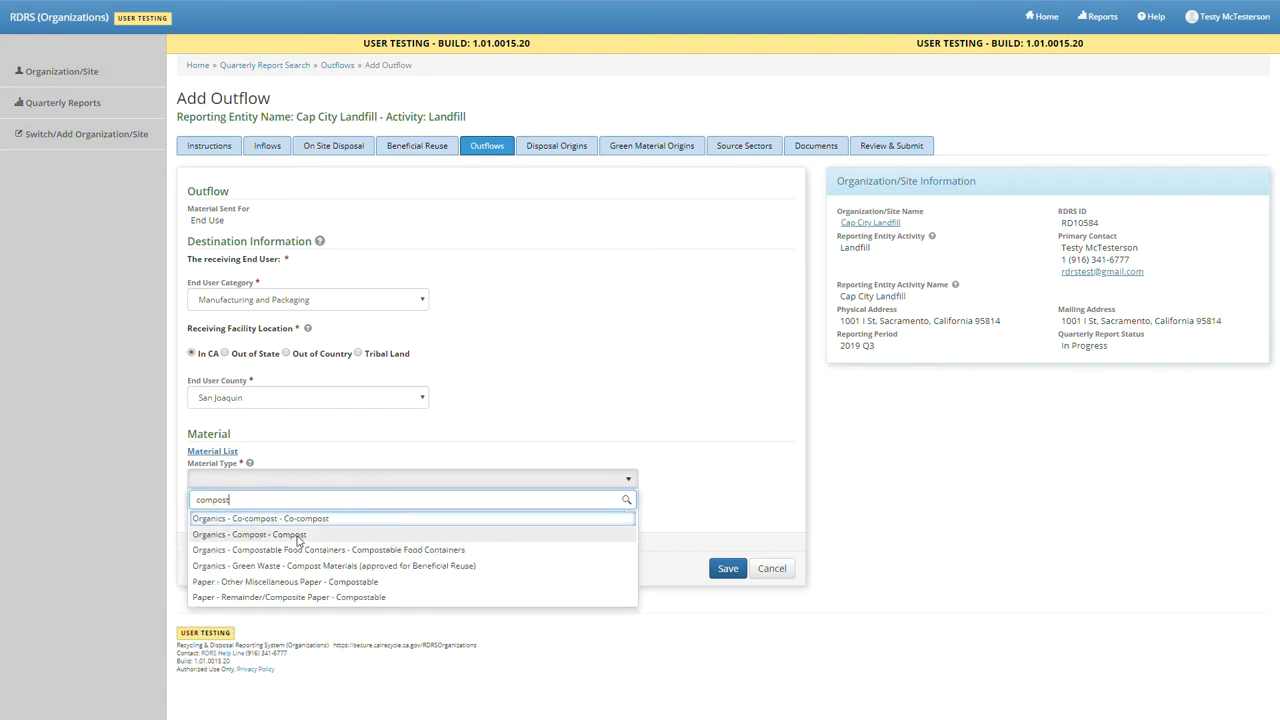
pyautogui.click(297, 536)
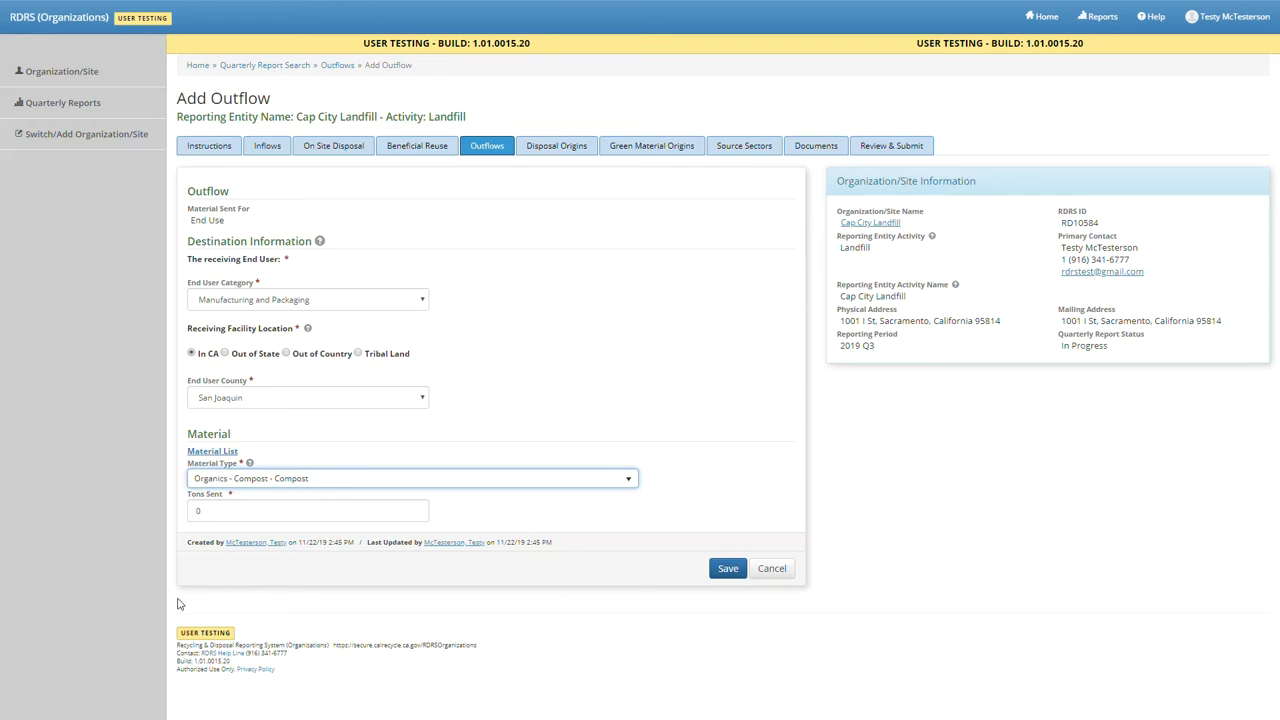
pyautogui.click(221, 517)
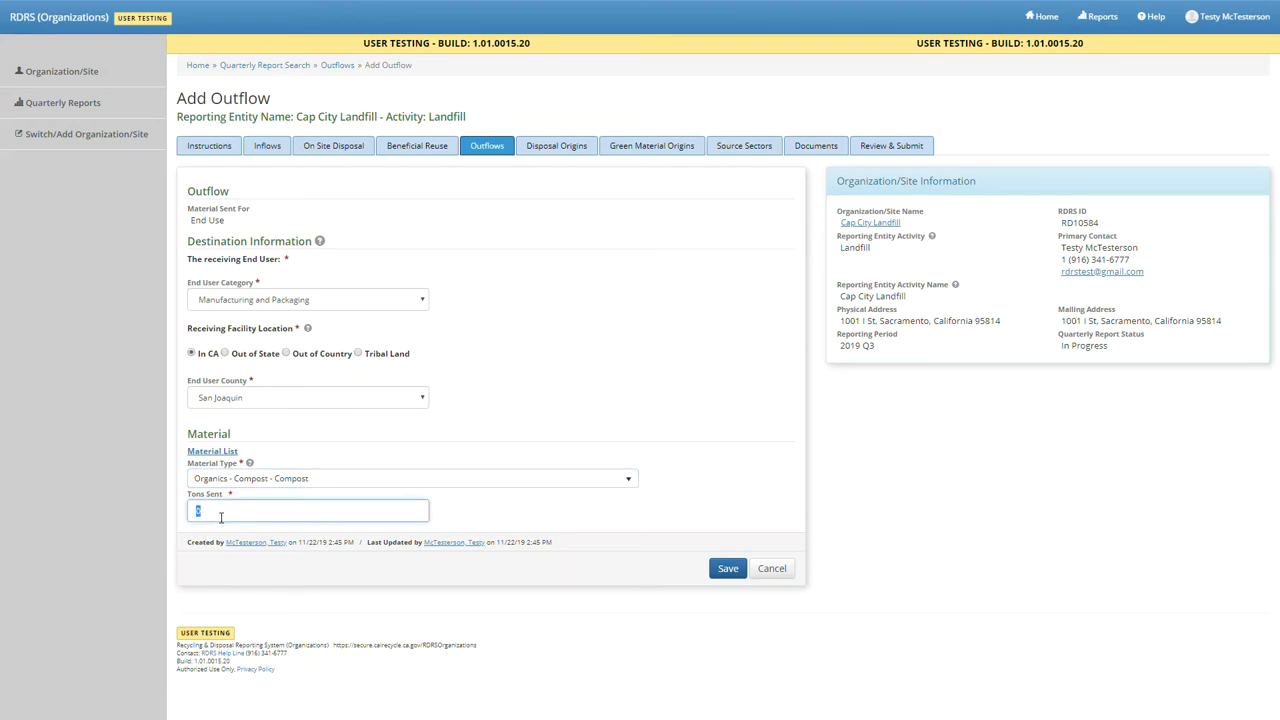
pyautogui.write('2856')
pyautogui.press('Return')
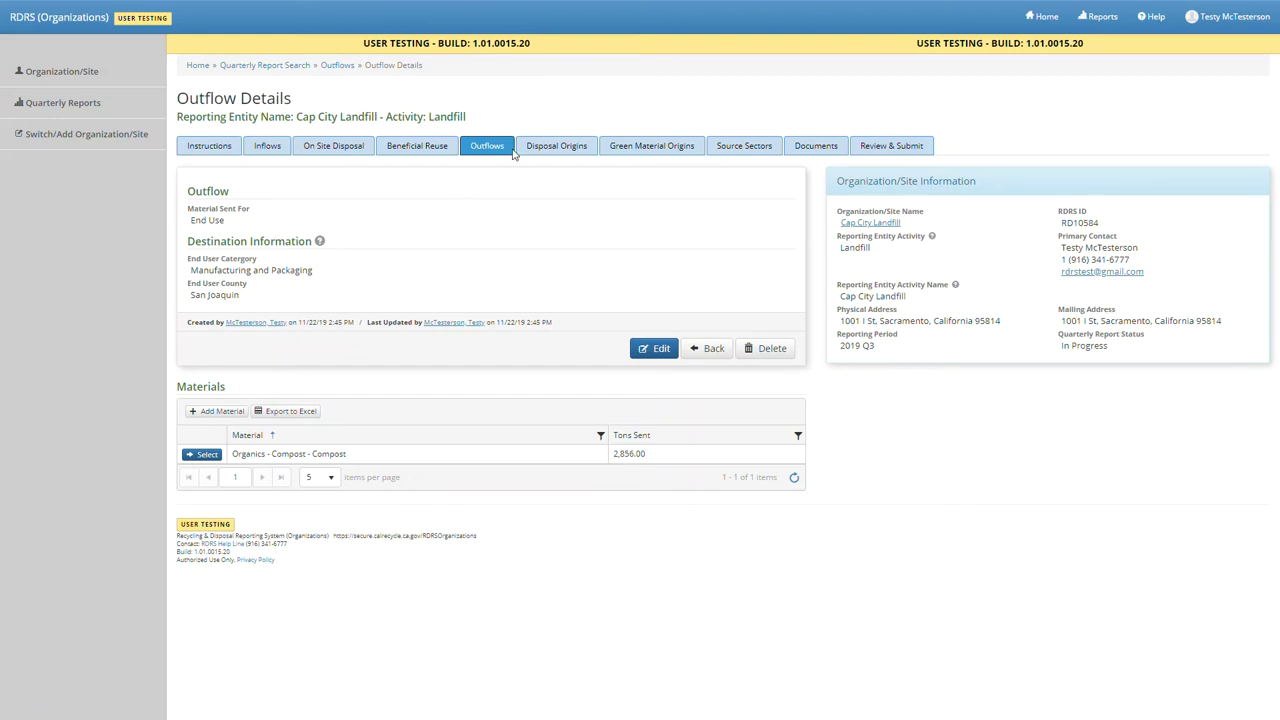
pyautogui.click(527, 157)
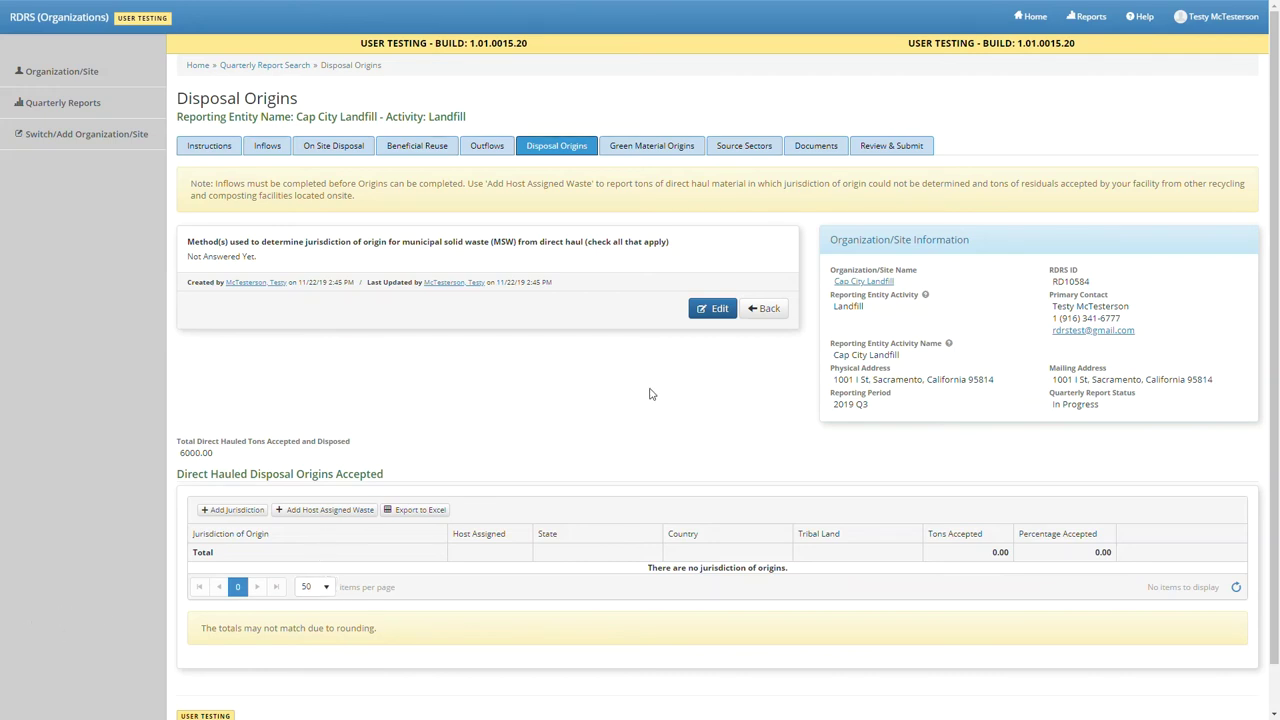
# - Add asking jurisdiction at the gate as a disposal-origin determination method and save
pyautogui.click(706, 311)
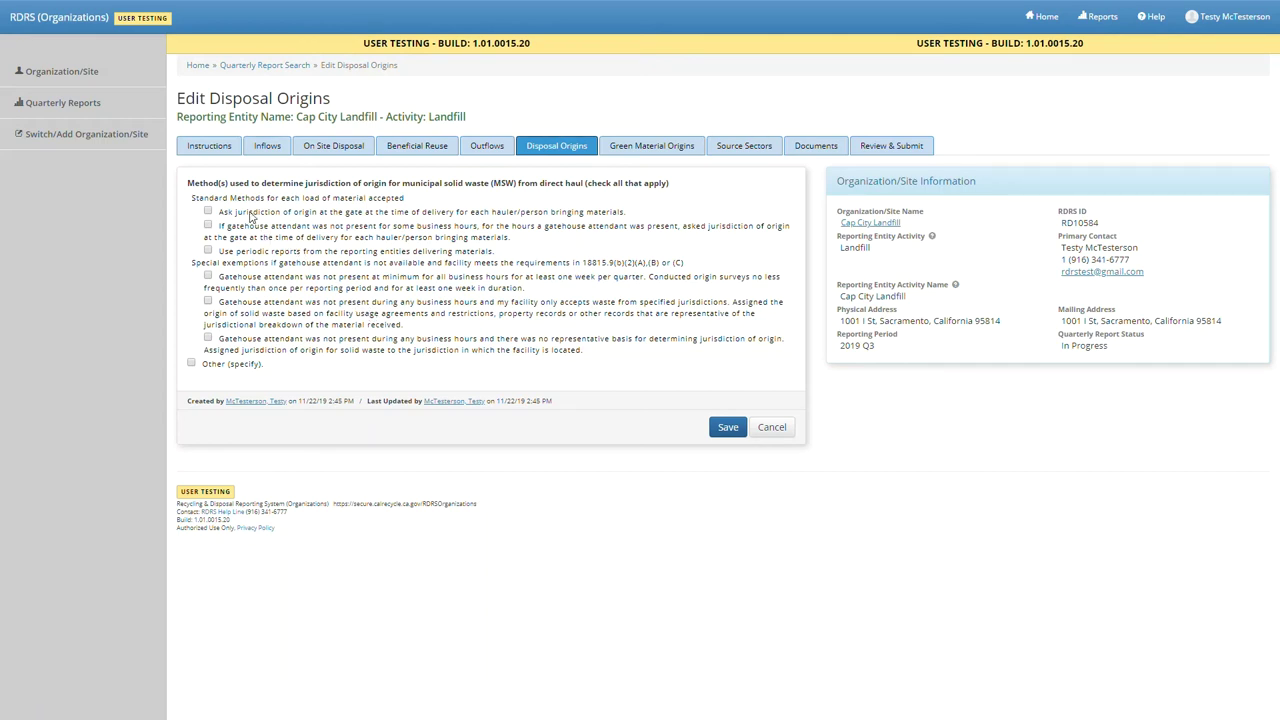
pyautogui.click(251, 216)
pyautogui.click(722, 430)
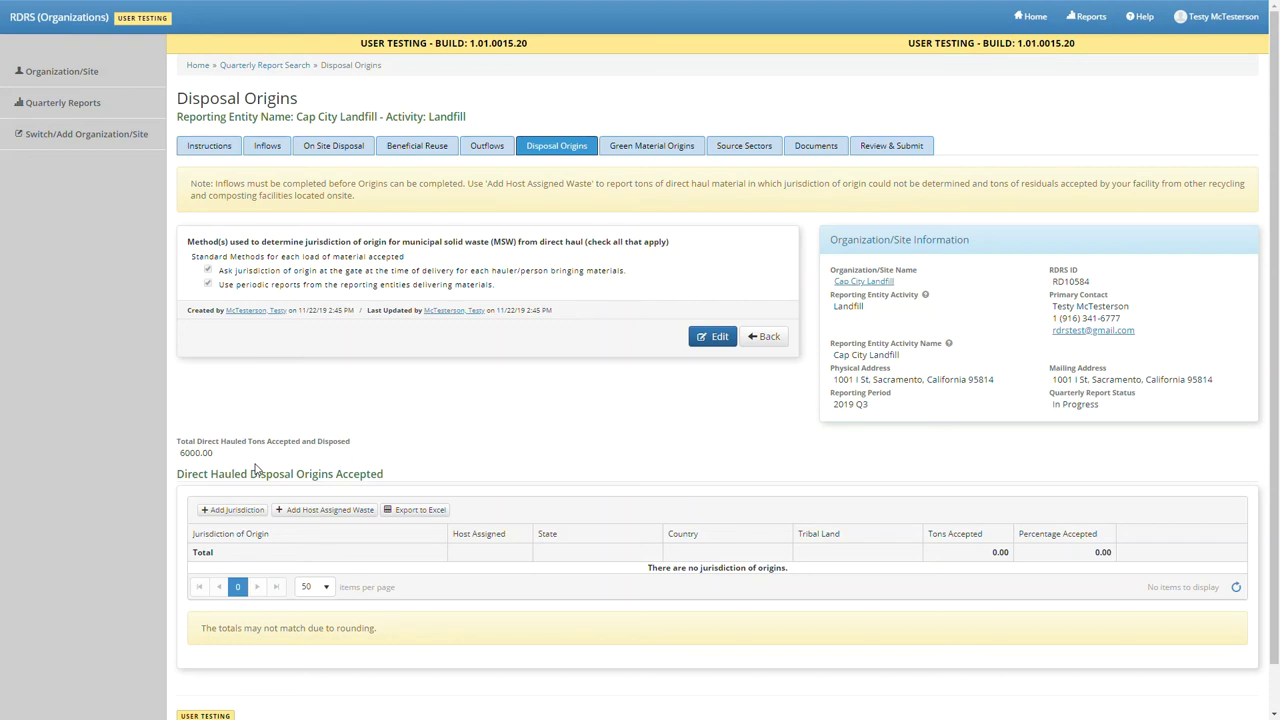
pyautogui.scroll(-1, 258, 470)
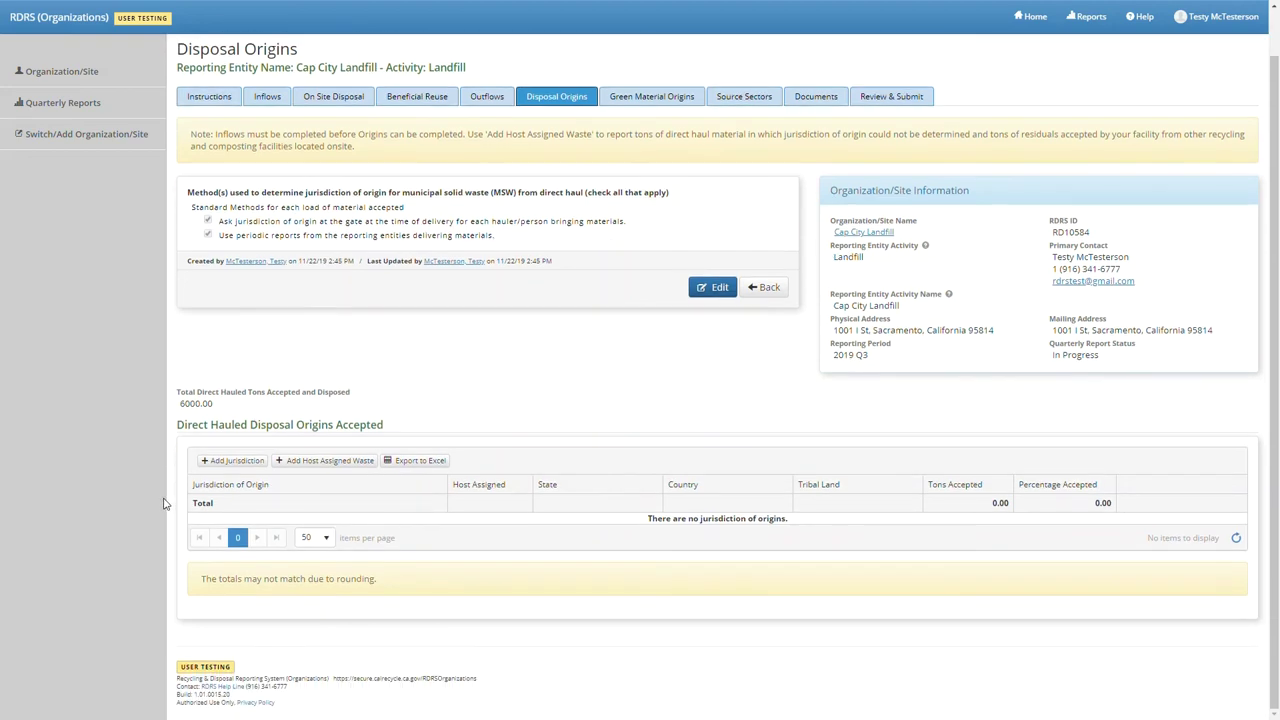
# - Add a host-assigned Sacramento, California origin row with 1000 tons accepted
pyautogui.click(296, 466)
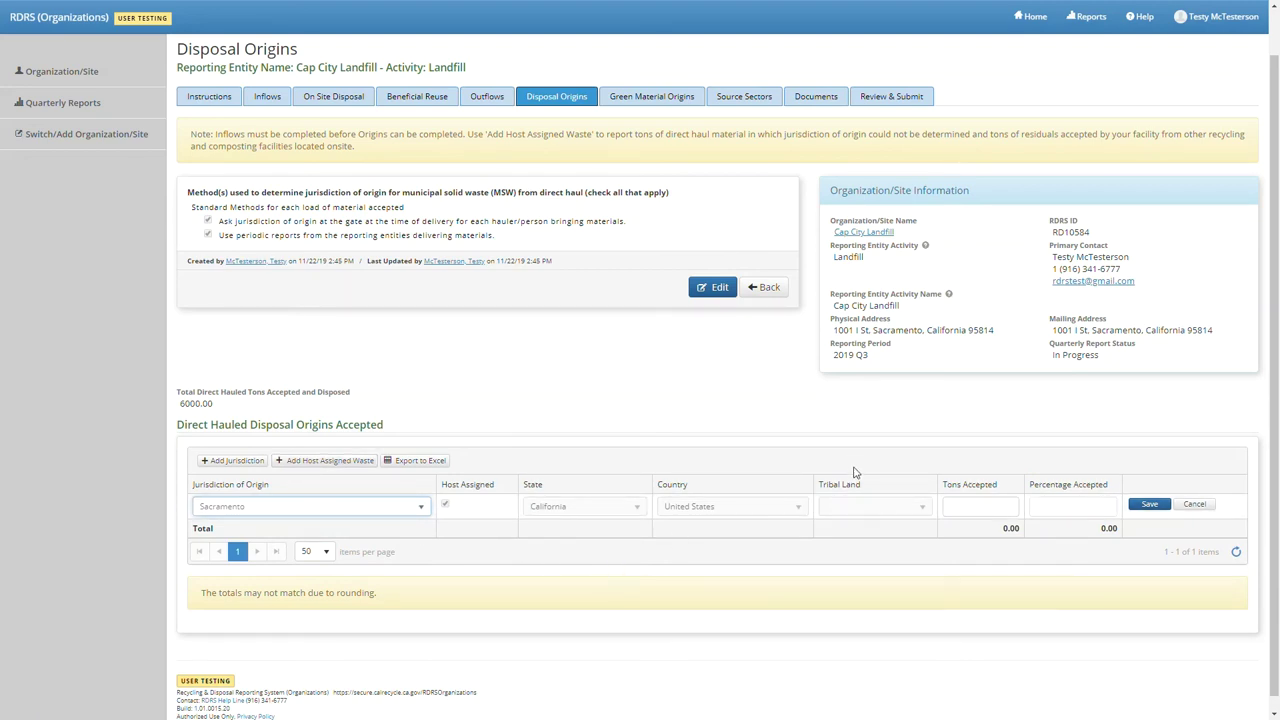
pyautogui.click(961, 507)
pyautogui.write('1000')
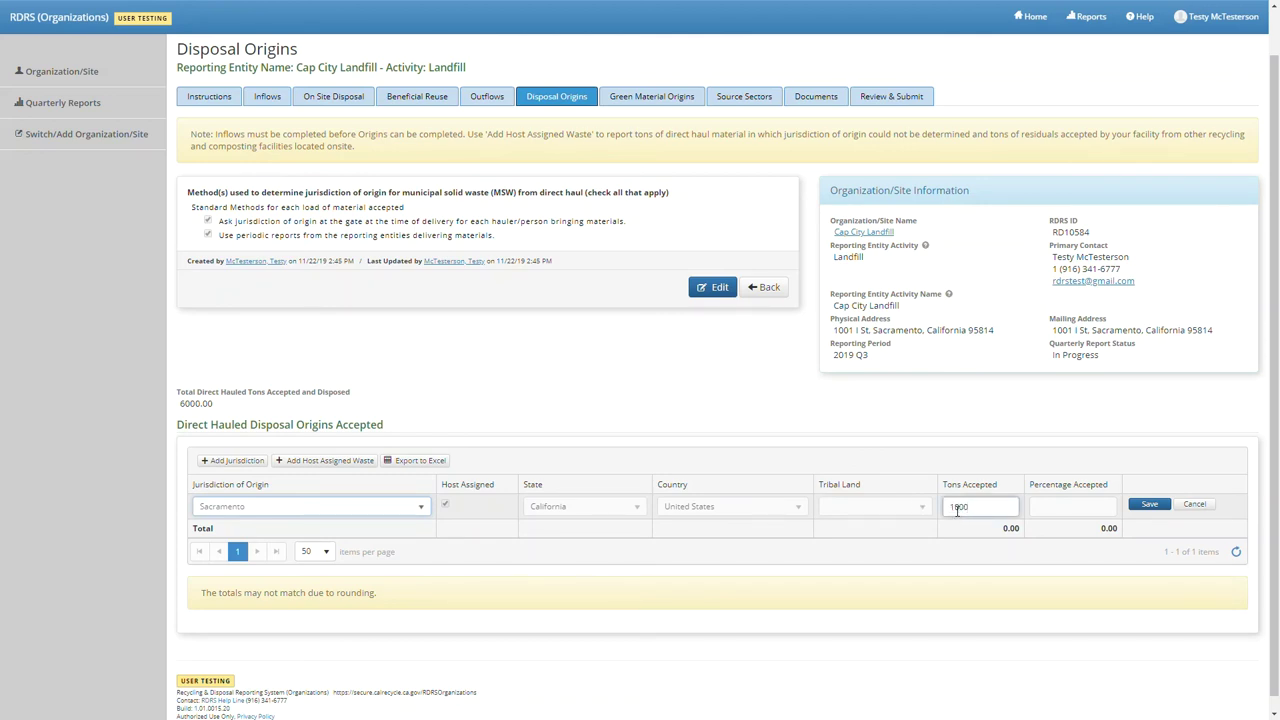
pyautogui.click(1156, 505)
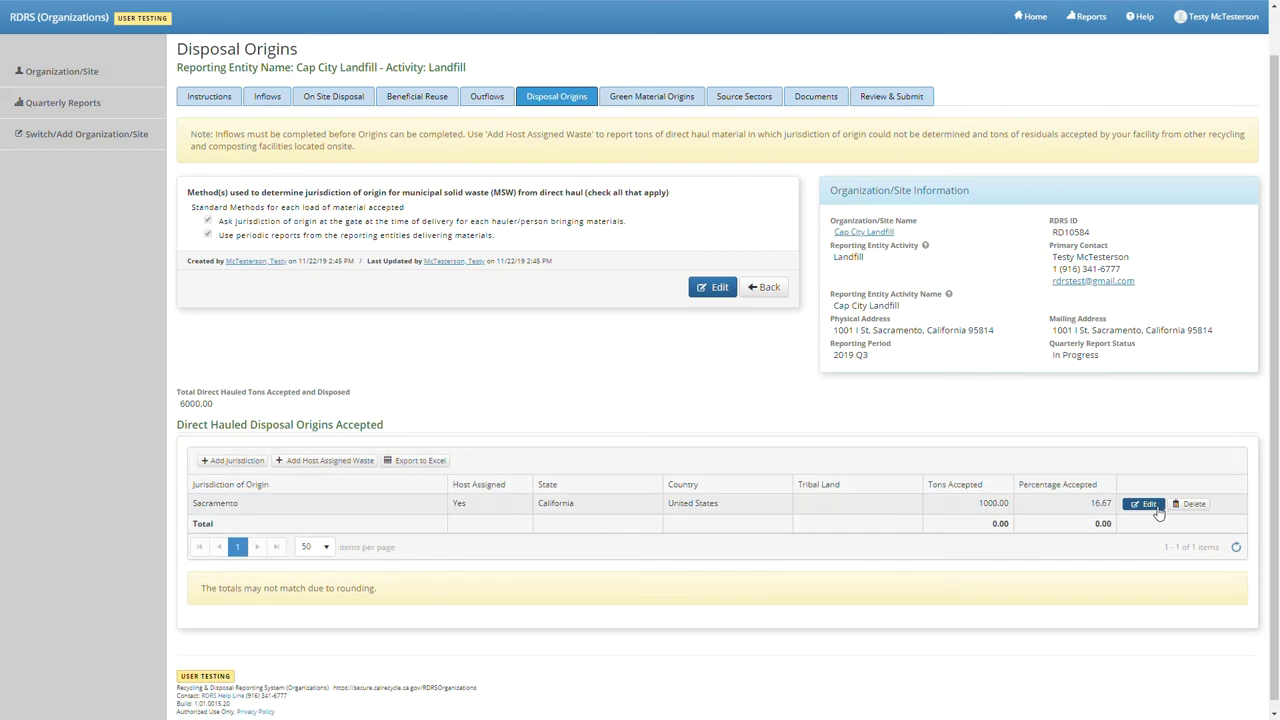
pyautogui.scroll(-2, 987, 515)
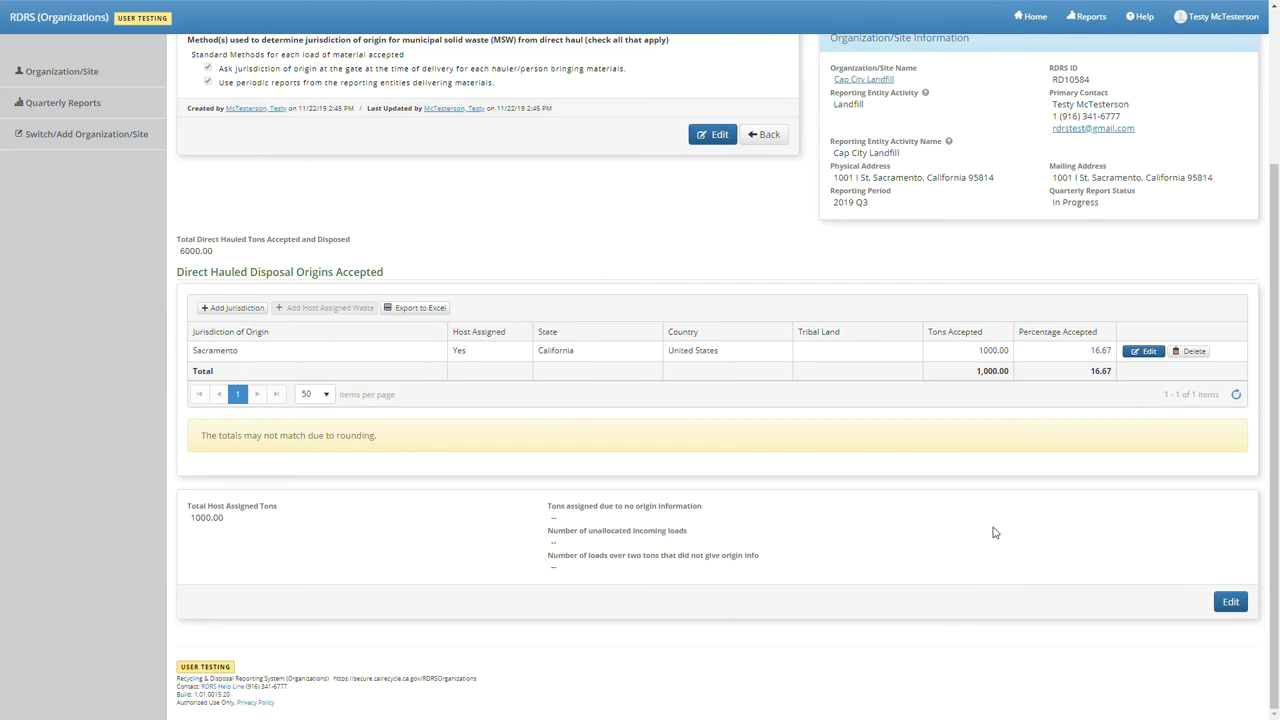
# - Allocate 1000 host-assigned tons to no origin information, with 0 unallocated loads and 0 loads over two tons
pyautogui.click(1230, 602)
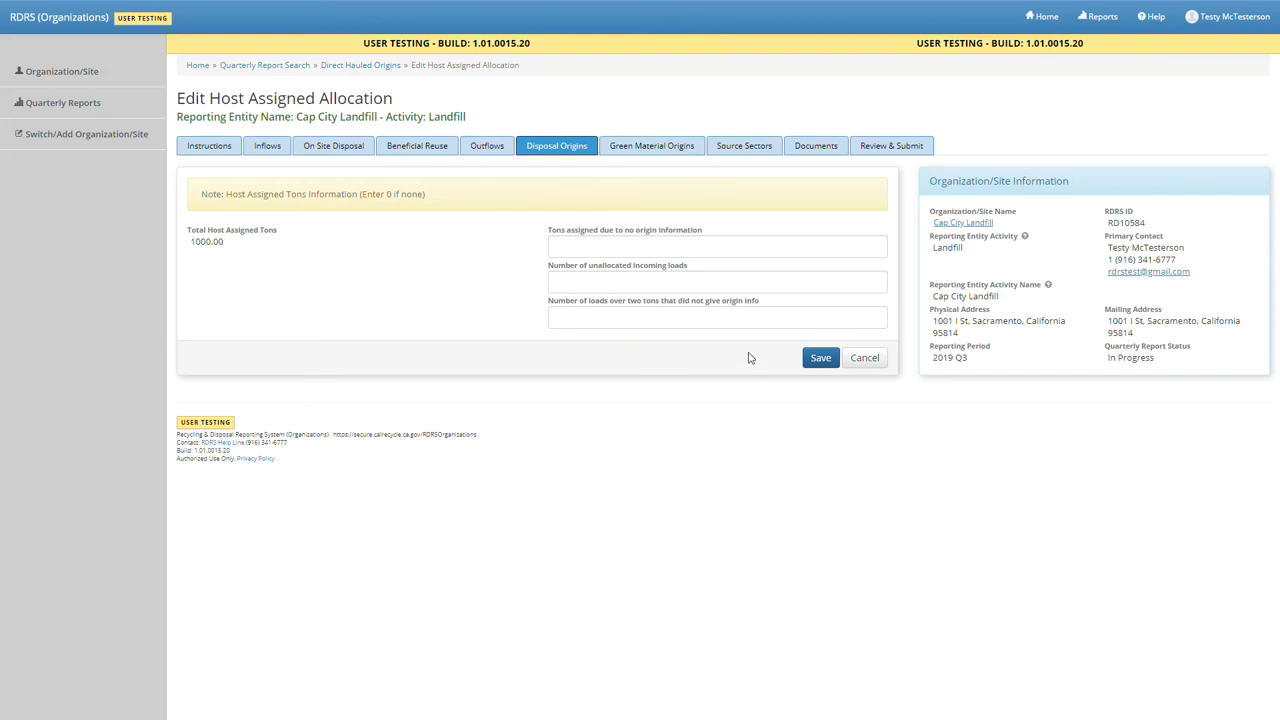
pyautogui.click(577, 253)
pyautogui.write('1000')
pyautogui.click(580, 288)
pyautogui.write('0')
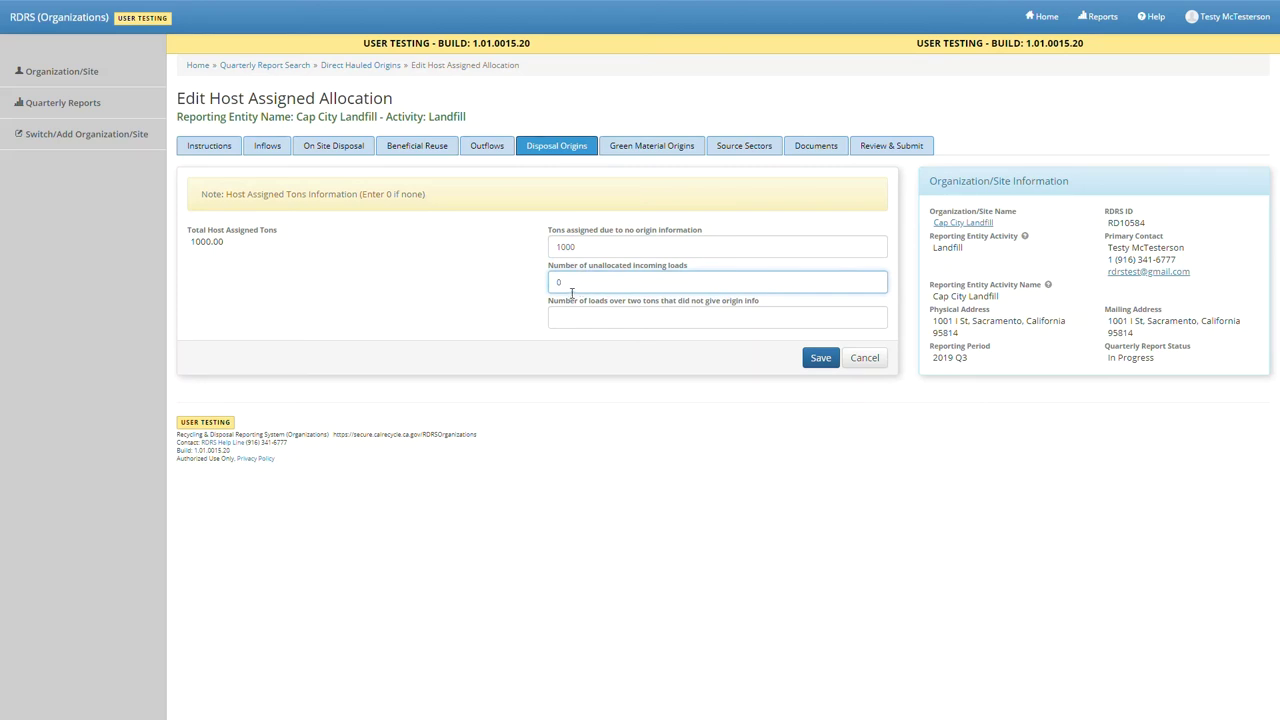
pyautogui.click(572, 321)
pyautogui.write('0')
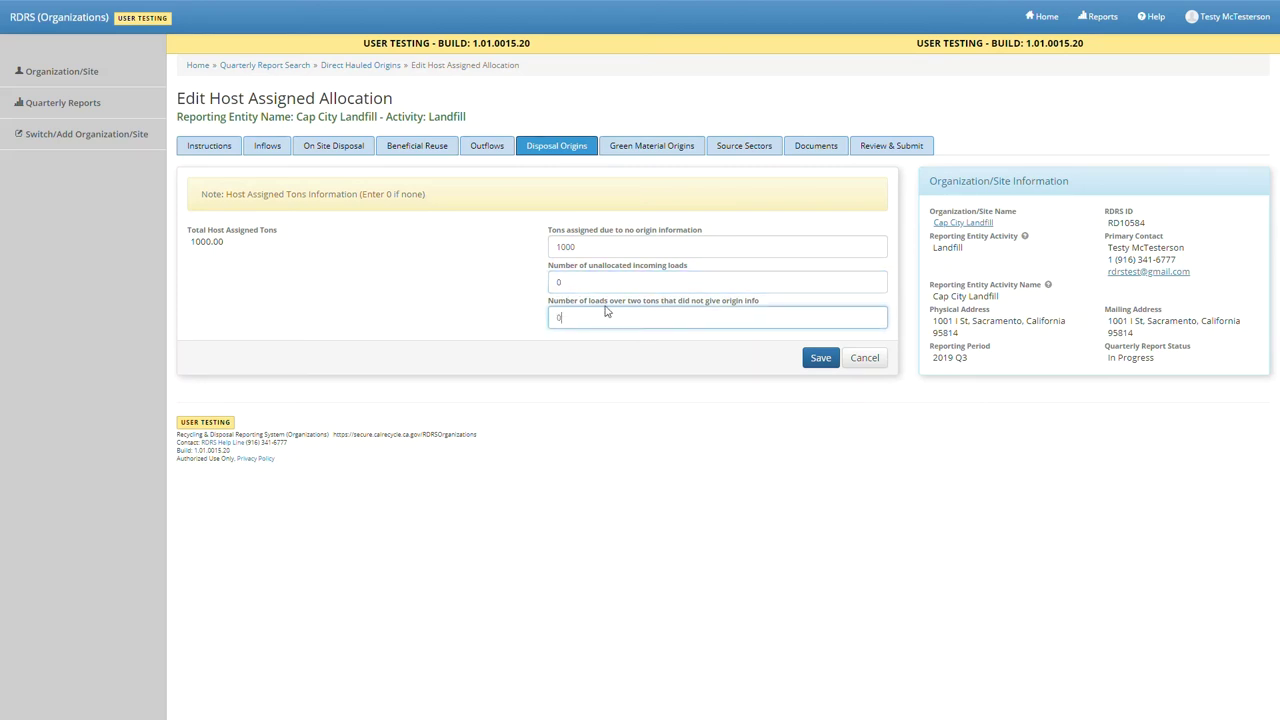
pyautogui.click(816, 358)
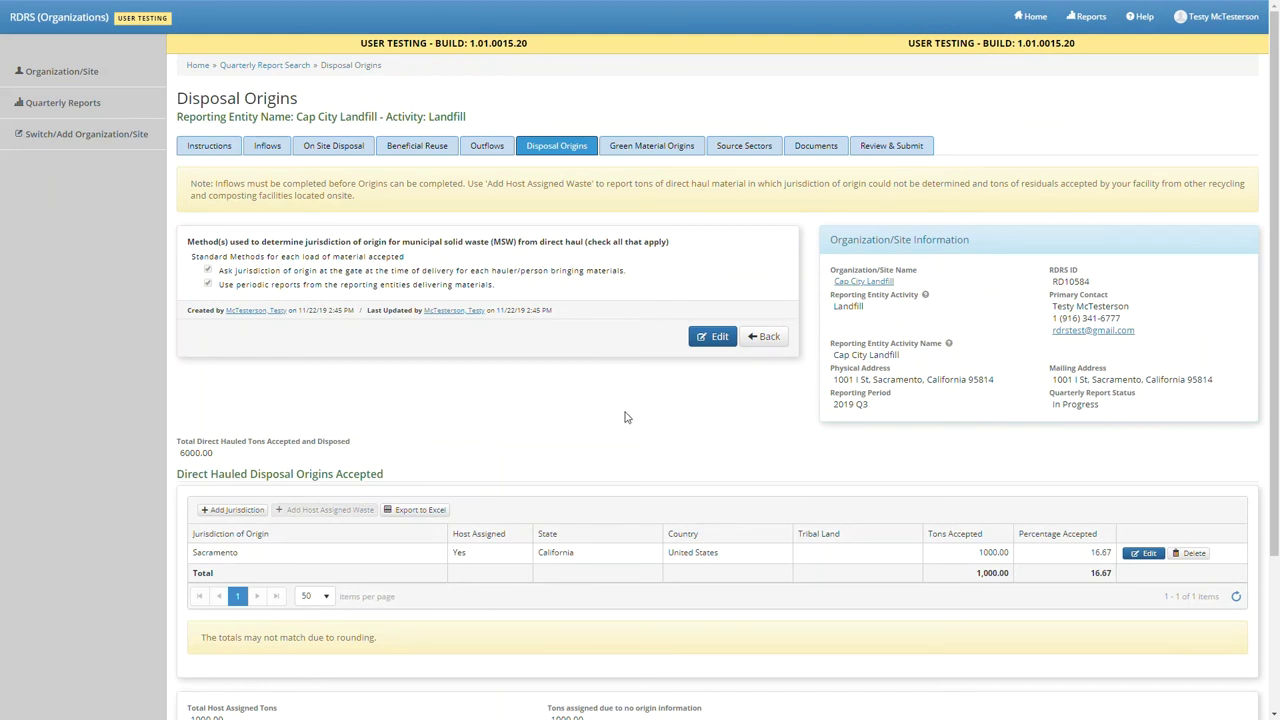
pyautogui.scroll(-3, 626, 418)
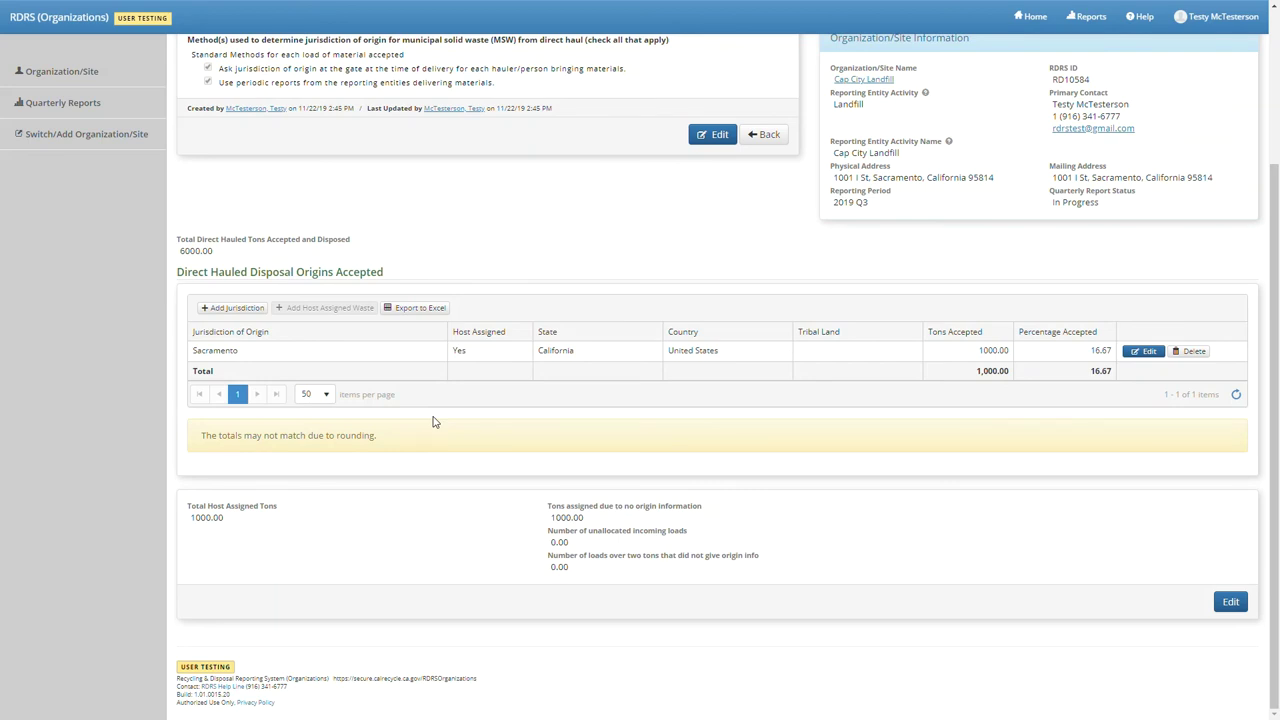
# - Add Sacramento-Unincorporated as a disposal origin jurisdiction with 4000 tons accepted
pyautogui.click(236, 308)
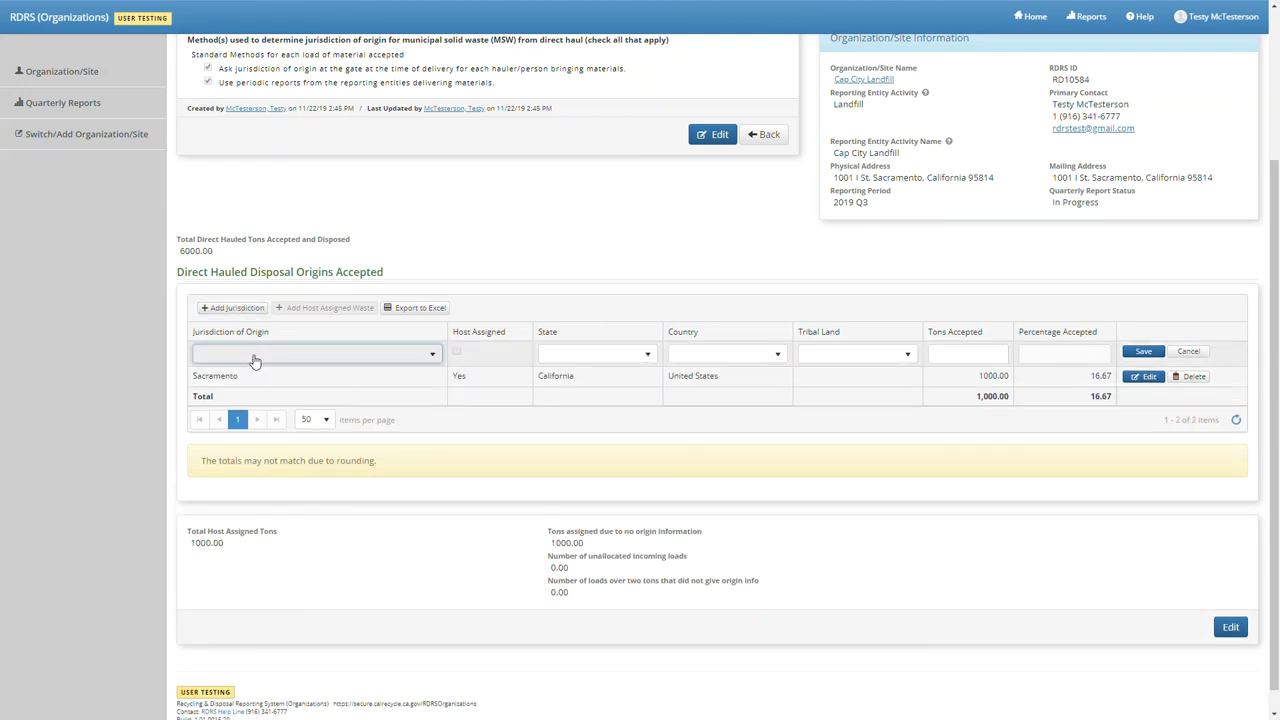
pyautogui.click(256, 361)
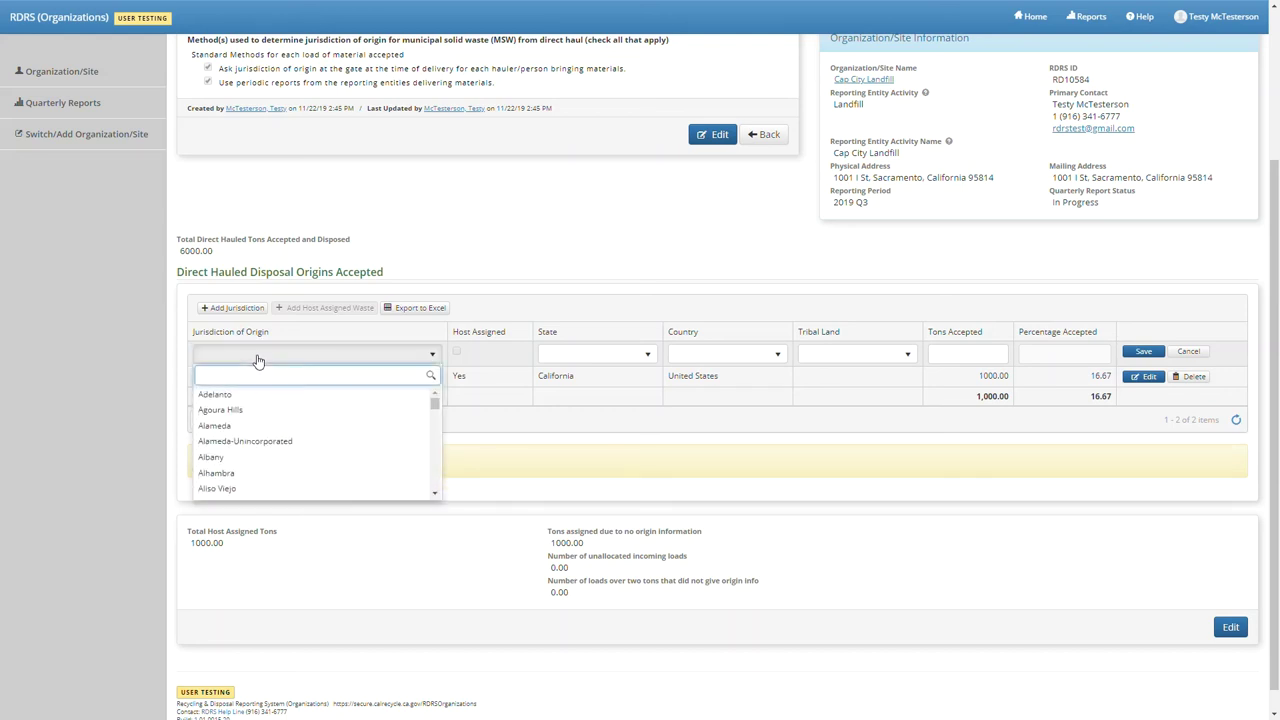
pyautogui.write('sacra')
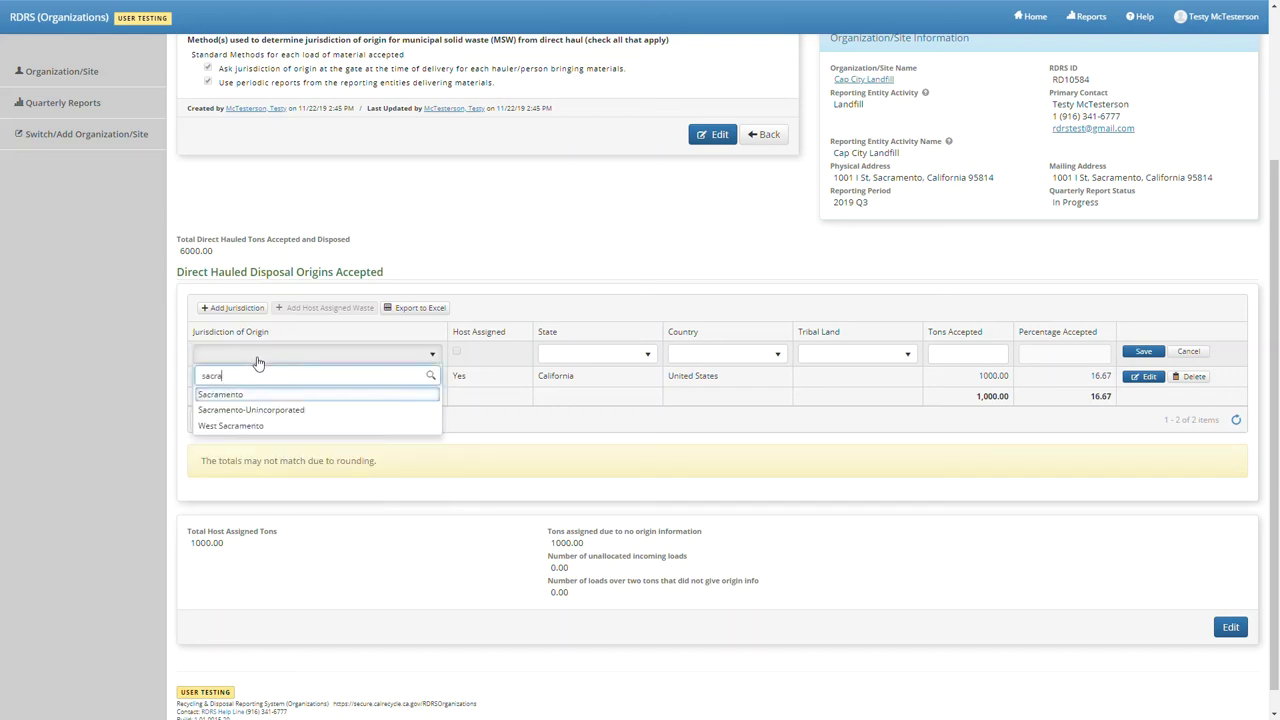
pyautogui.click(257, 410)
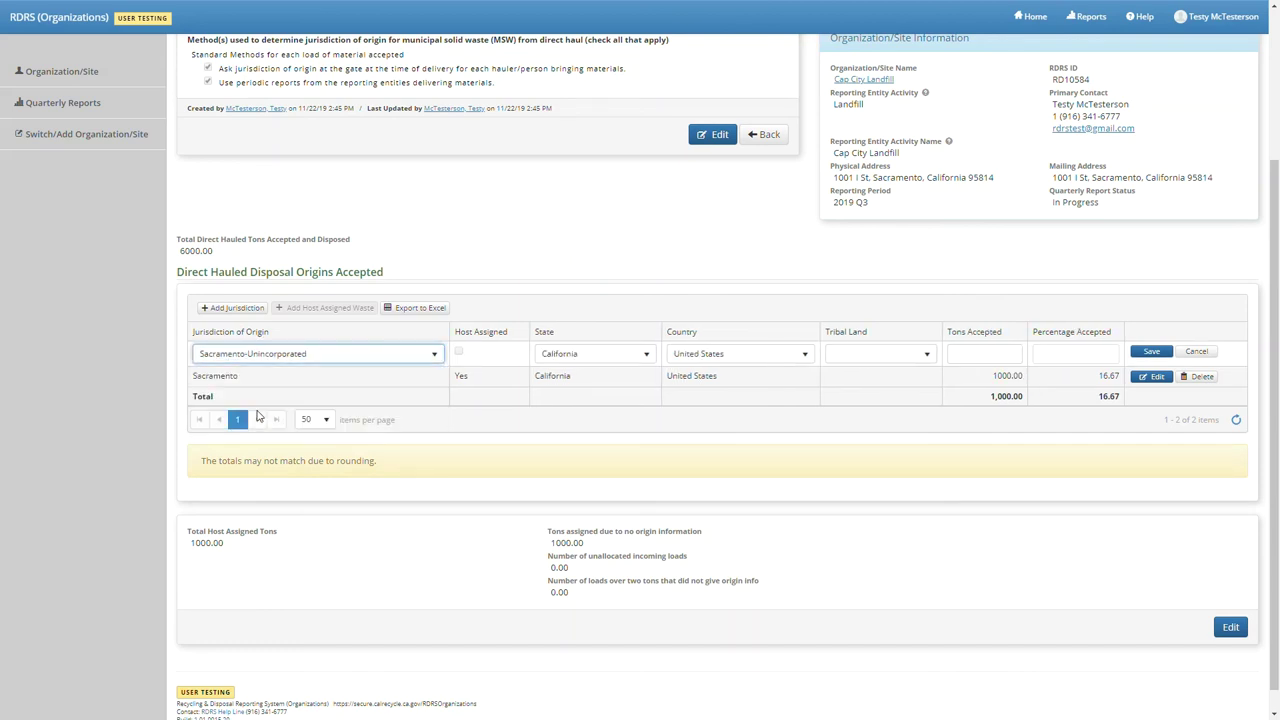
pyautogui.click(990, 358)
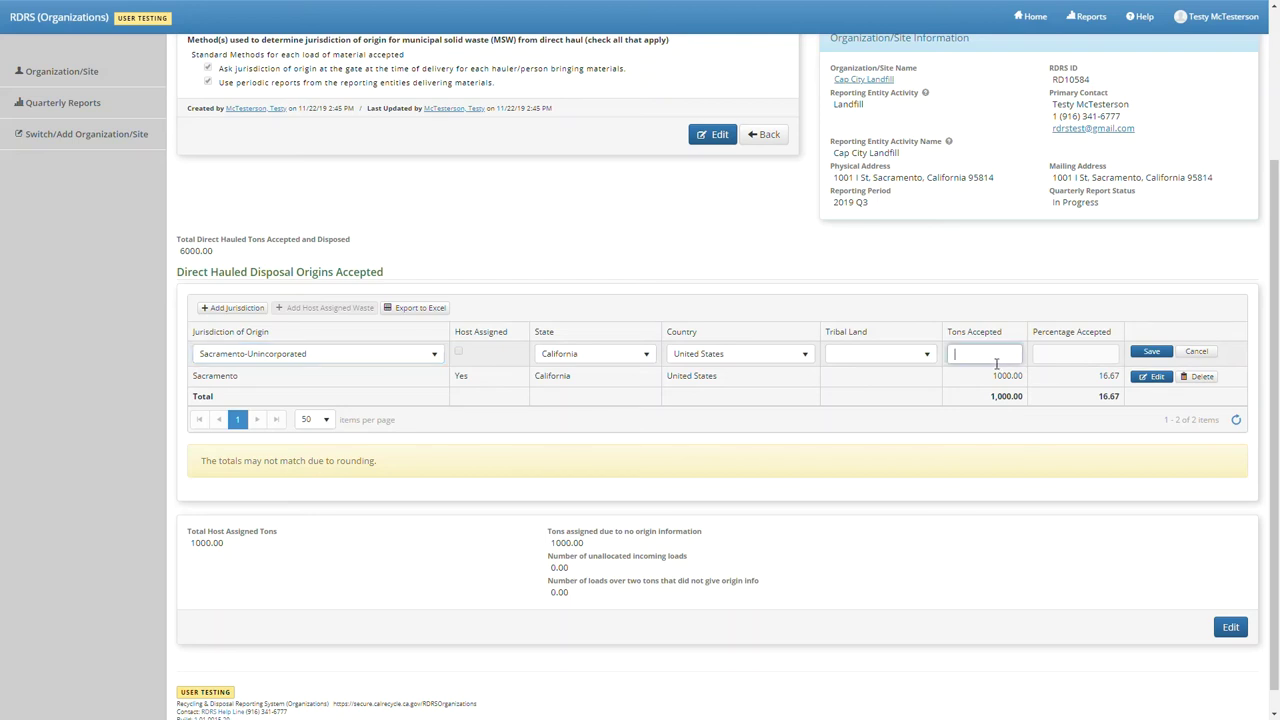
pyautogui.write('4000')
pyautogui.click(1151, 351)
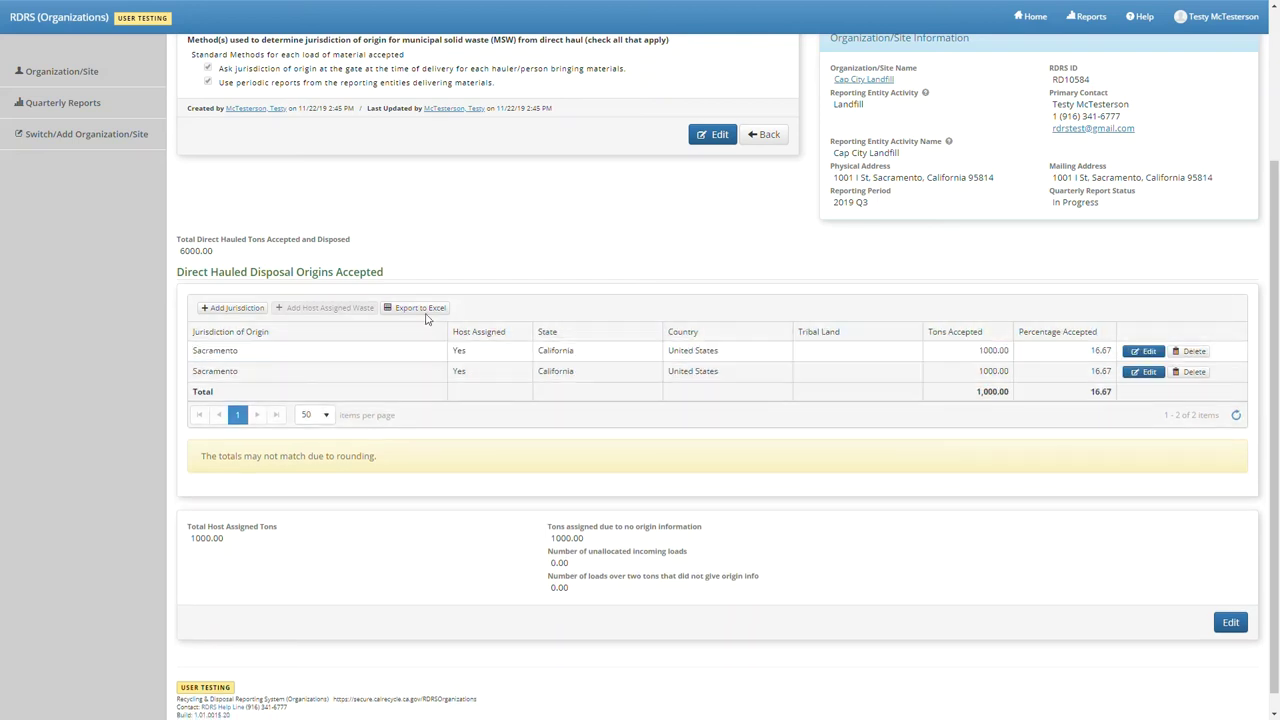
# - Add Butte County Regional Waste Management Authority as a disposal origin with 1000 tons accepted
pyautogui.click(212, 309)
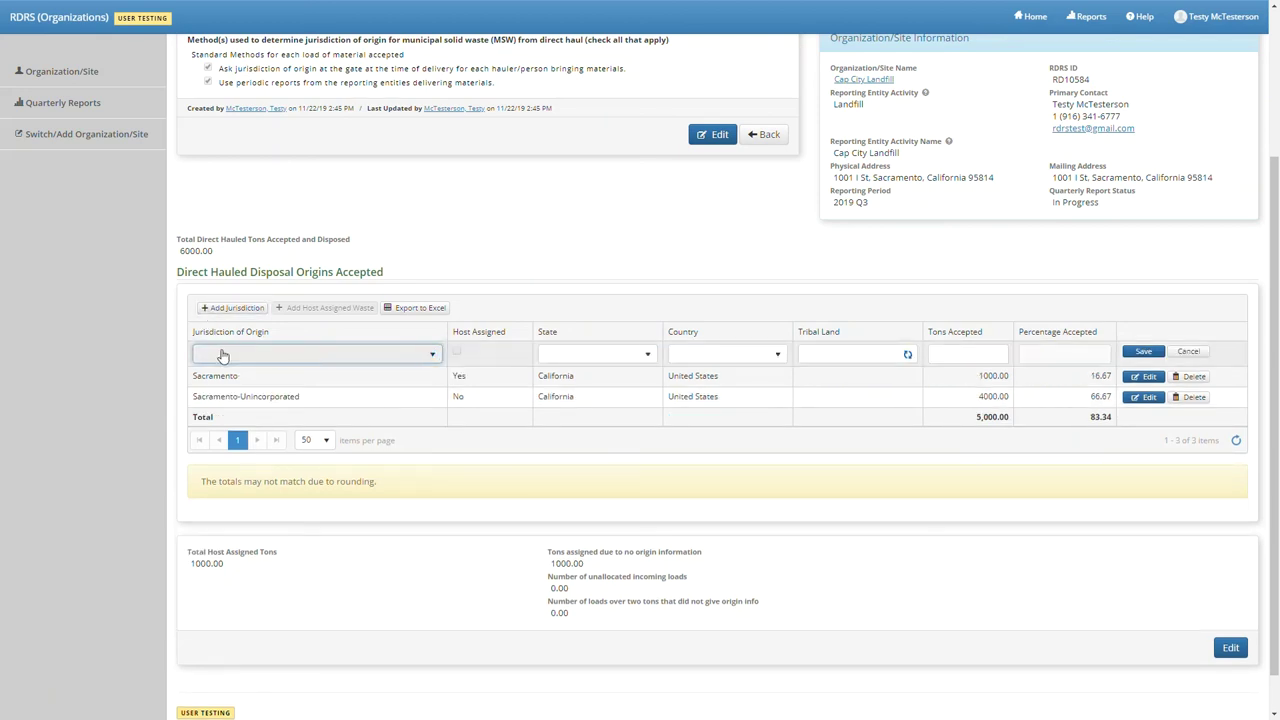
pyautogui.click(223, 355)
pyautogui.write('butte')
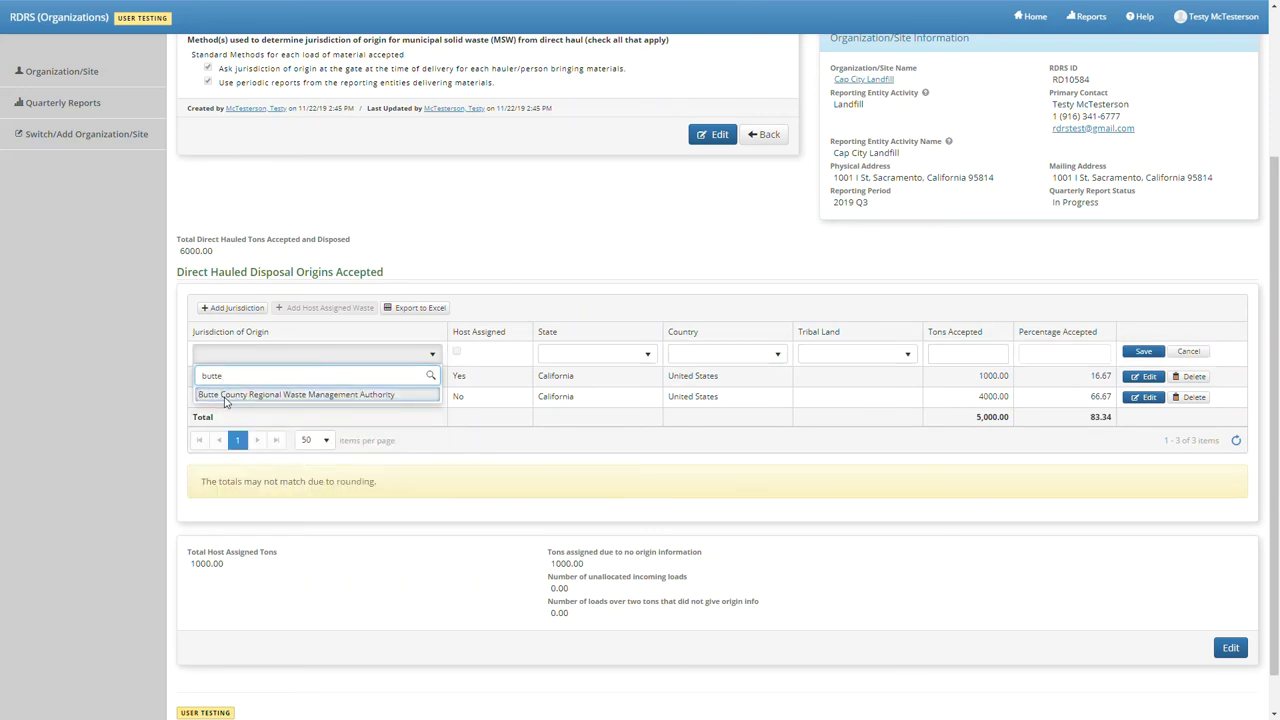
pyautogui.click(226, 396)
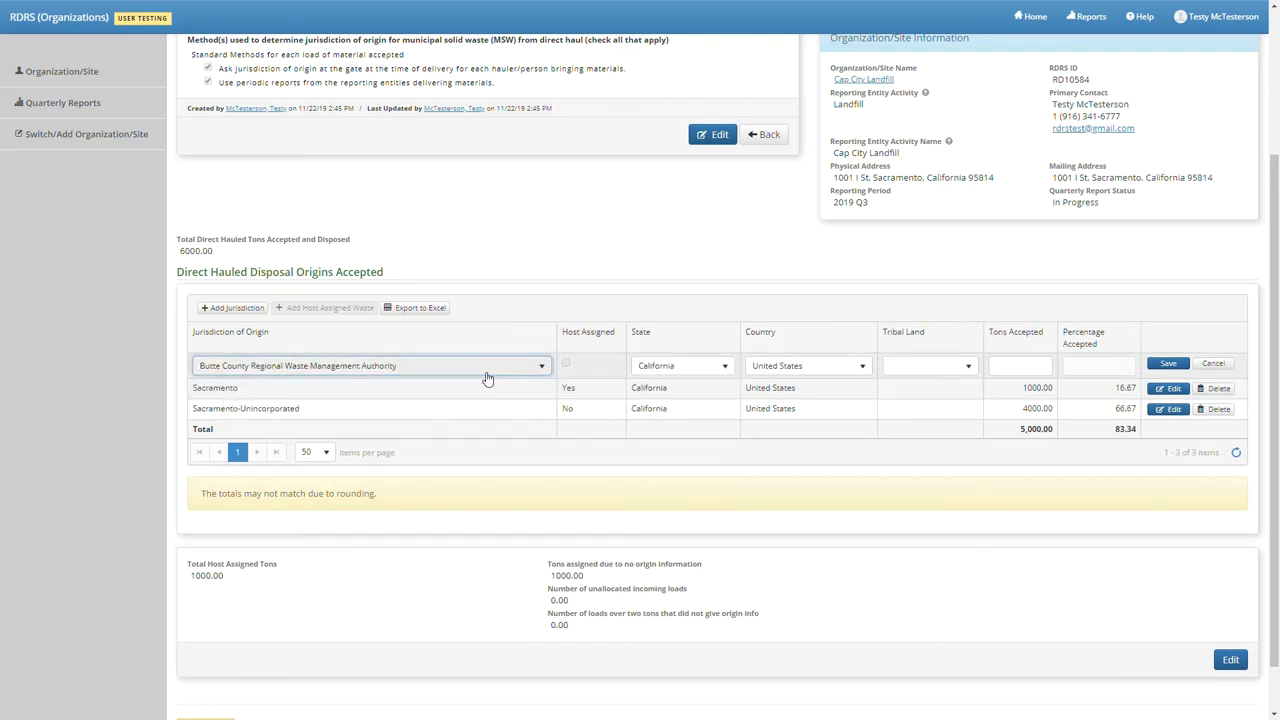
pyautogui.click(1007, 372)
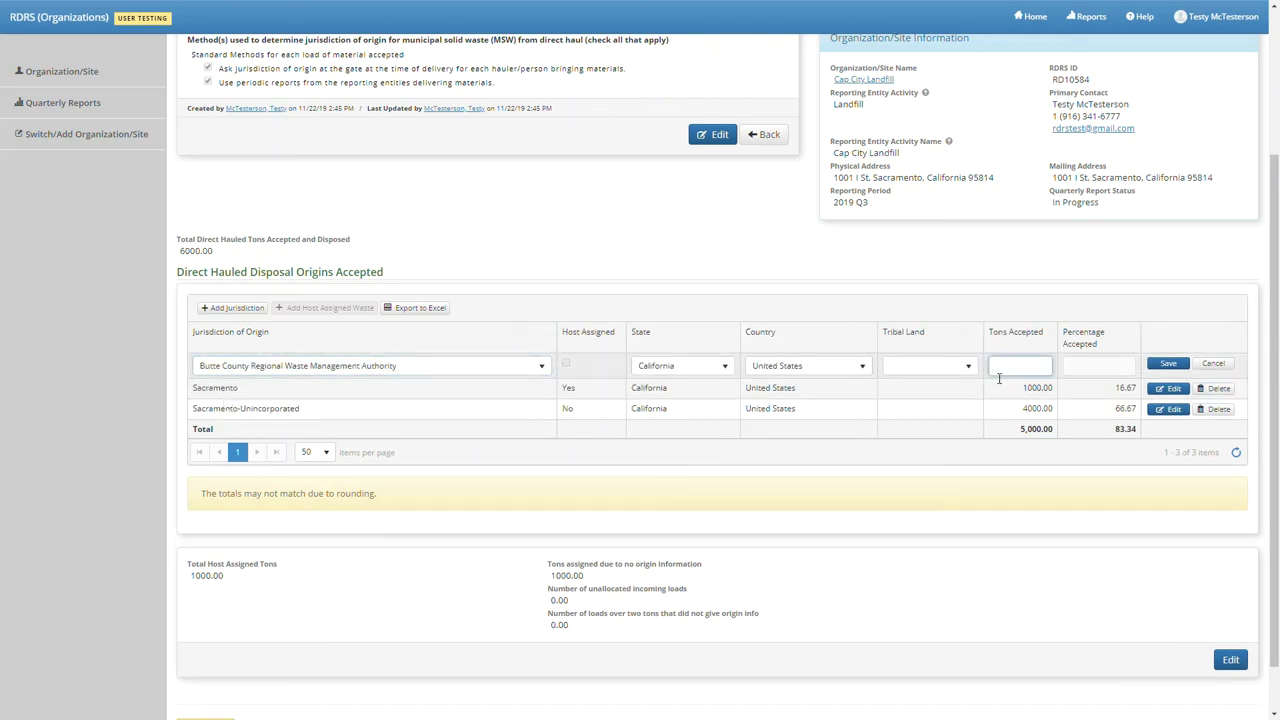
pyautogui.write('1000')
pyautogui.click(1166, 363)
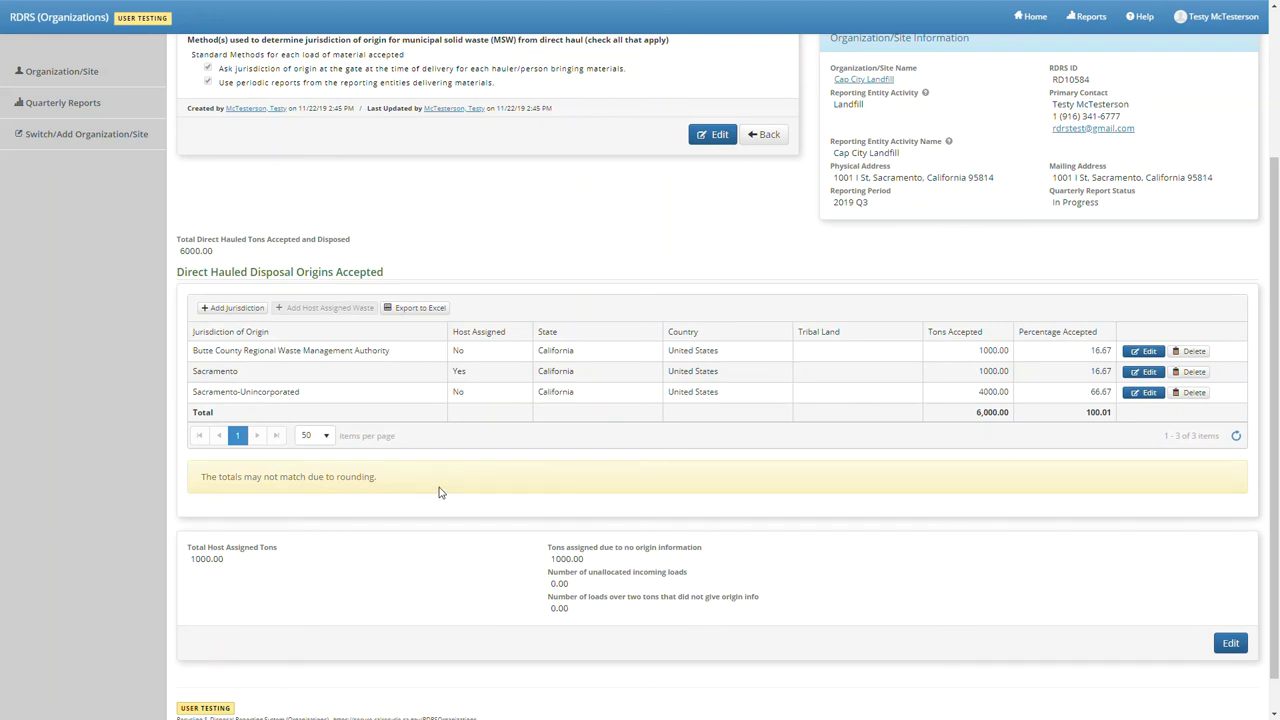
pyautogui.scroll(3, 438, 492)
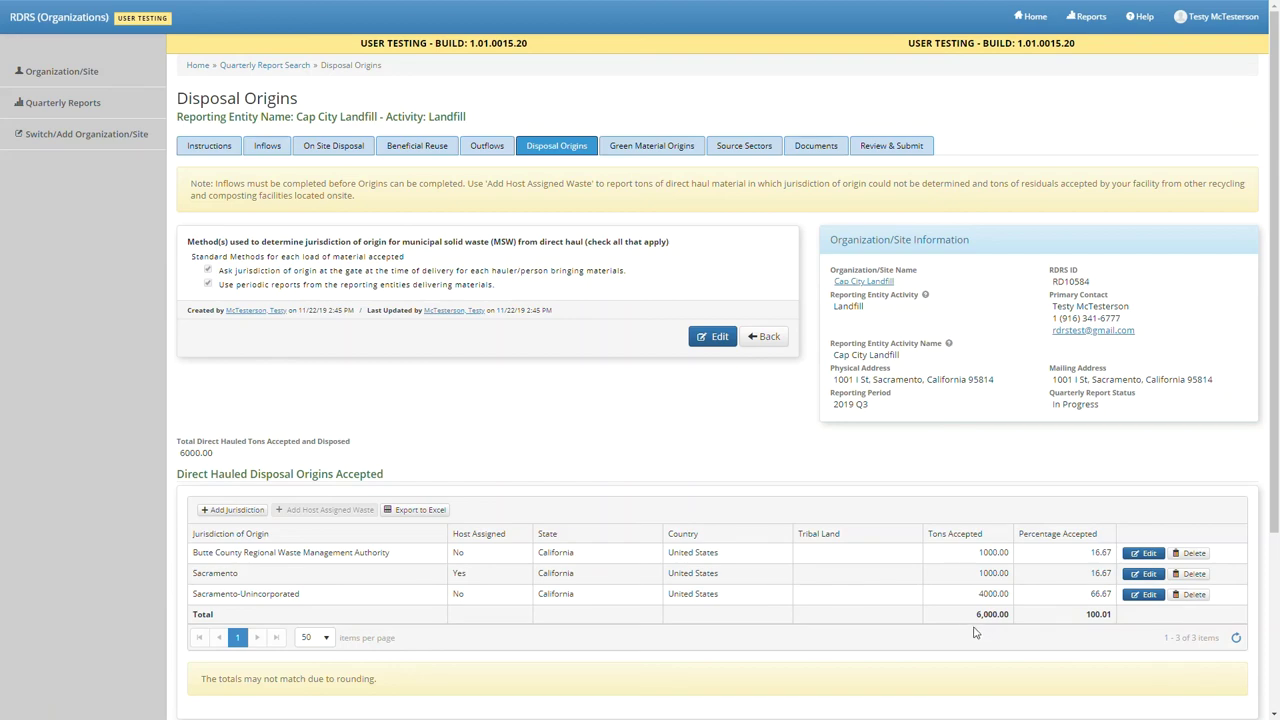
pyautogui.scroll(-3, 975, 632)
pyautogui.scroll(3, 974, 705)
# - On Green Material Origins, add periodic reports from delivering entities as a determination method
pyautogui.click(677, 148)
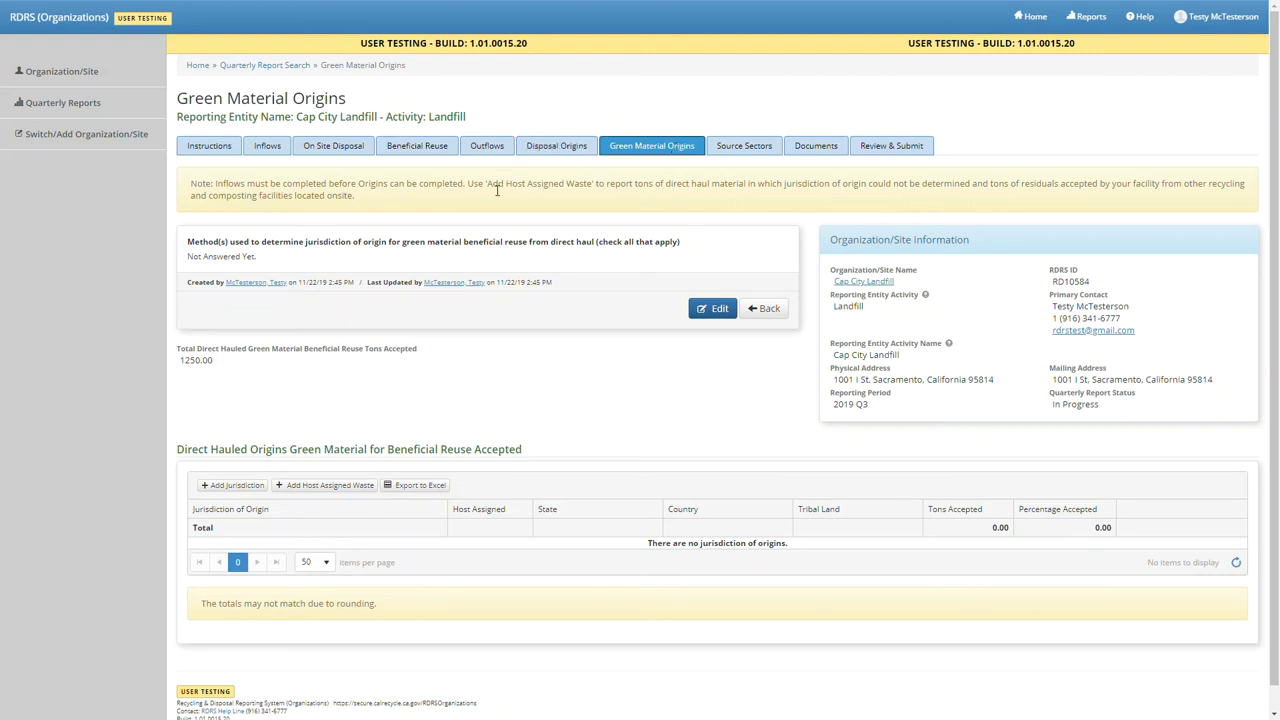
pyautogui.click(712, 309)
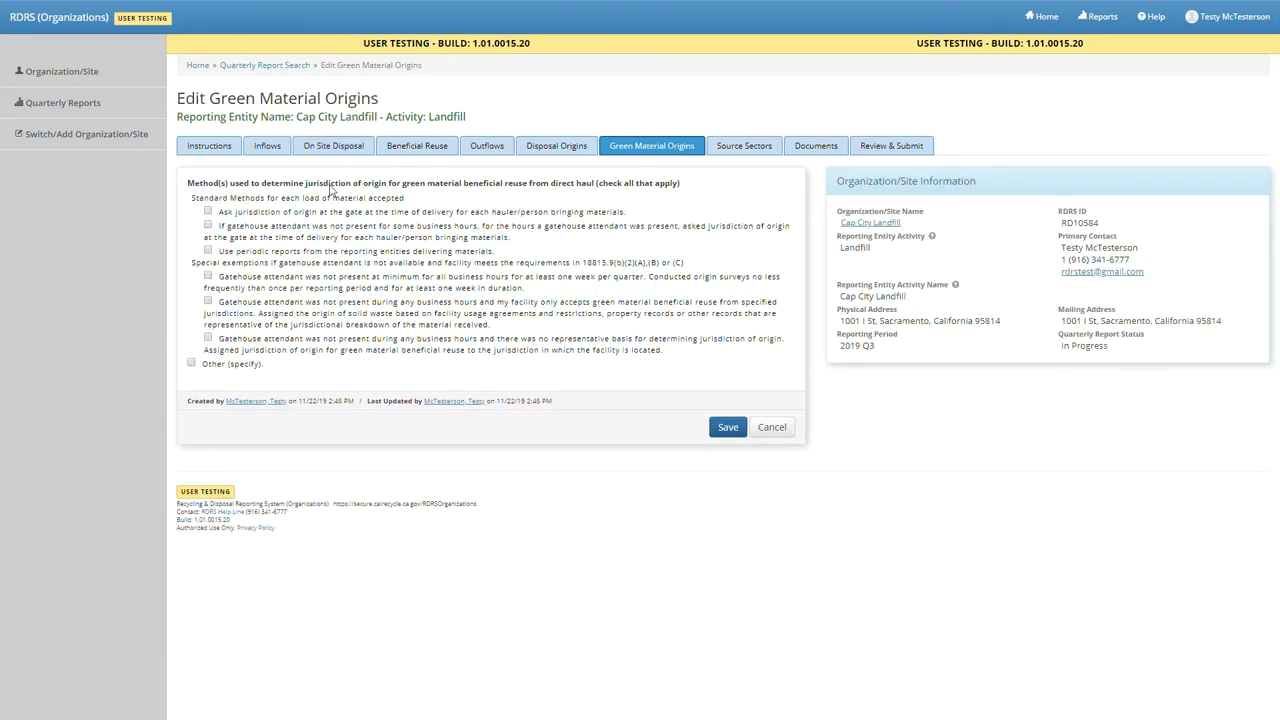
pyautogui.click(316, 251)
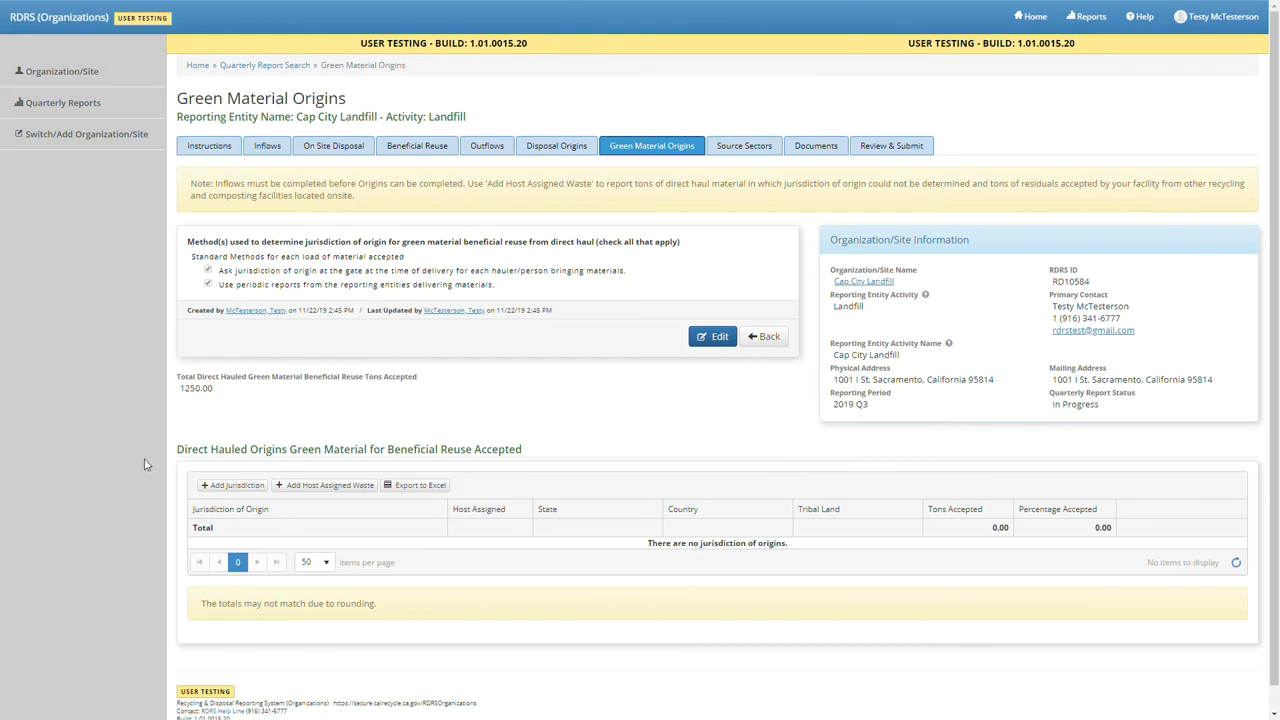
# - Add Sacramento-Unincorporated as a green material origin with 1250 tons accepted
pyautogui.click(264, 492)
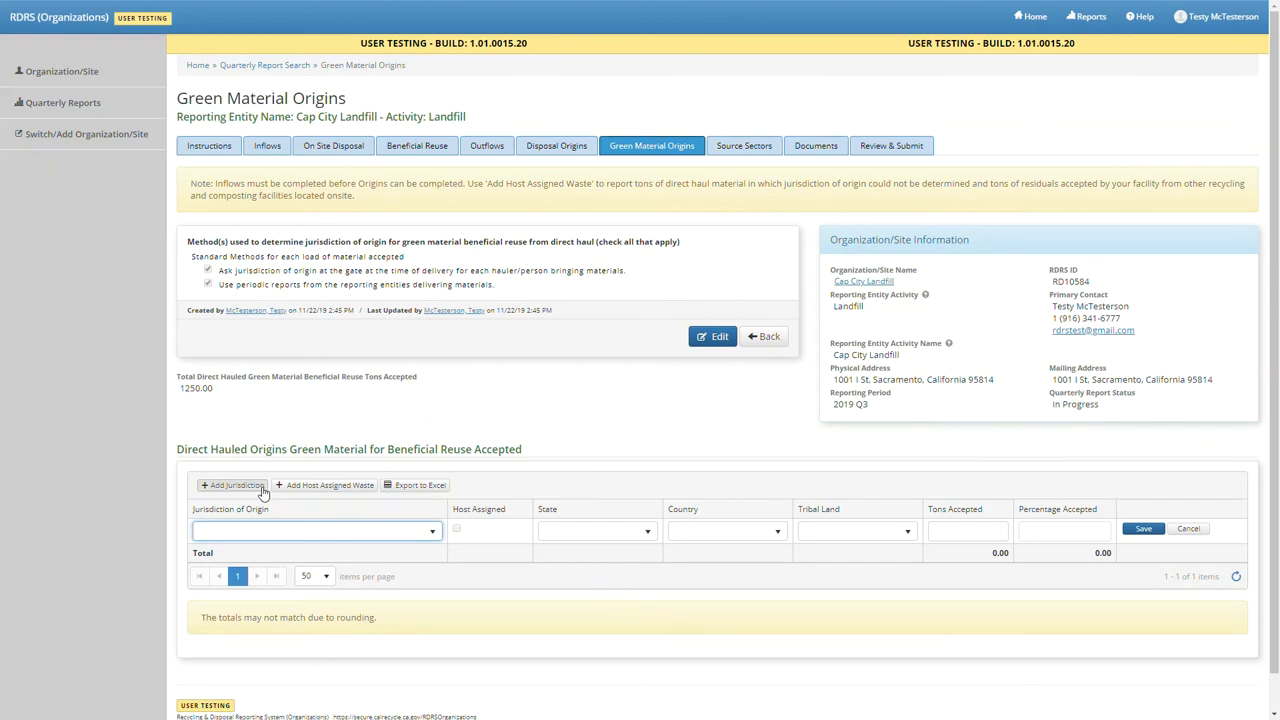
pyautogui.click(377, 541)
pyautogui.write('sacra')
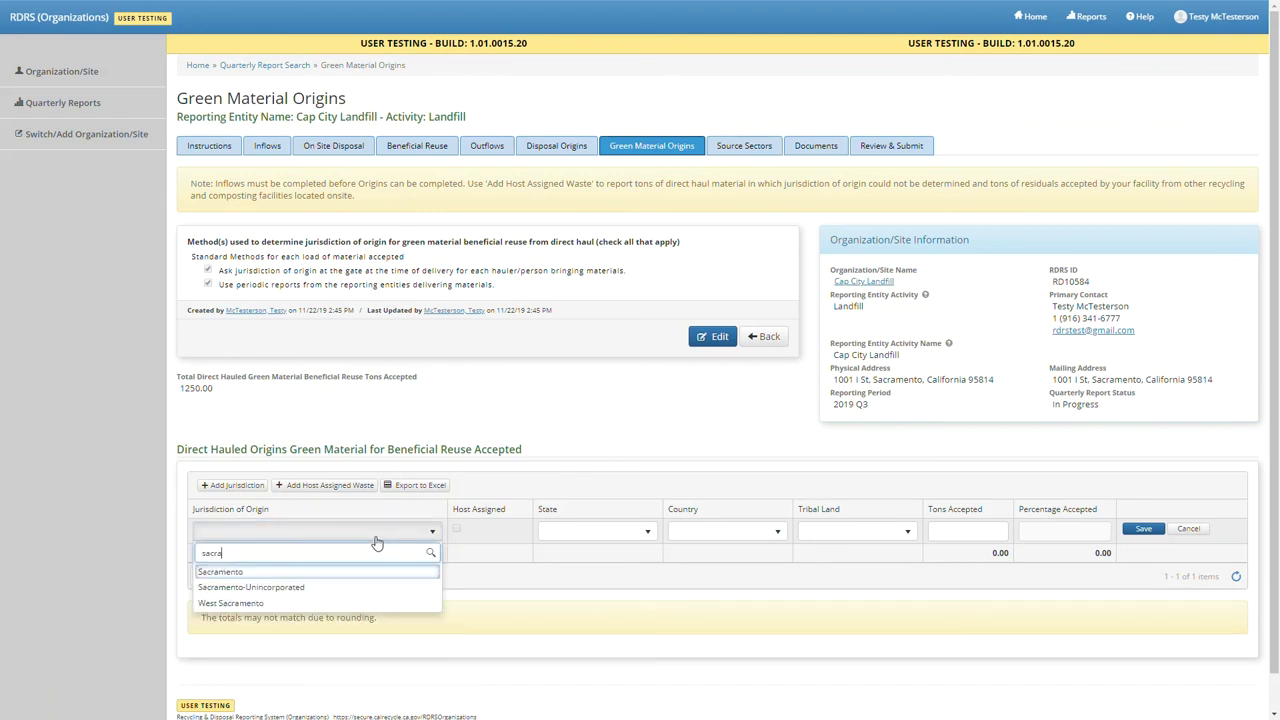
pyautogui.click(345, 587)
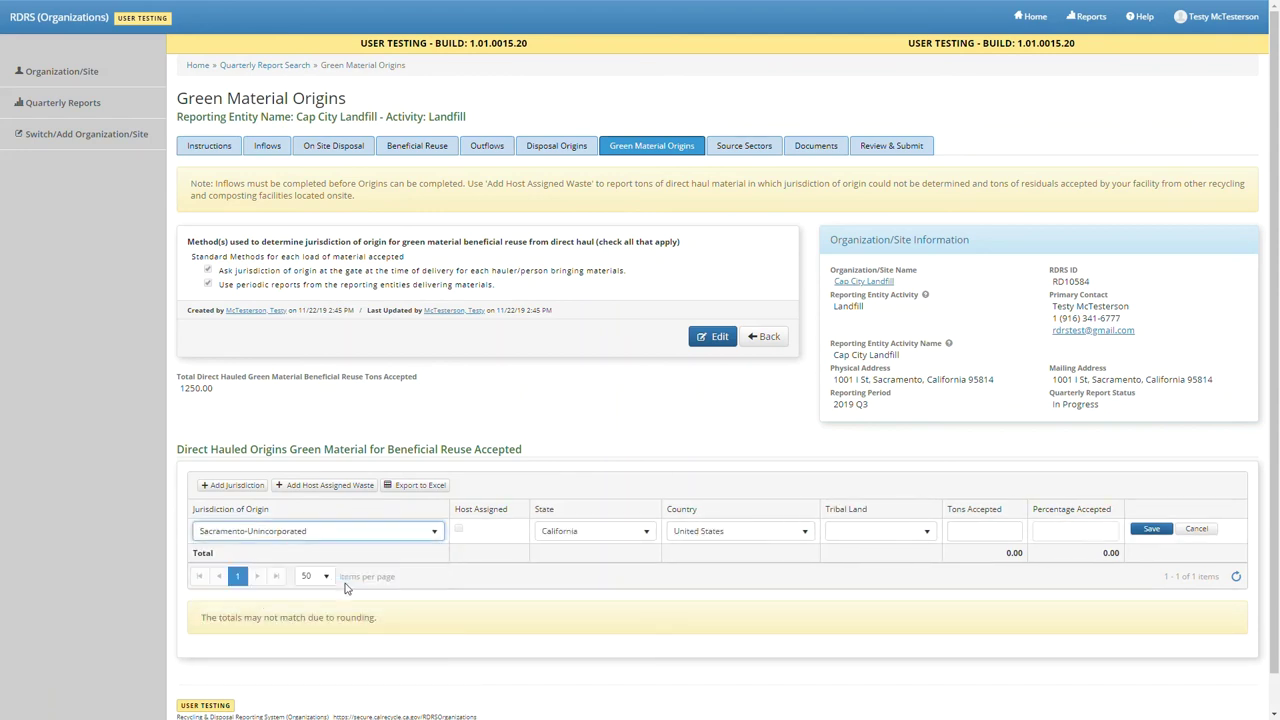
pyautogui.click(988, 532)
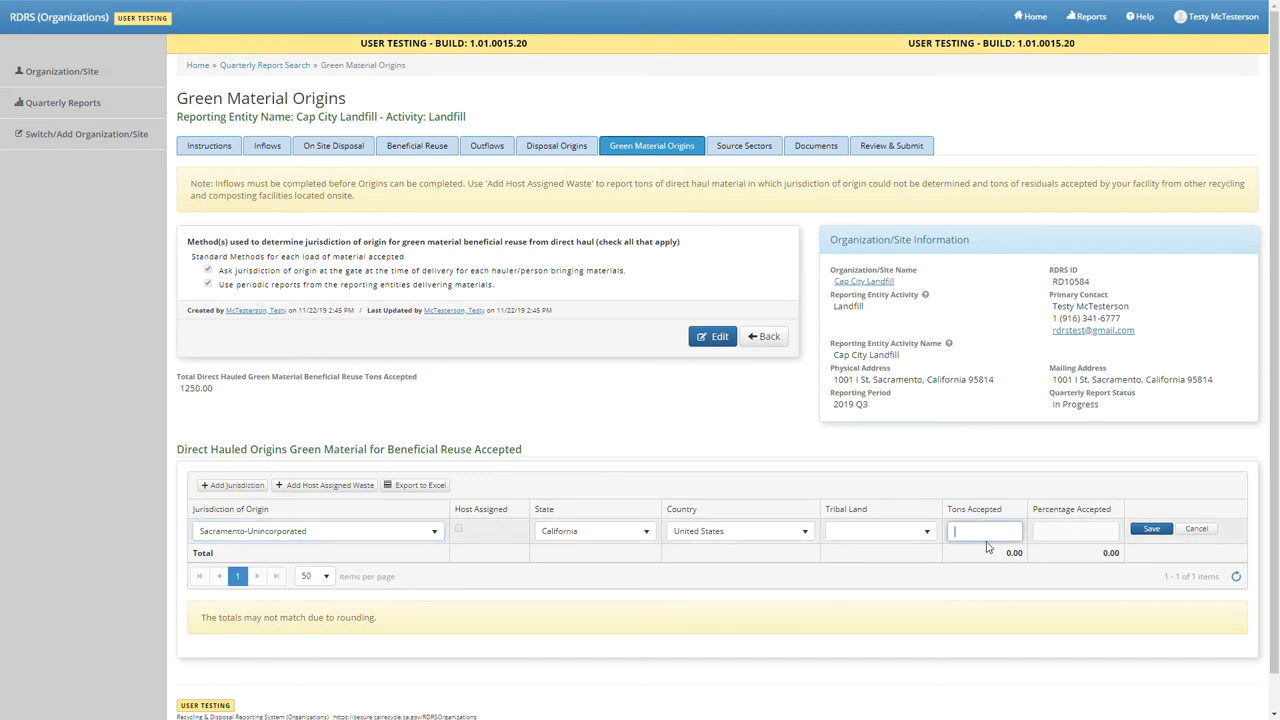
pyautogui.write('1250')
pyautogui.click(1151, 528)
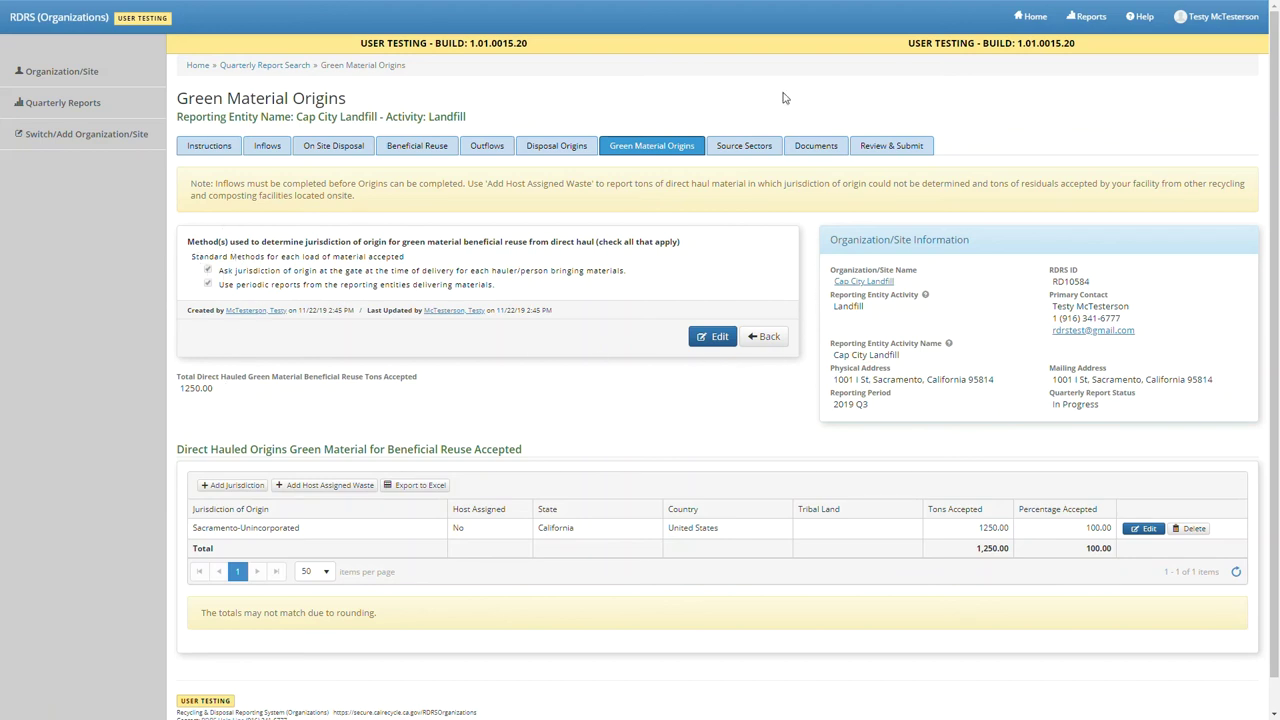
pyautogui.click(740, 147)
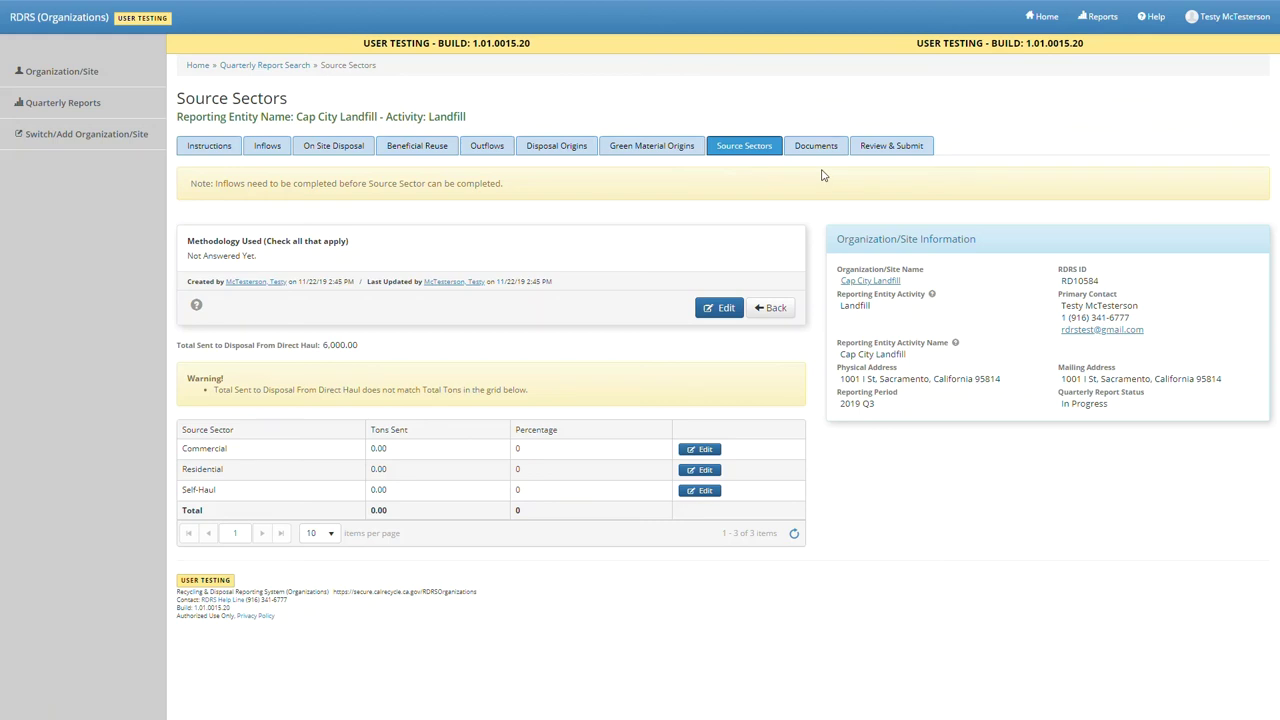
# - Save billing records as the source sector methodology and begin editing the Commercial row
pyautogui.click(718, 308)
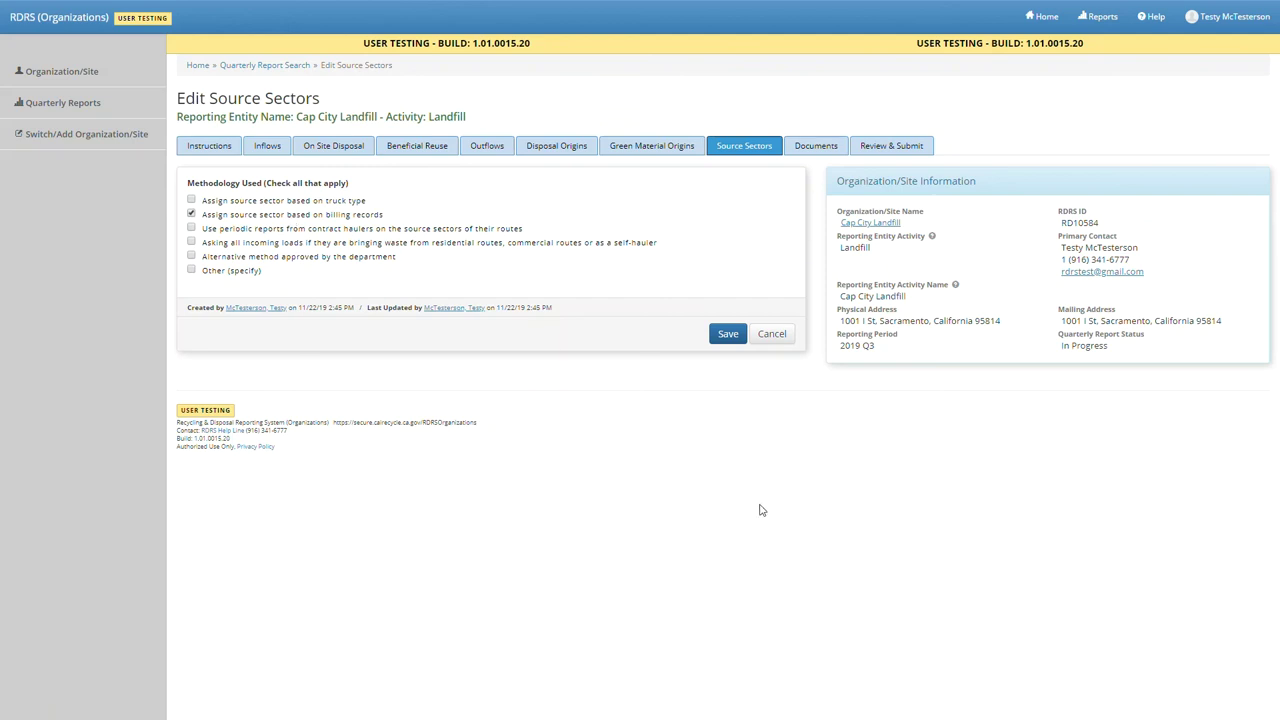
pyautogui.click(728, 336)
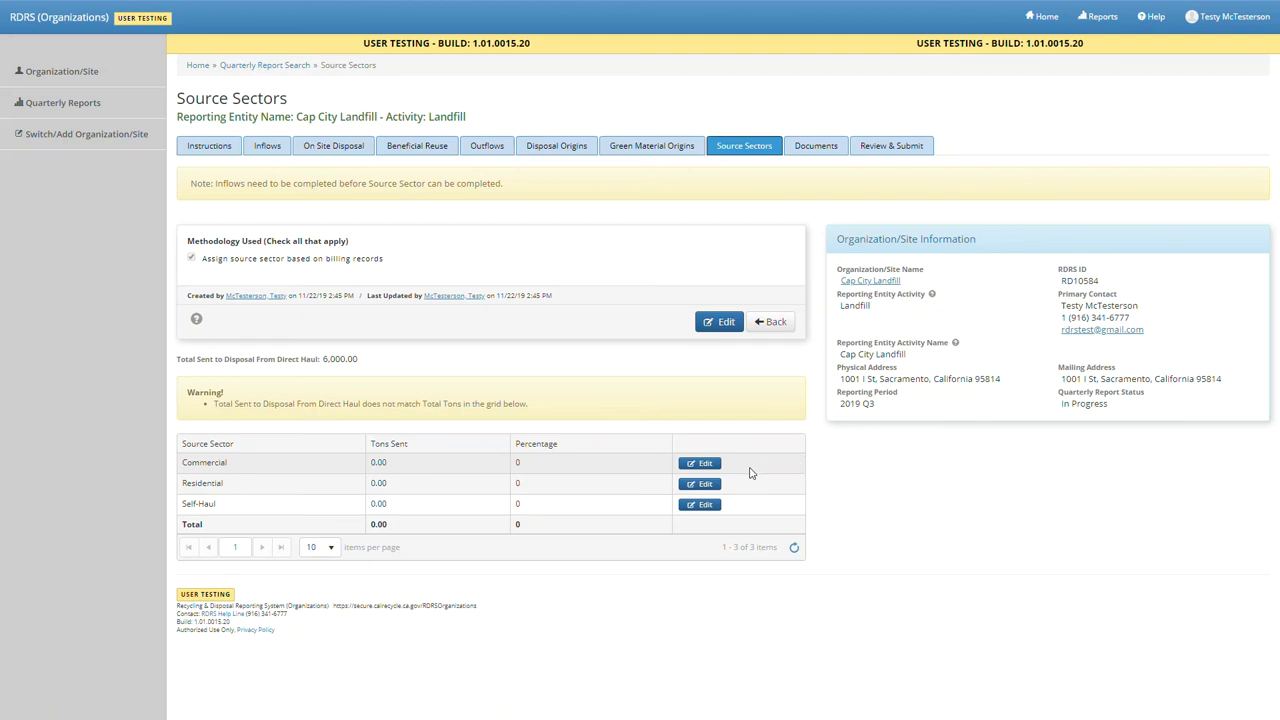
pyautogui.click(714, 470)
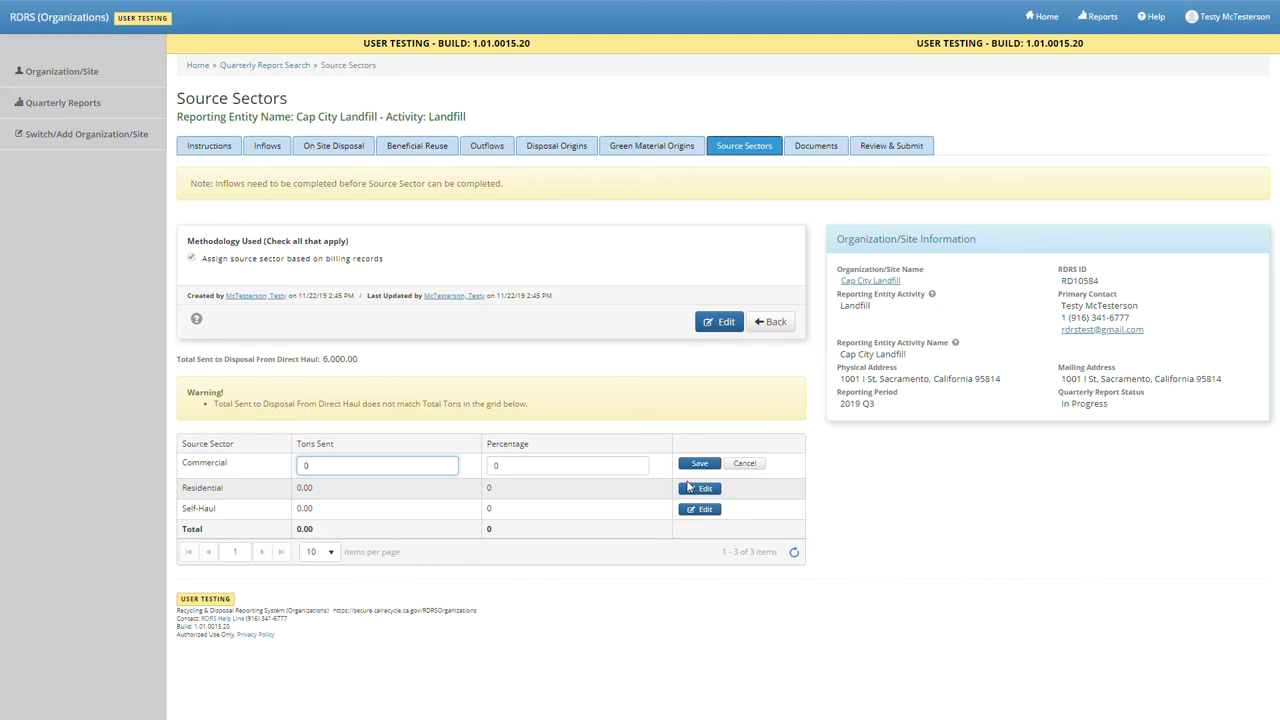
# - Enter source sector tons: Commercial 600, Residential 5,000 and Self-Haul 400
pyautogui.moveTo(386, 466); pyautogui.dragTo(282, 469)
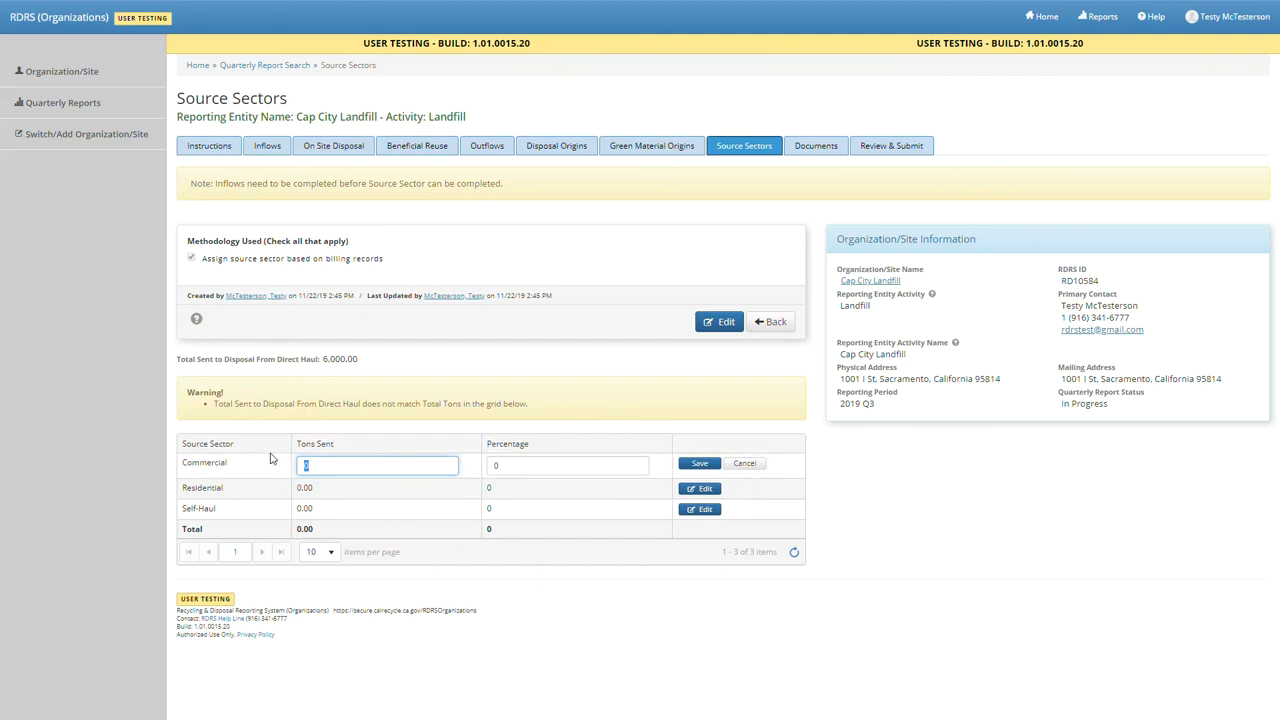
pyautogui.write('60')
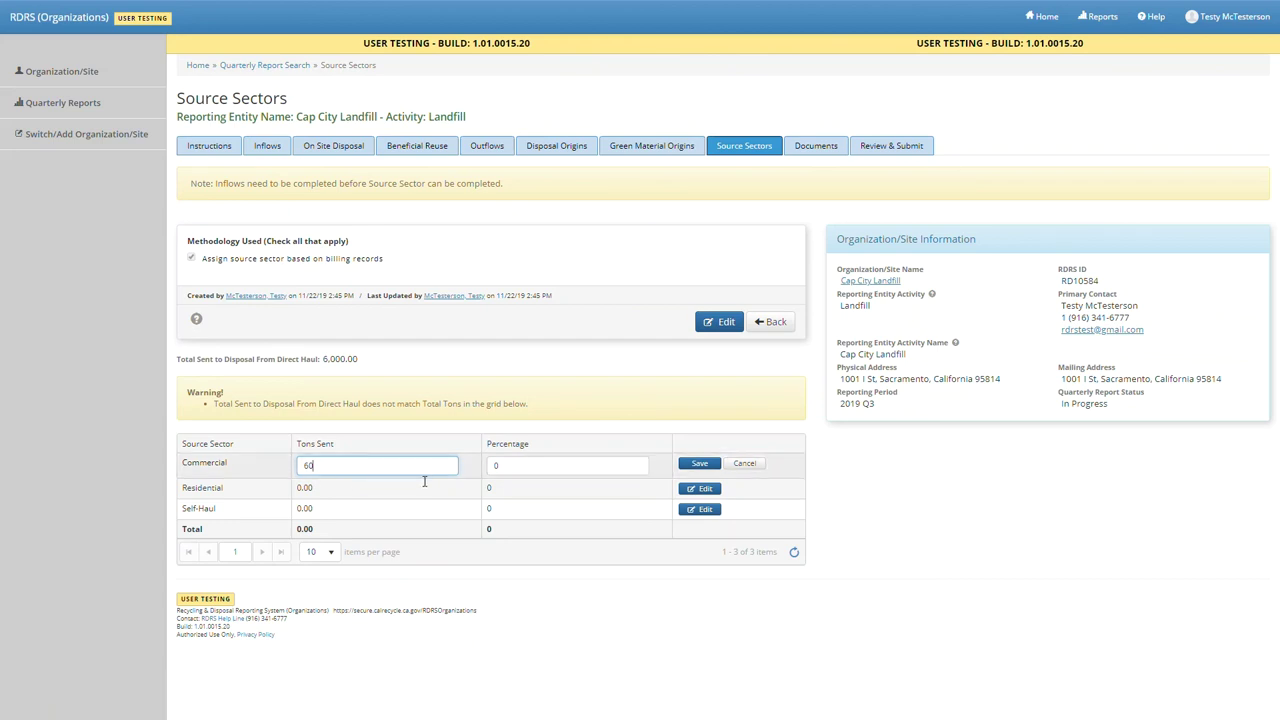
pyautogui.write('0')
pyautogui.click(698, 464)
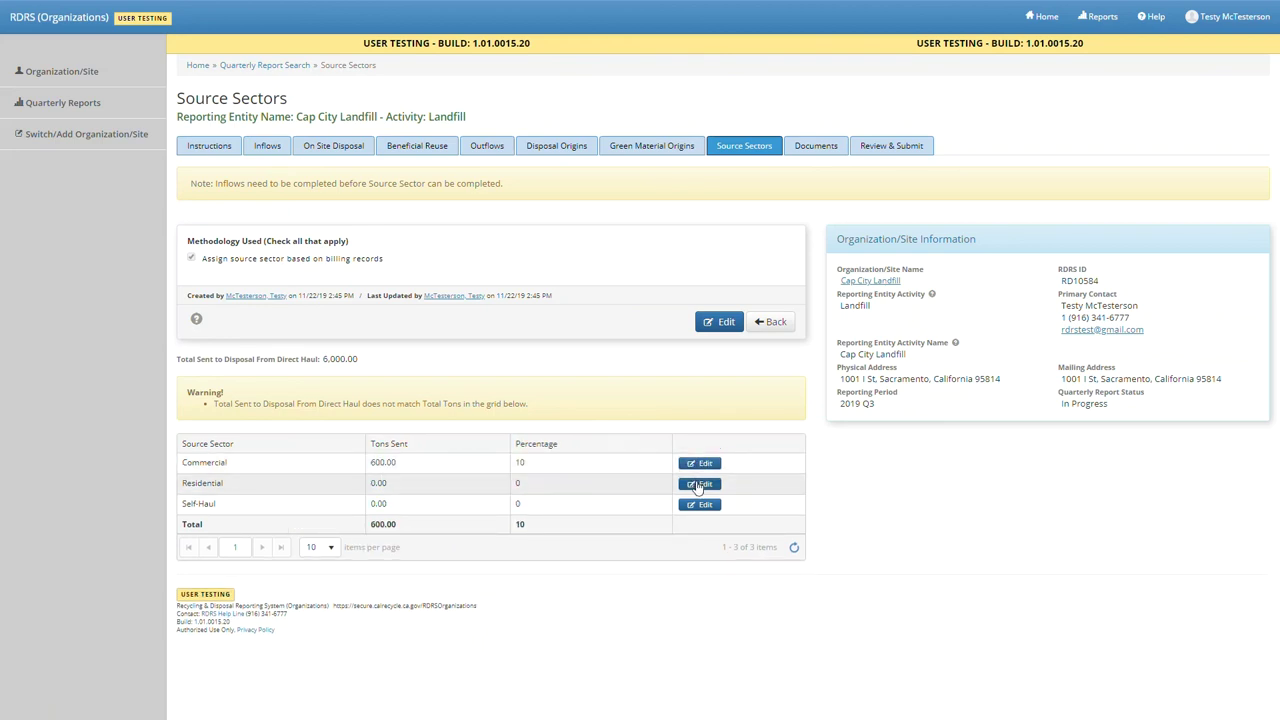
pyautogui.click(700, 484)
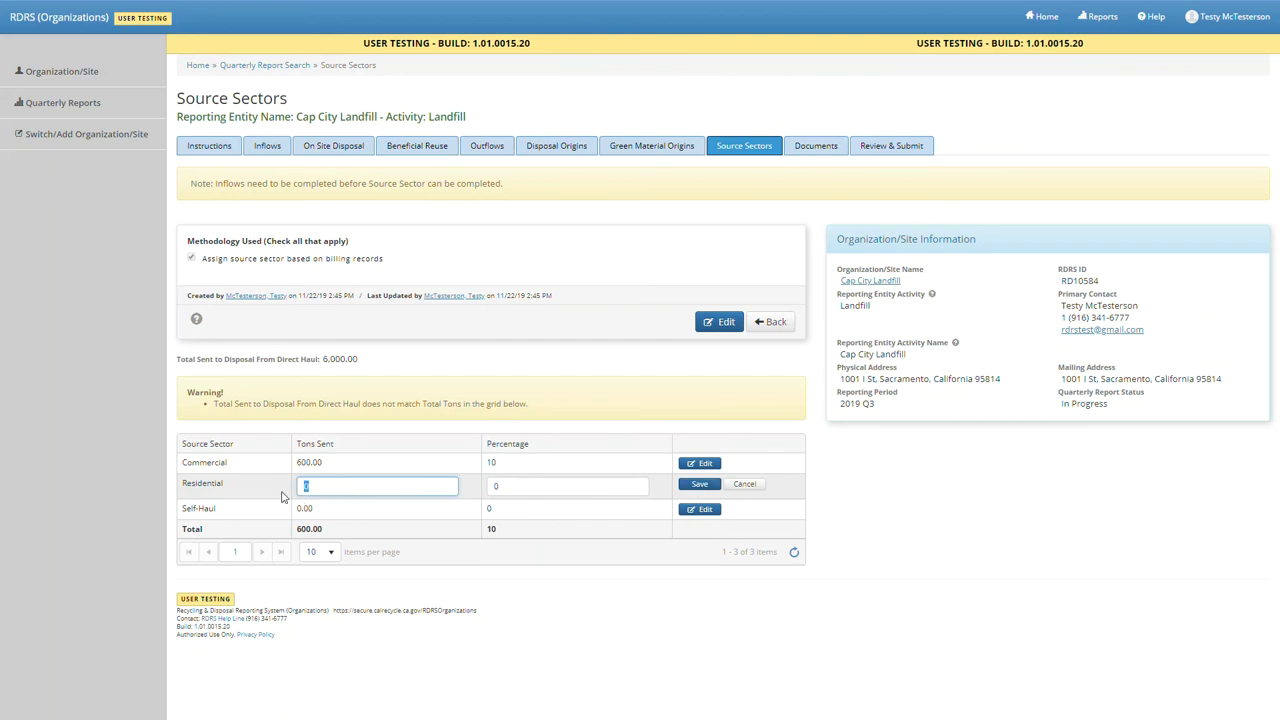
pyautogui.write('58')
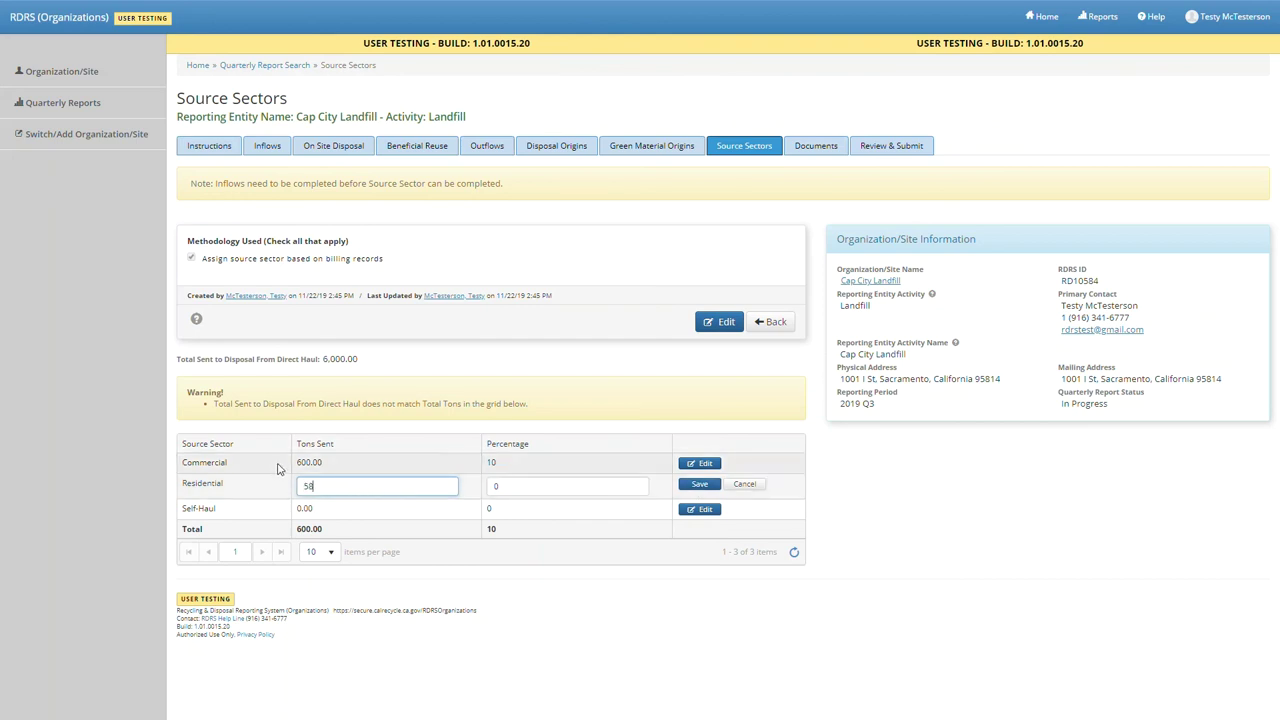
pyautogui.press('BackSpace')
pyautogui.write('000')
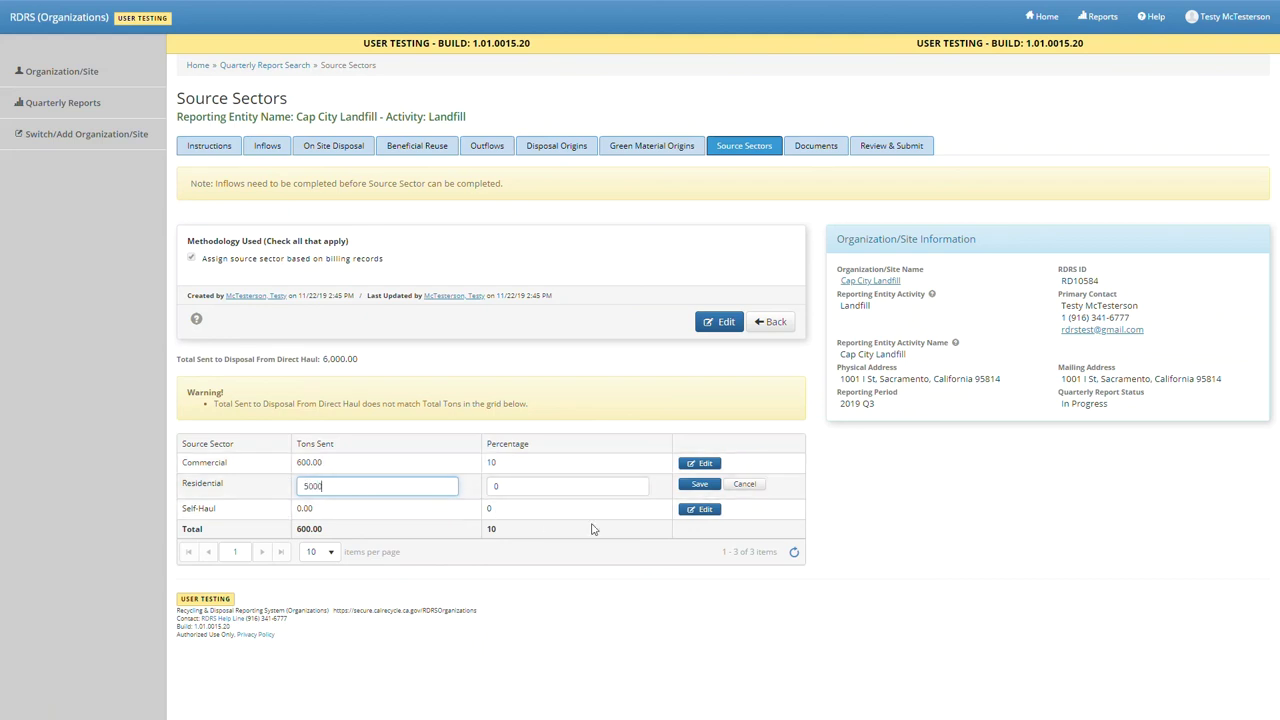
pyautogui.click(699, 484)
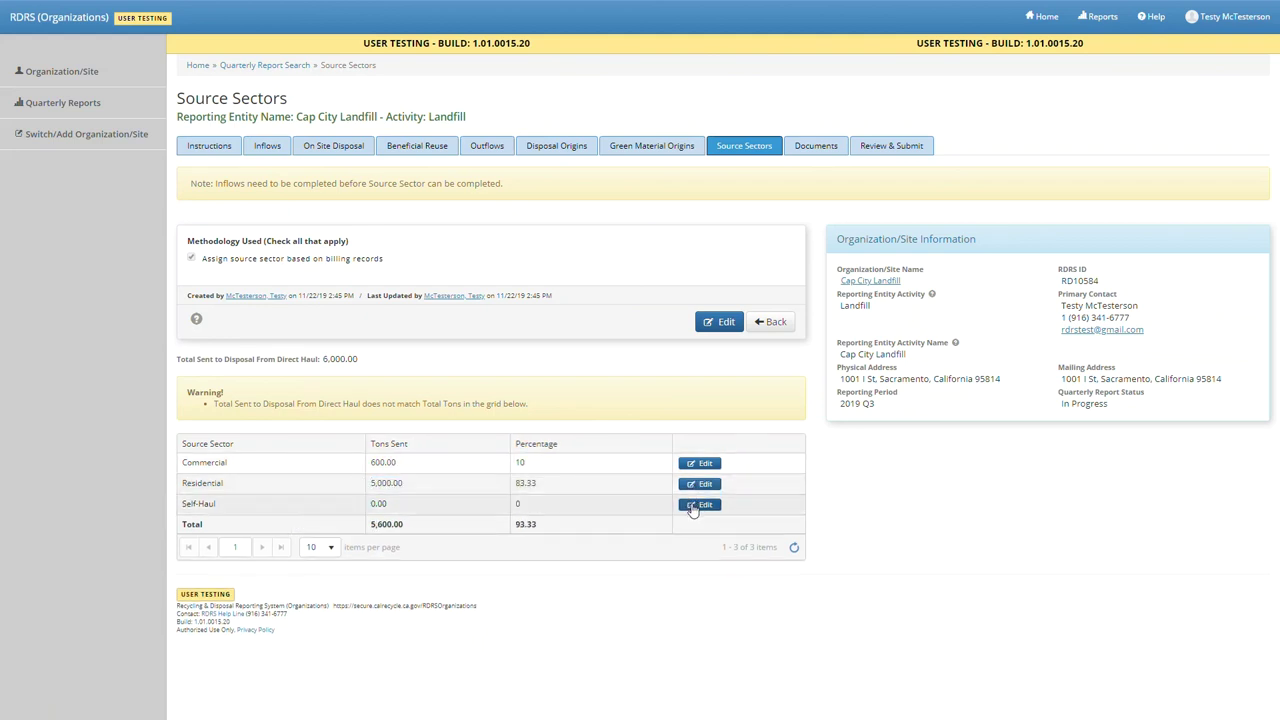
pyautogui.click(694, 507)
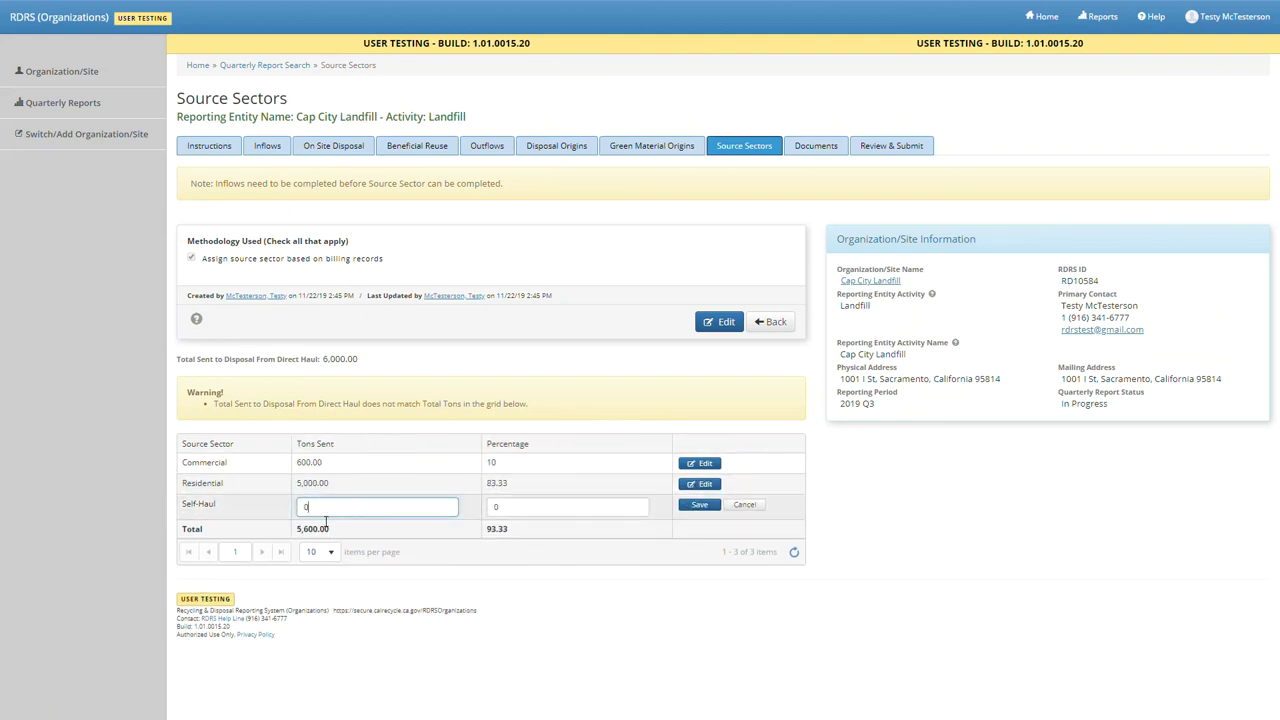
pyautogui.write('4')
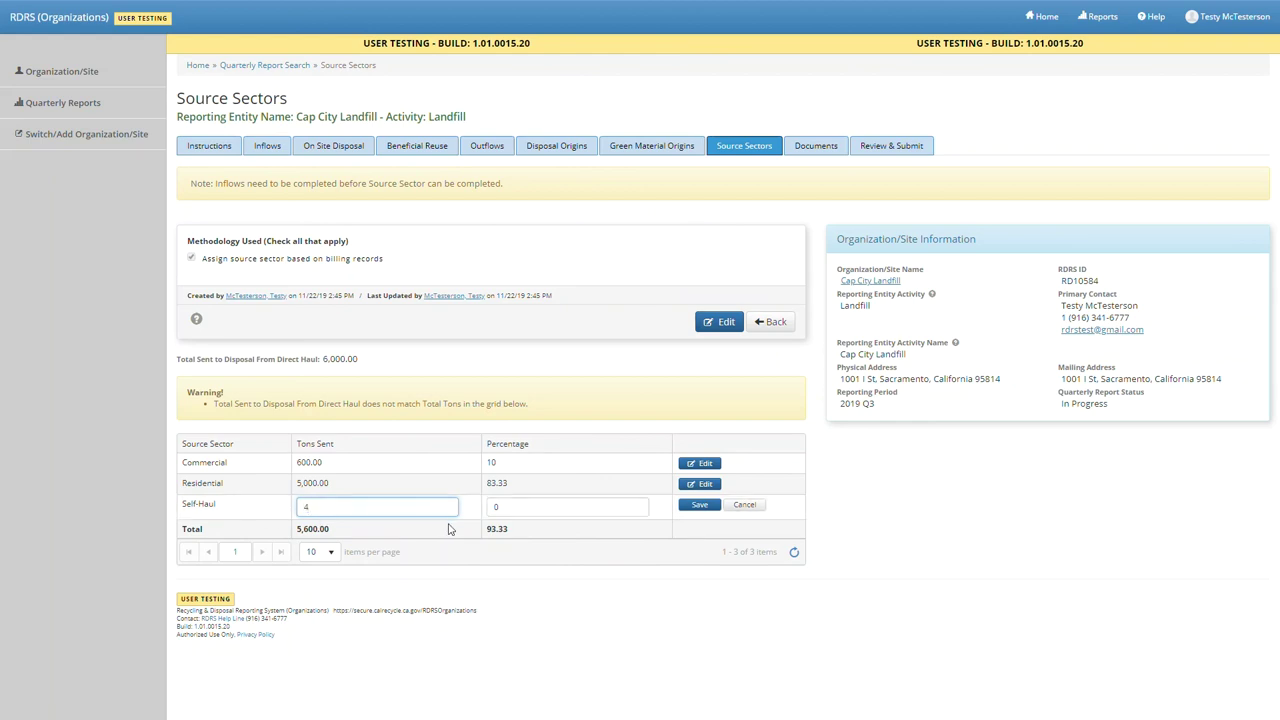
pyautogui.write('00')
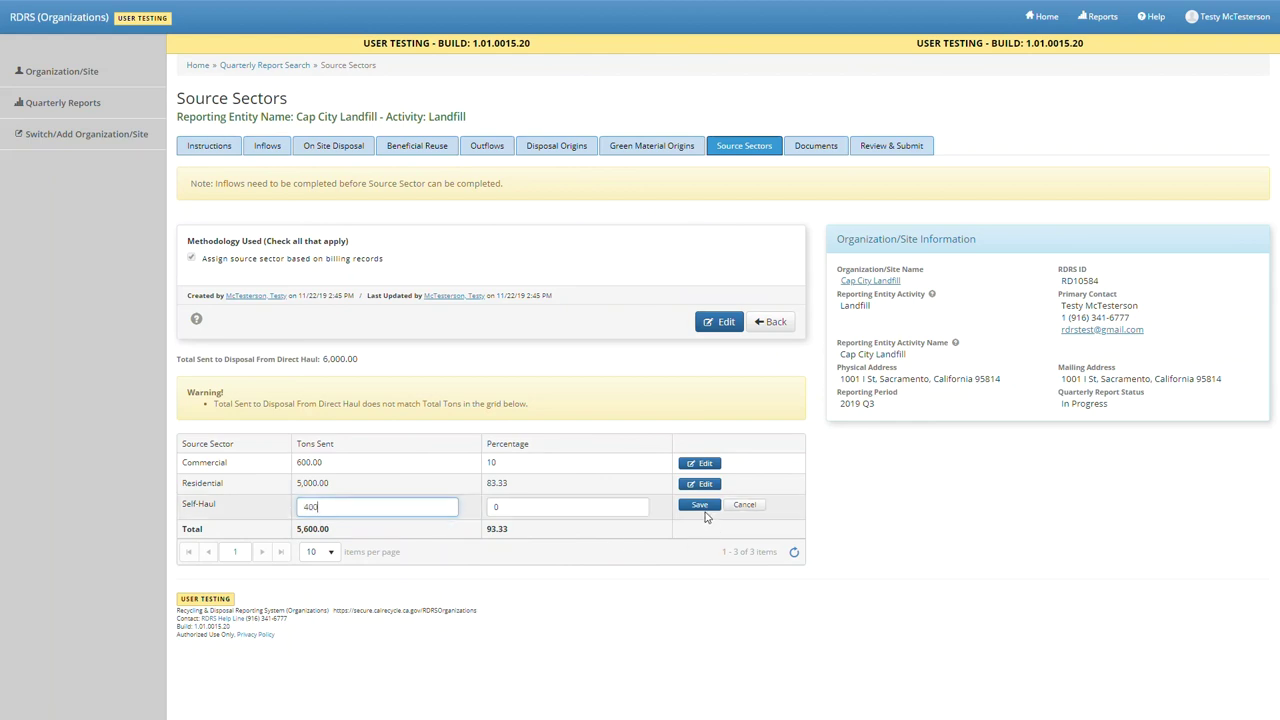
pyautogui.click(700, 505)
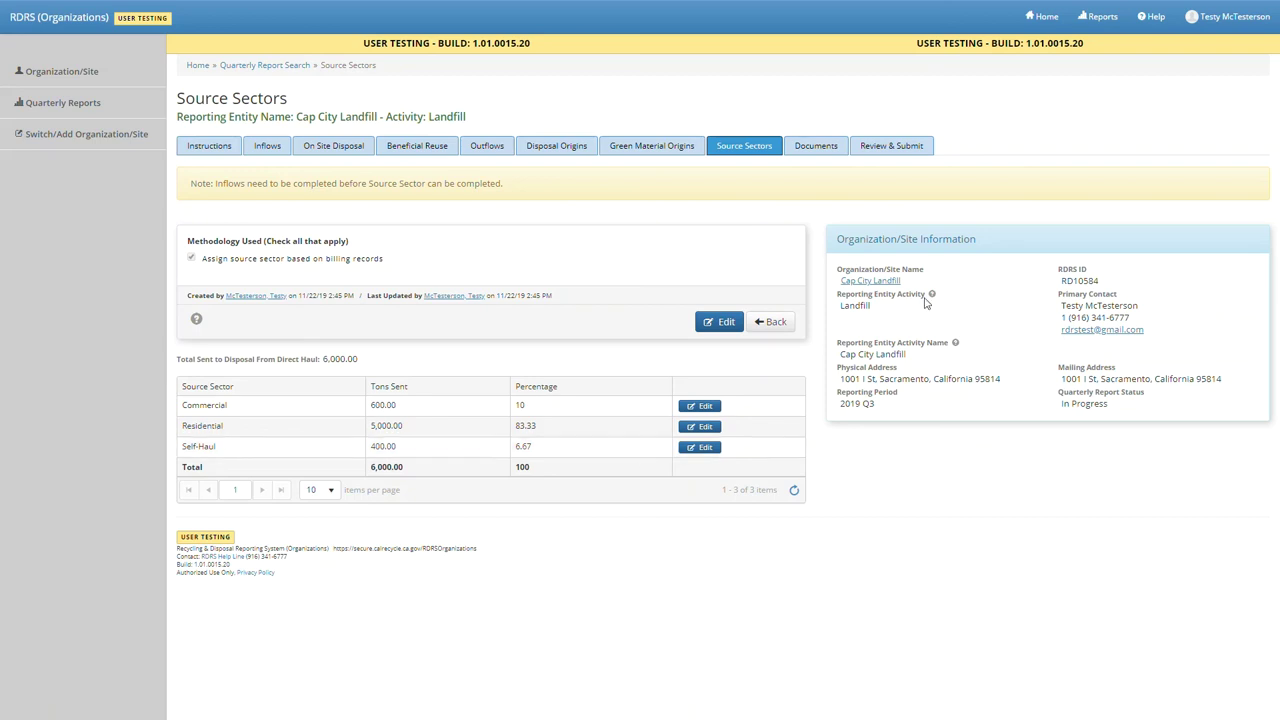
# - Bring up the 2019 Q3 report's Review & Submit page and check its Flags, Inflow and Outflow summaries
pyautogui.click(915, 148)
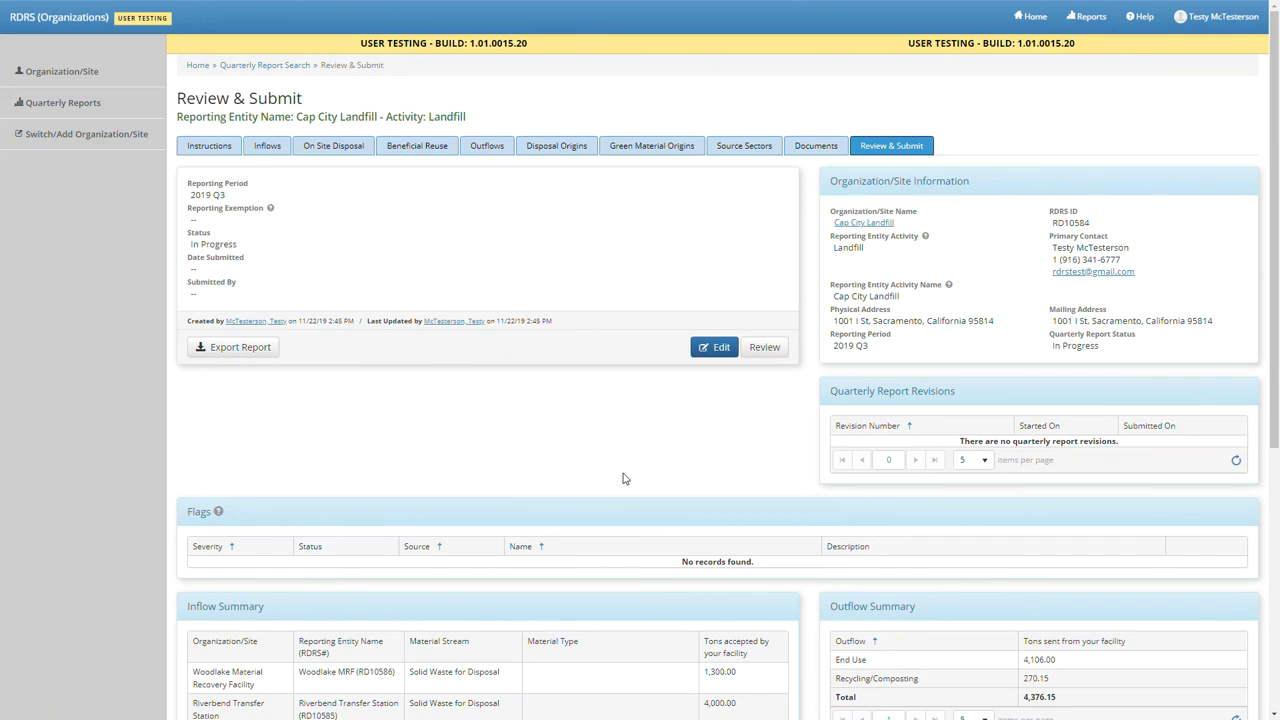
pyautogui.scroll(-3, 622, 478)
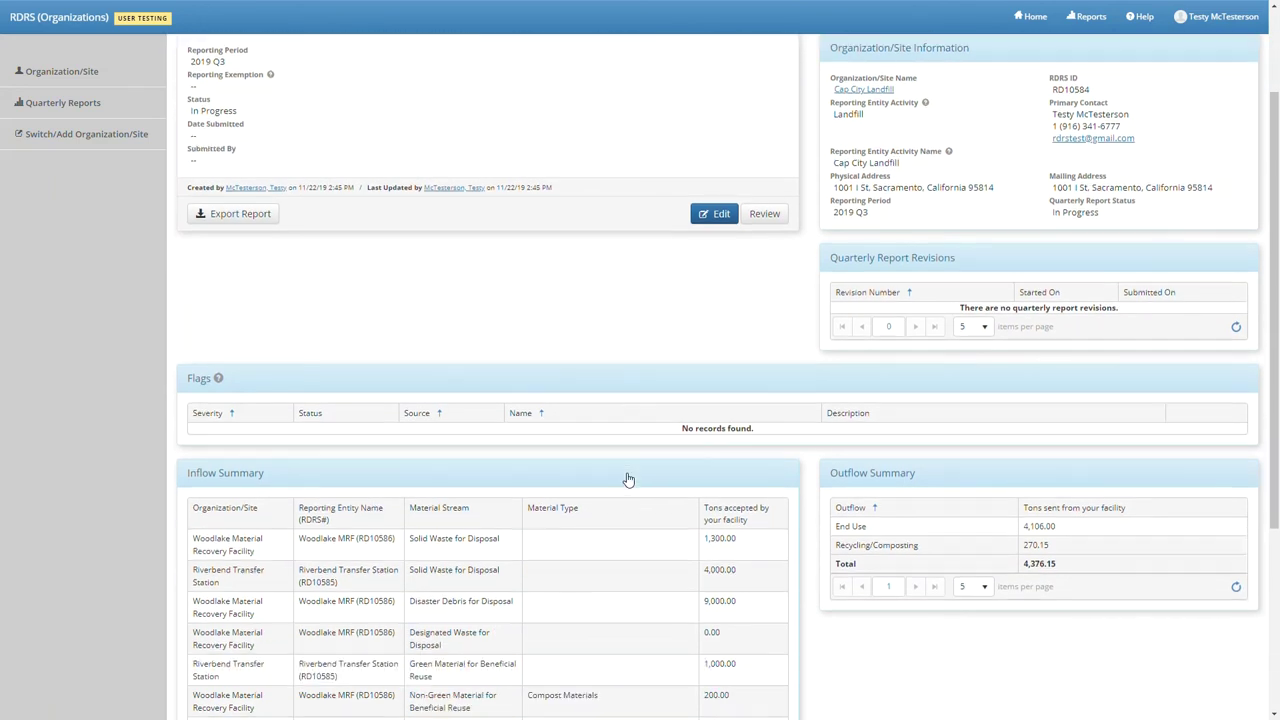
pyautogui.scroll(-4, 622, 478)
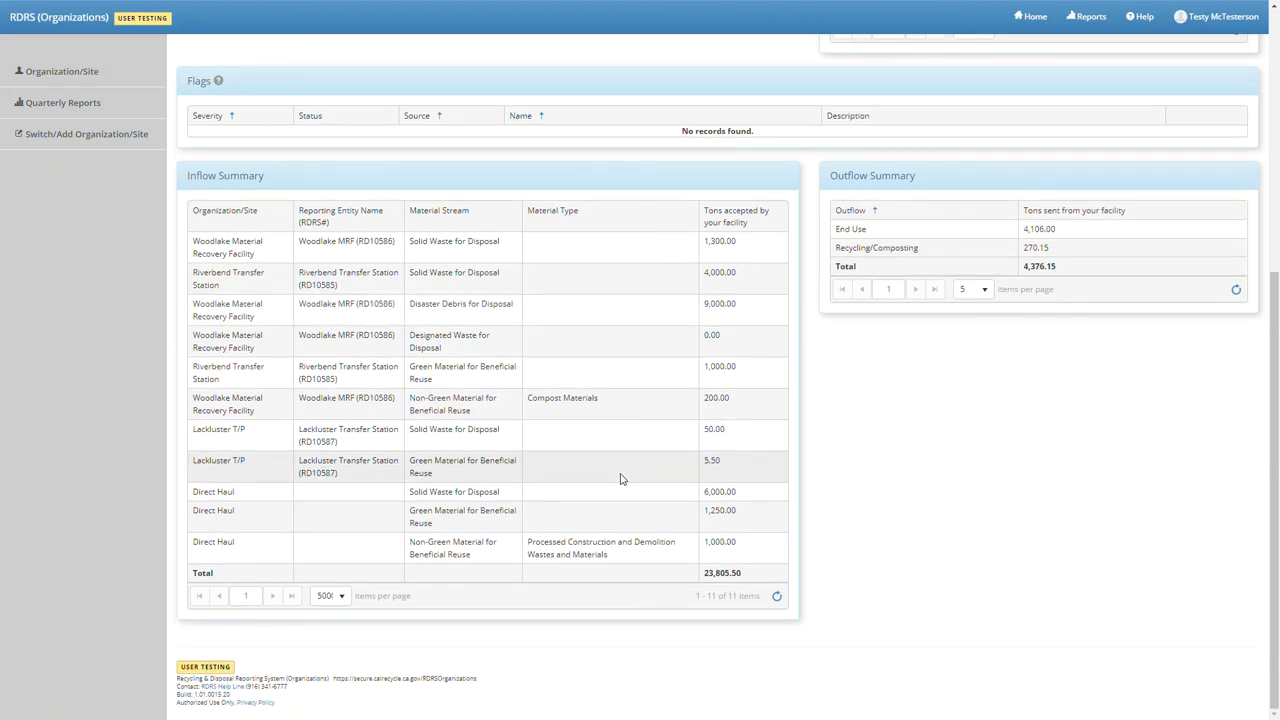
pyautogui.scroll(3, 620, 479)
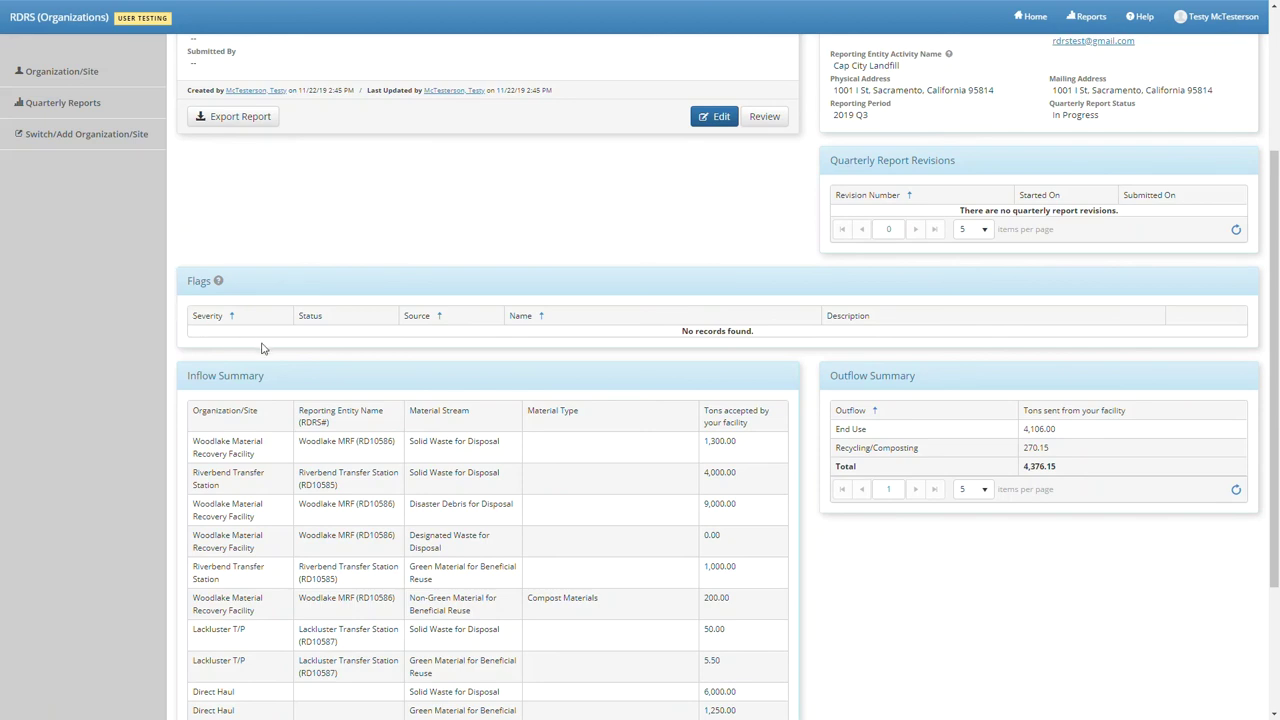
pyautogui.scroll(3, 263, 348)
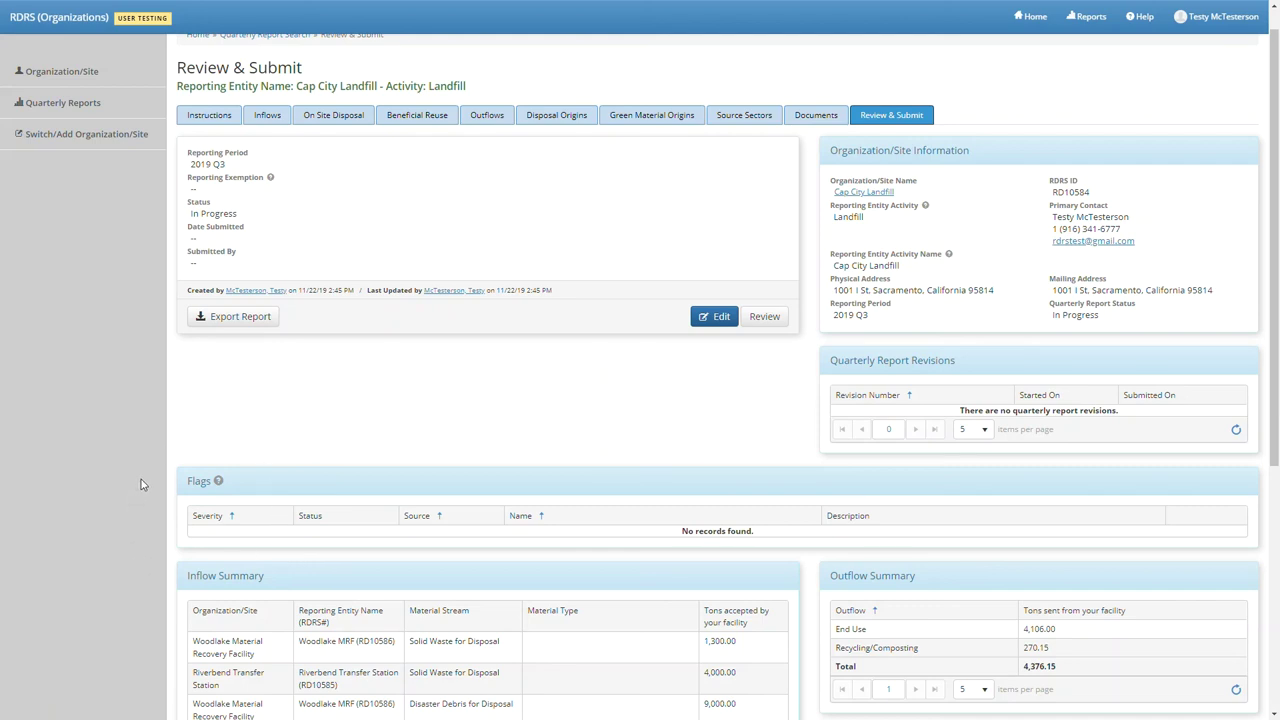
# - Run the quarterly report review and view the two Verification Needed inflow flags
pyautogui.click(760, 325)
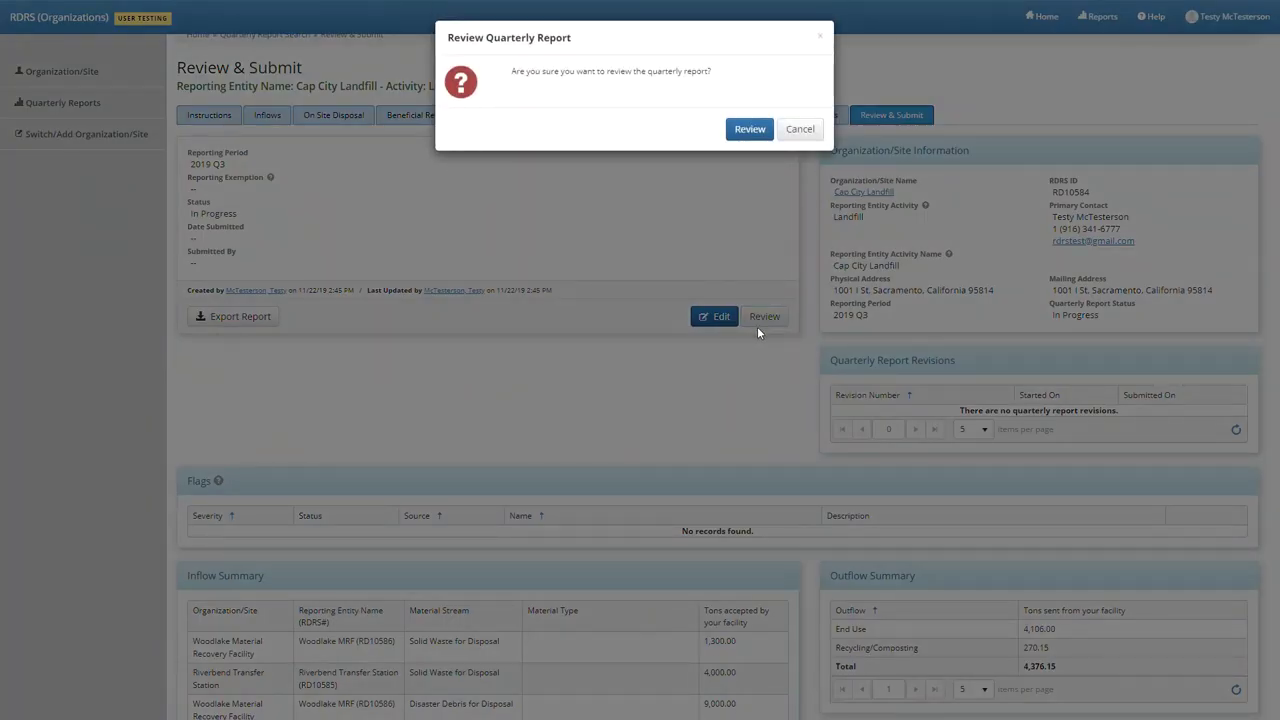
pyautogui.click(739, 131)
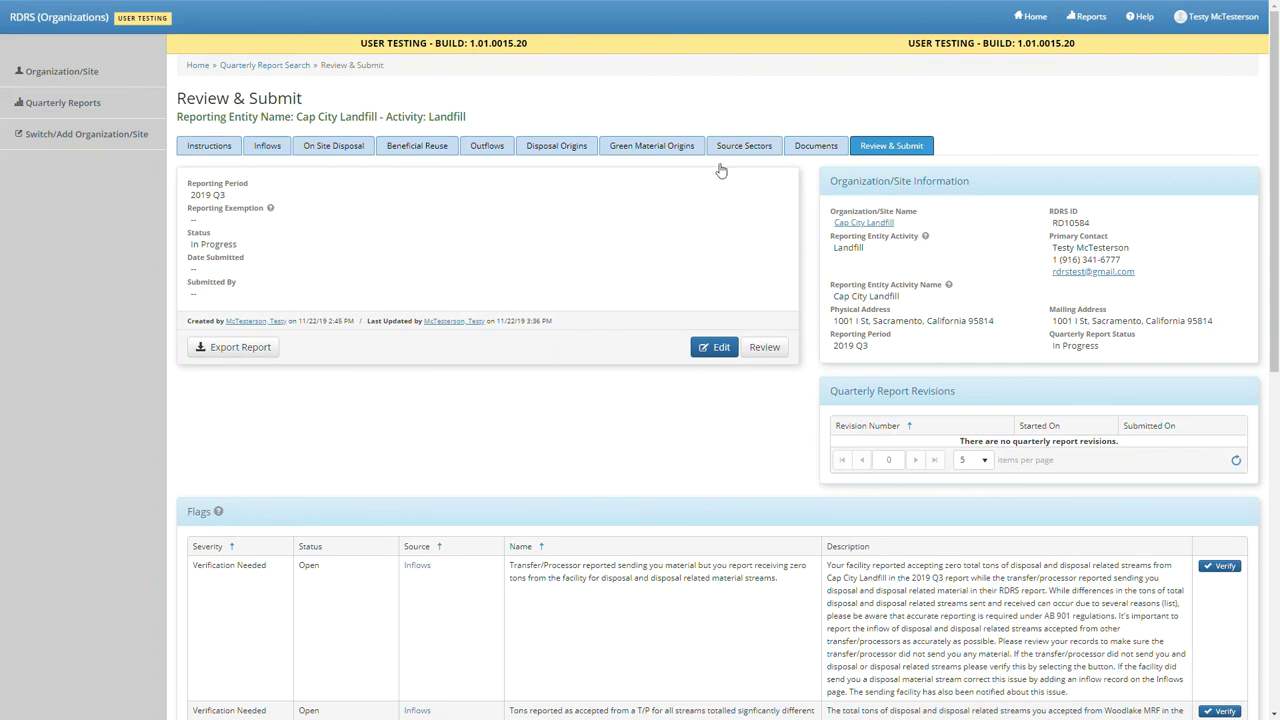
pyautogui.scroll(-3, 622, 526)
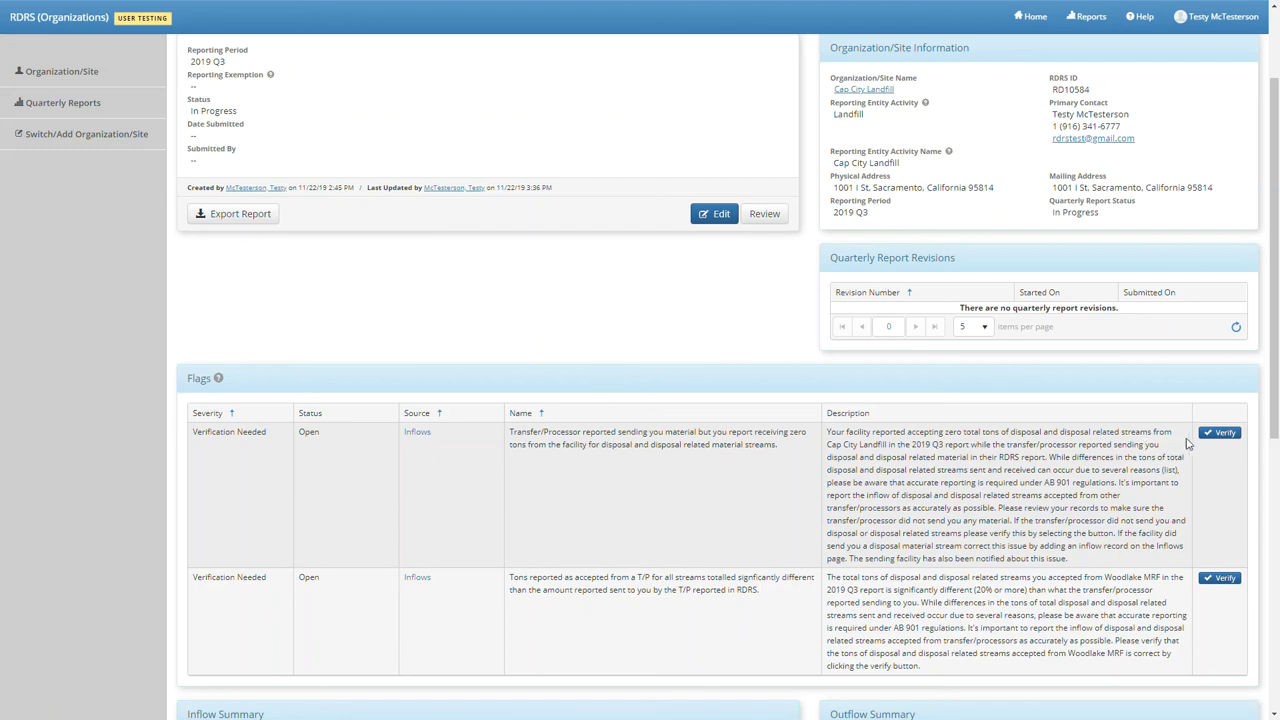
# - Verify both Verification Needed inflow flags, including the Woodlake MRF tonnage discrepancy
pyautogui.click(1219, 433)
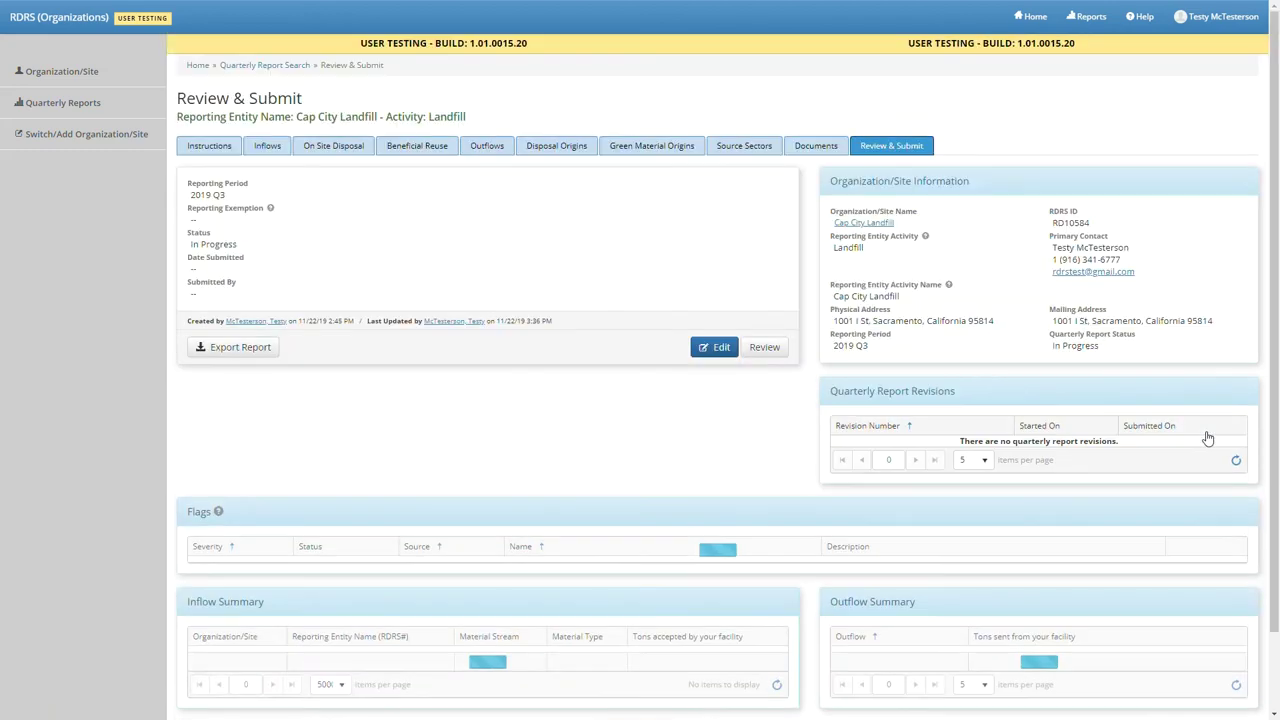
pyautogui.scroll(-1, 1180, 633)
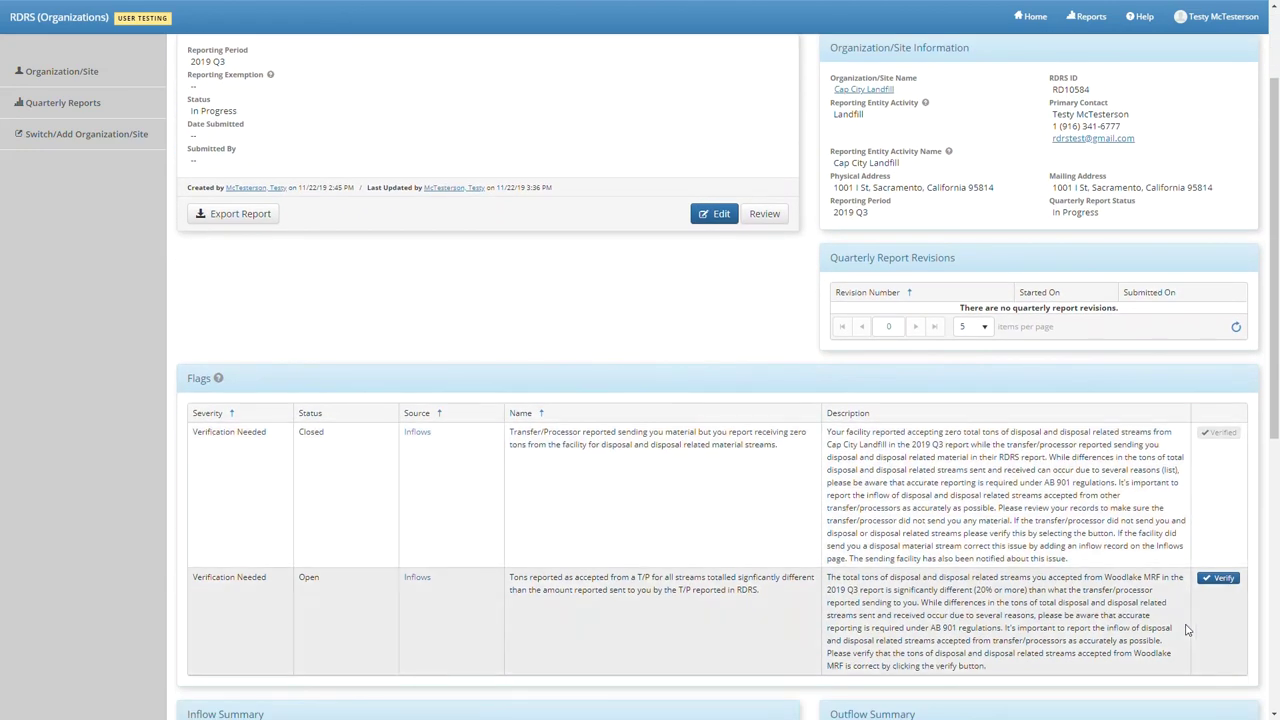
pyautogui.click(1229, 585)
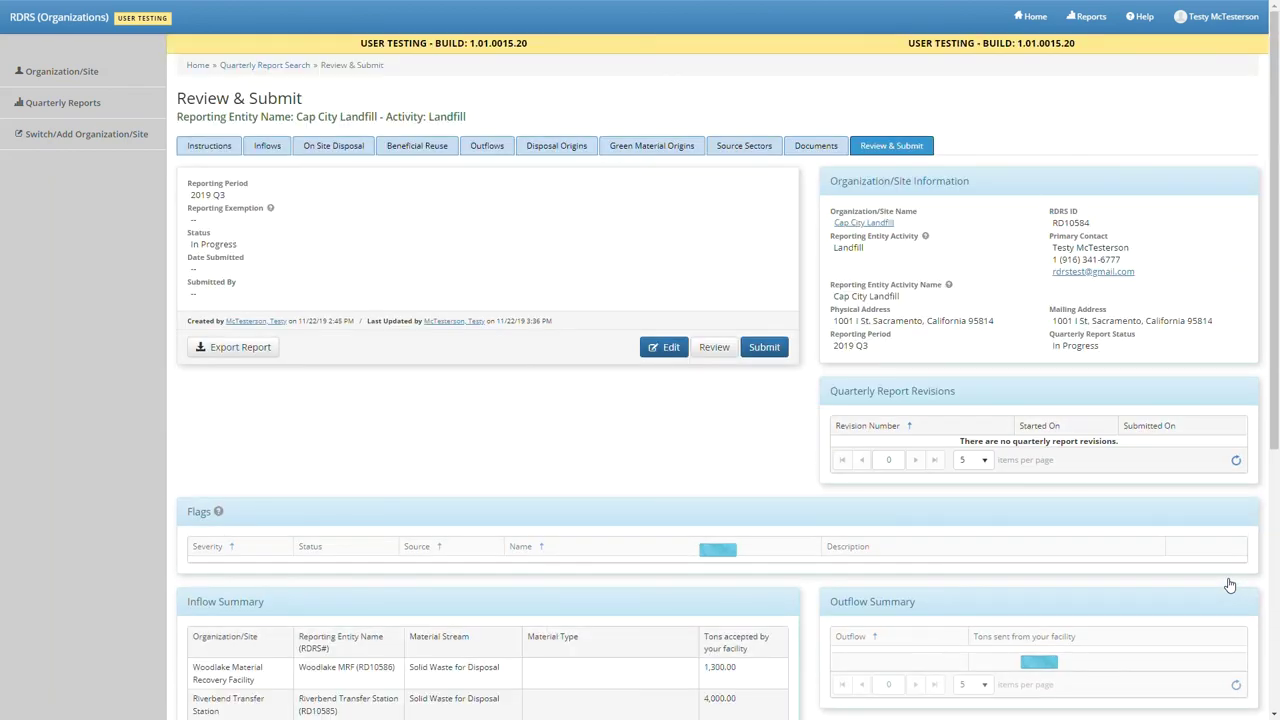
pyautogui.scroll(-1, 1229, 585)
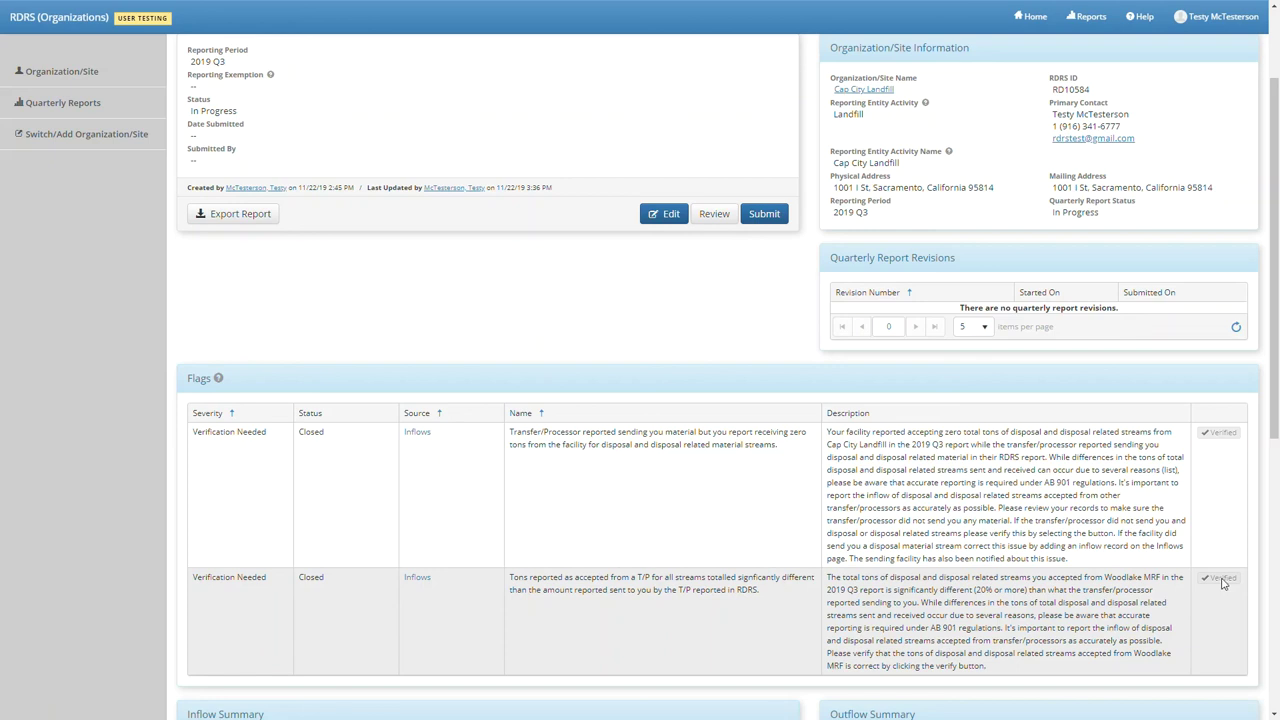
pyautogui.scroll(3, 1222, 583)
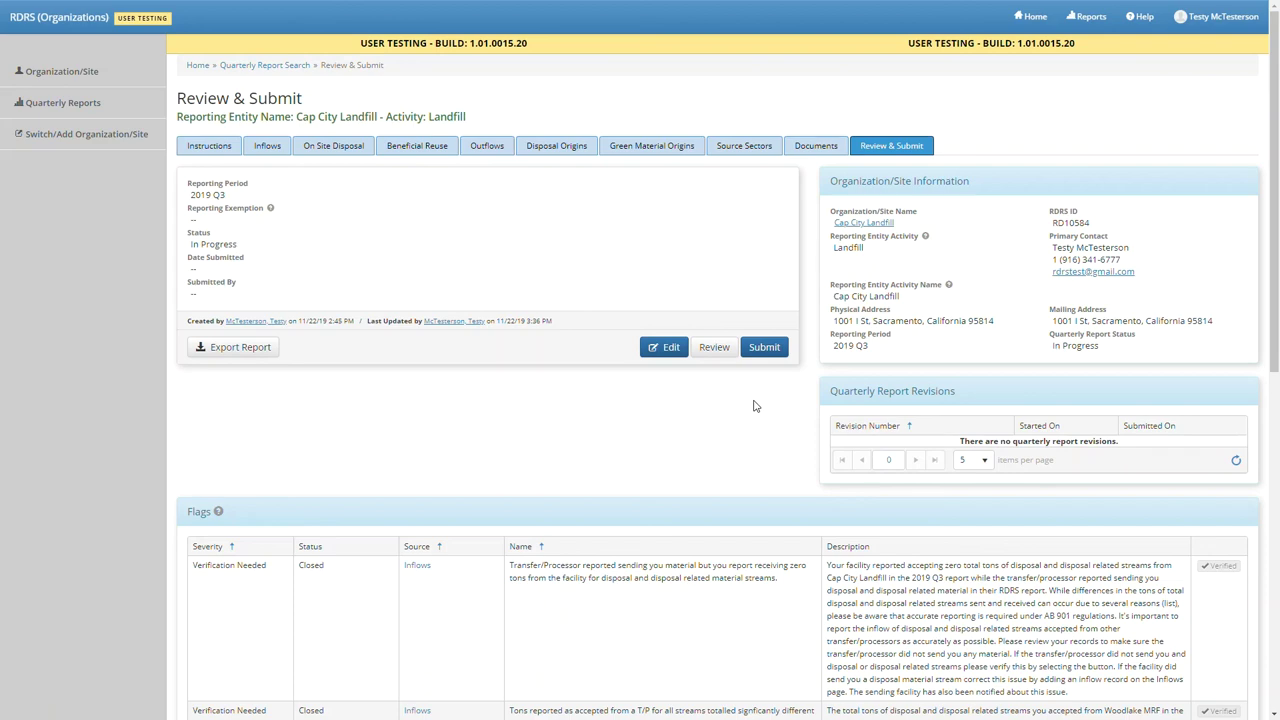
# - Submit the 2019 Q3 Cap City Landfill report and certify it in the confirmation dialog
pyautogui.click(750, 350)
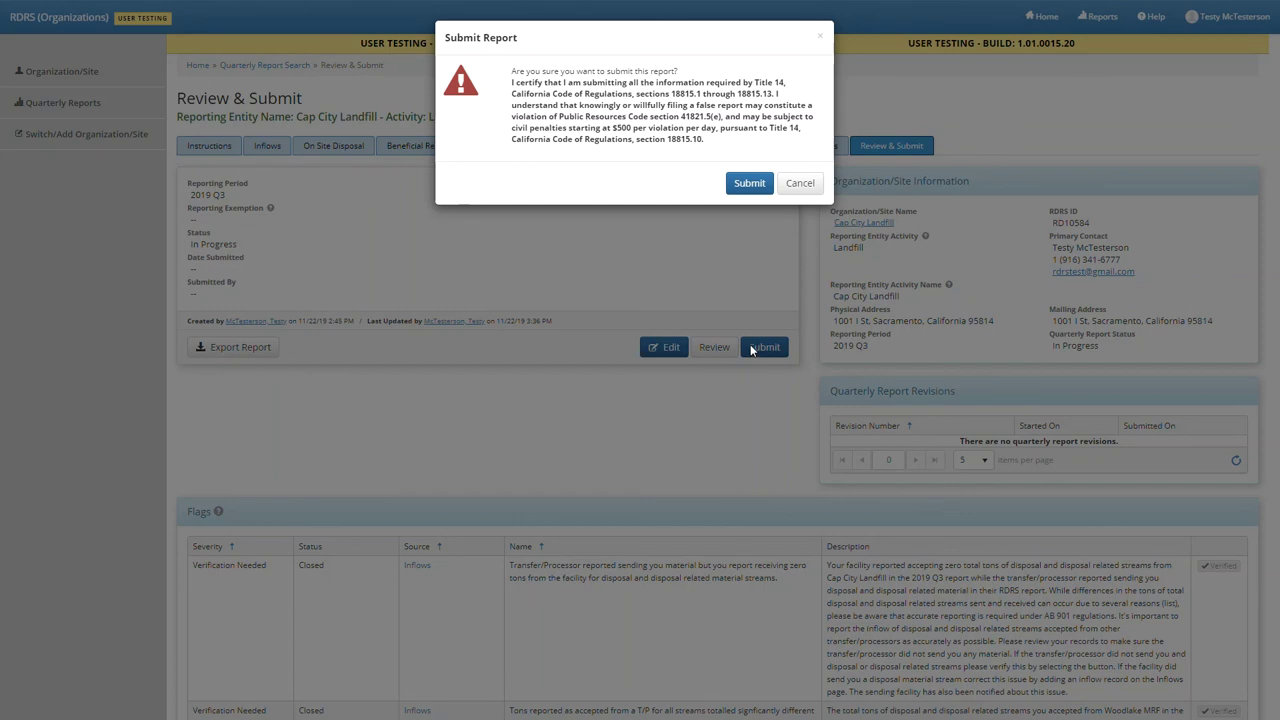
pyautogui.click(748, 187)
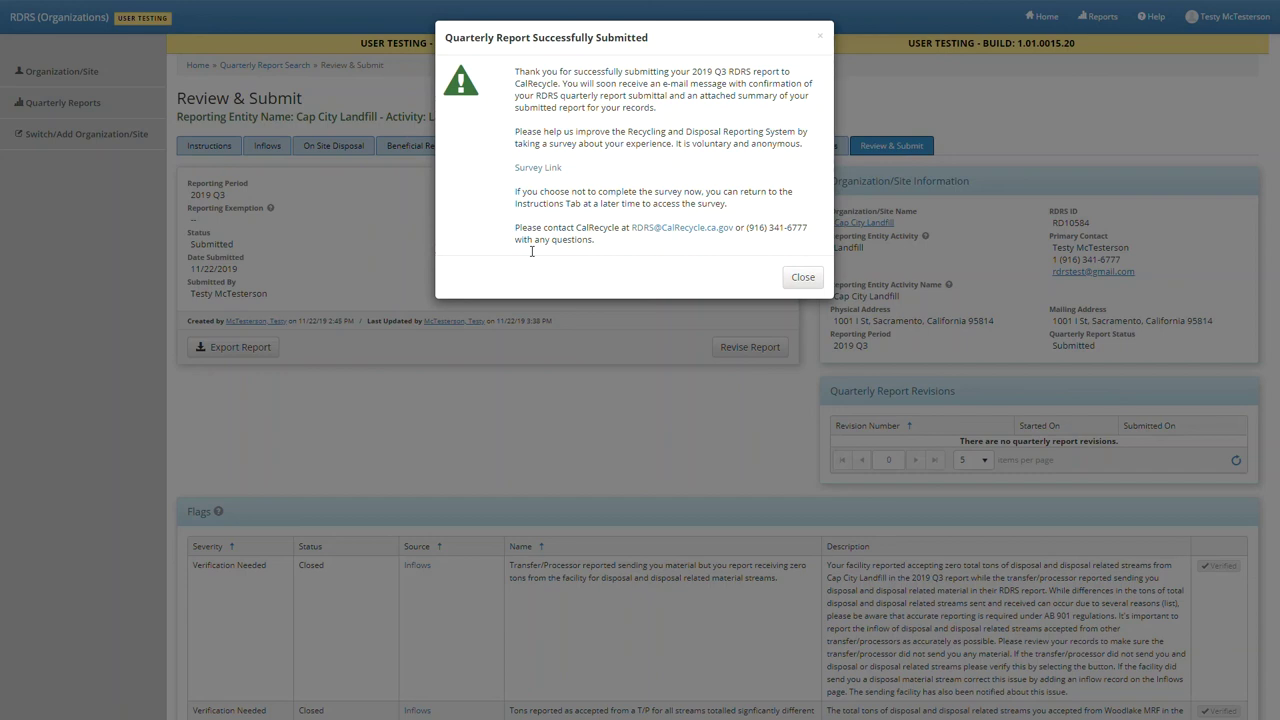
# - Dismiss the Quarterly Report Successfully Submitted dialog
pyautogui.click(802, 279)
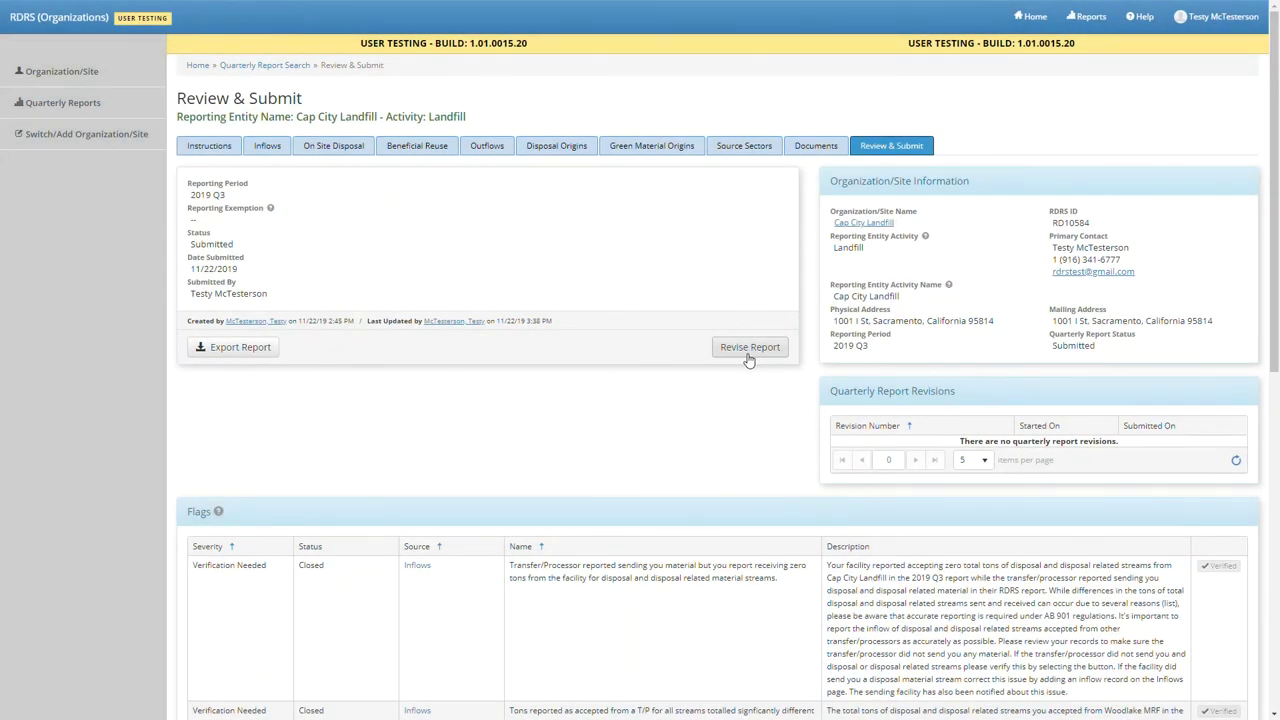